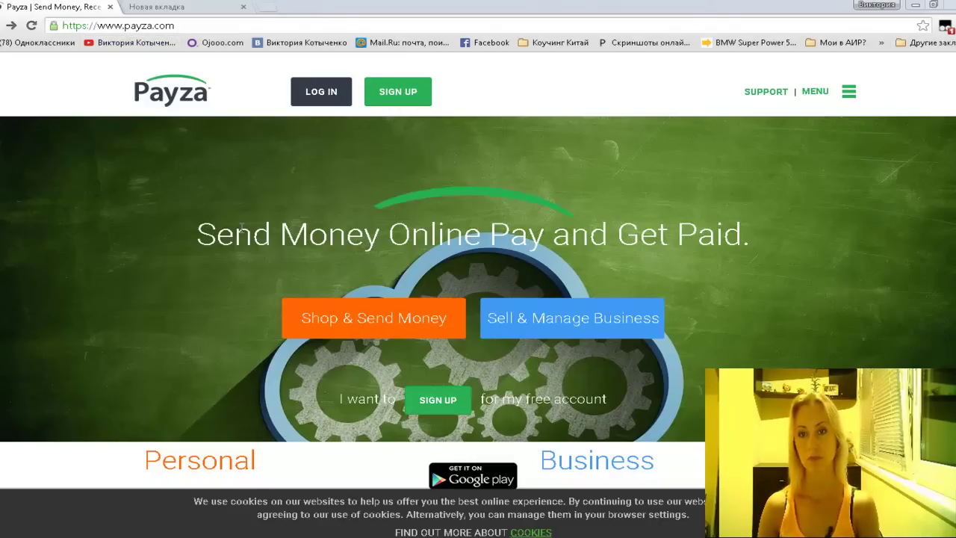
Step: Begin Payza sign-up with Ukraine as the country and pick the Personal account type
click(405, 91)
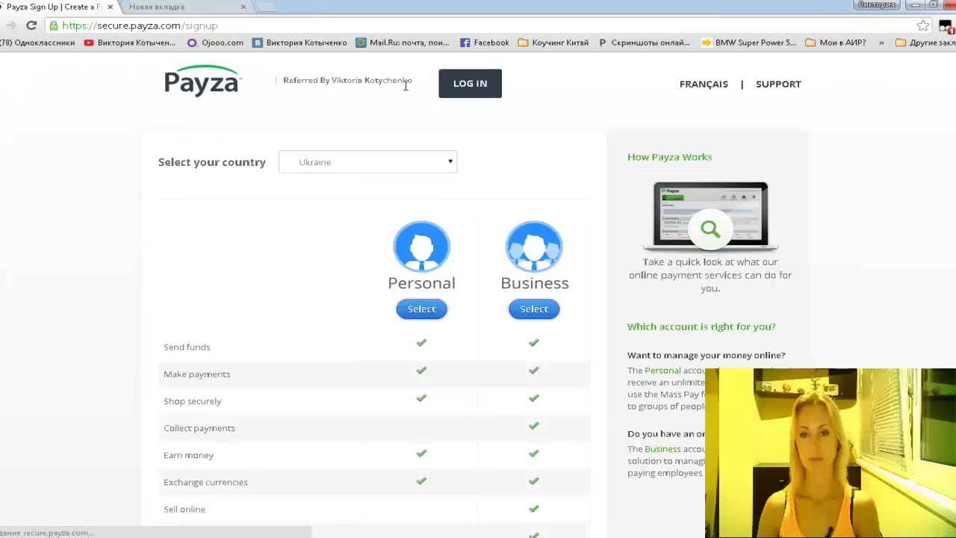
click(450, 162)
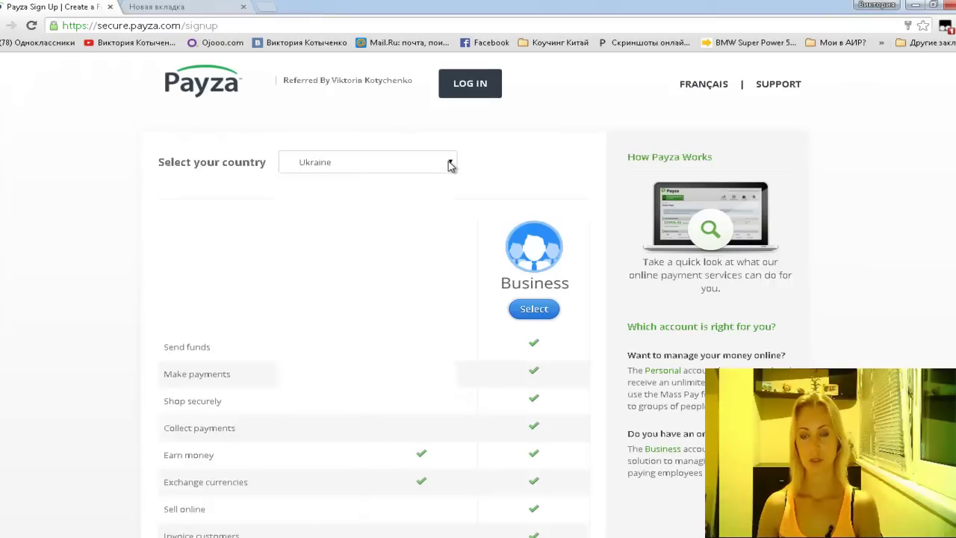
click(450, 165)
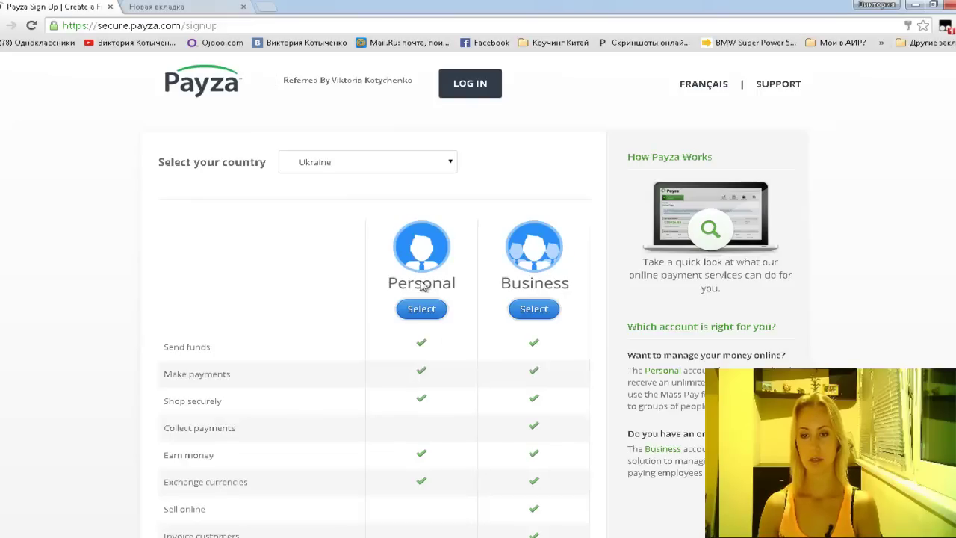
scroll(414, 310, down, 1)
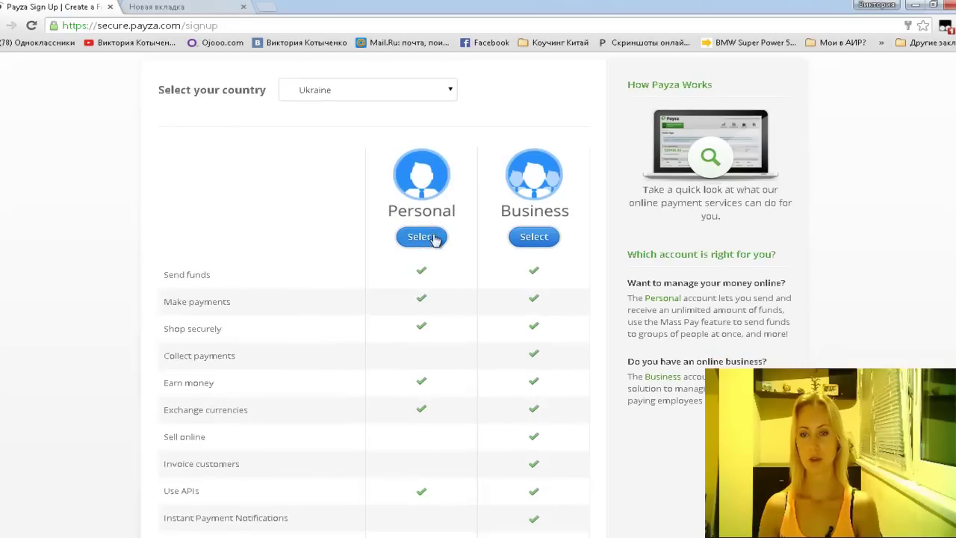
click(421, 236)
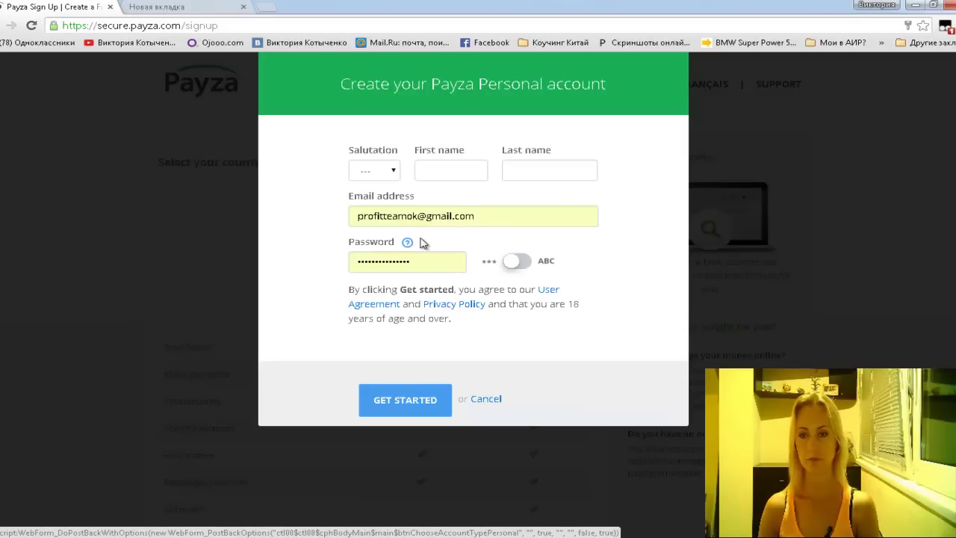
Step: Clear the prefilled e-mail and password, and set the salutation to Mrs
drag(473, 216, 353, 215)
key(BackSpace)
drag(433, 261, 316, 268)
key(BackSpace)
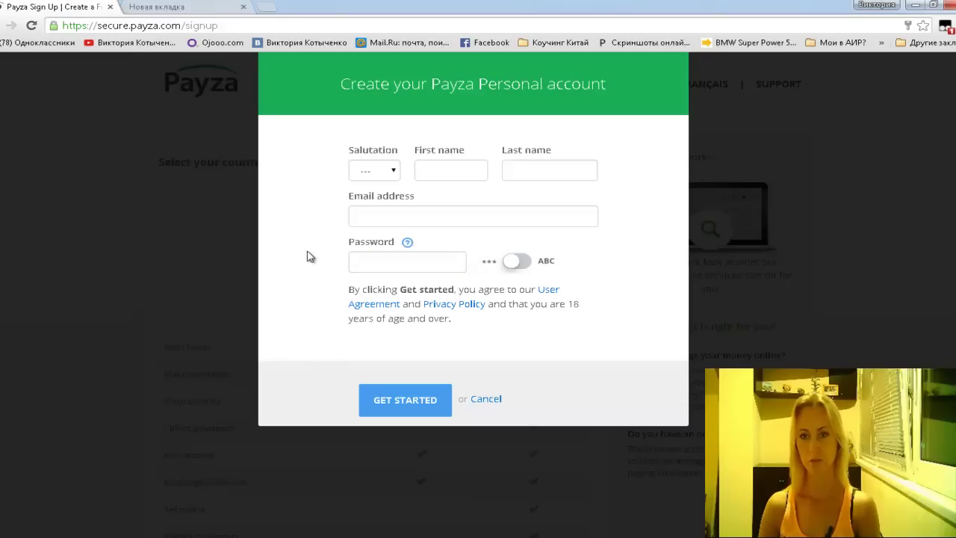
click(395, 173)
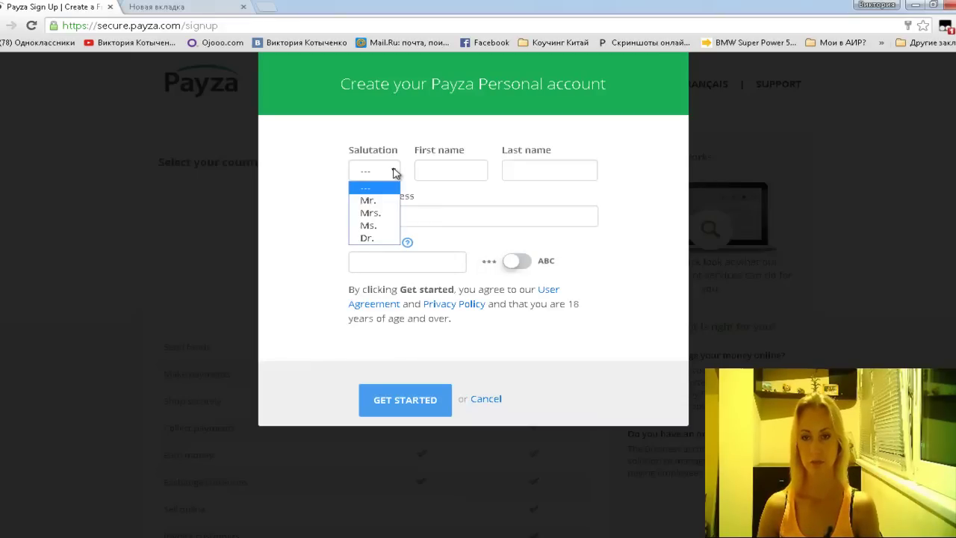
click(373, 213)
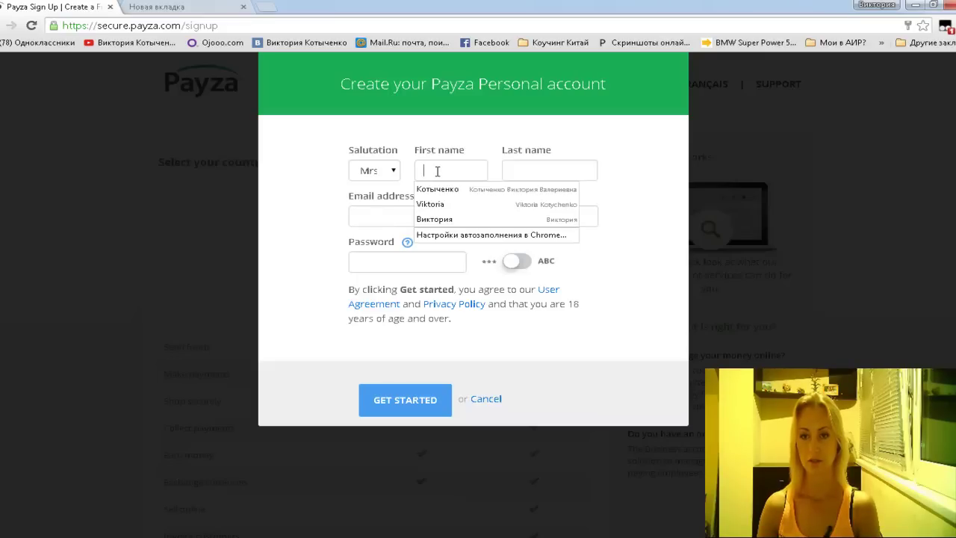
Step: Autofill the first and last name, then replace the e-mail with the user's pasted address
click(436, 204)
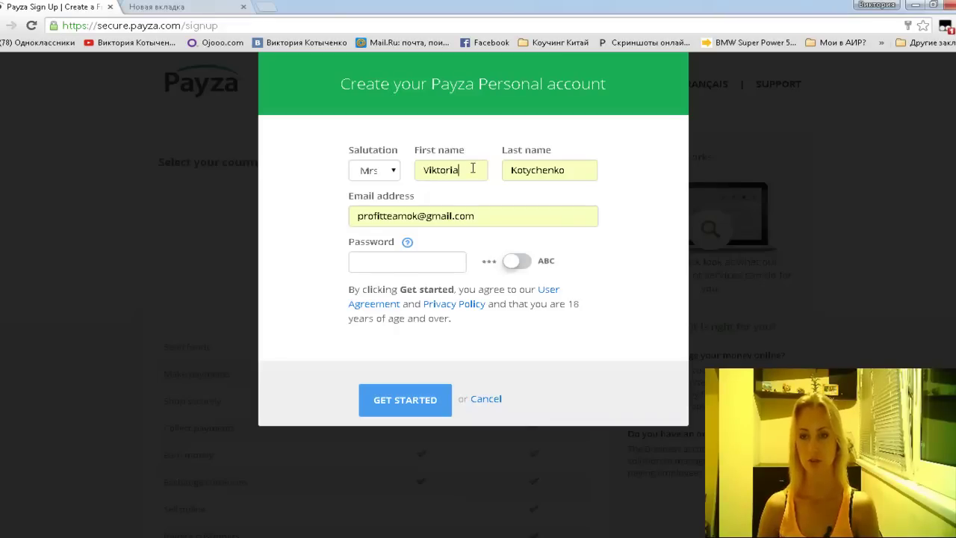
drag(487, 218, 342, 221)
key(BackSpace)
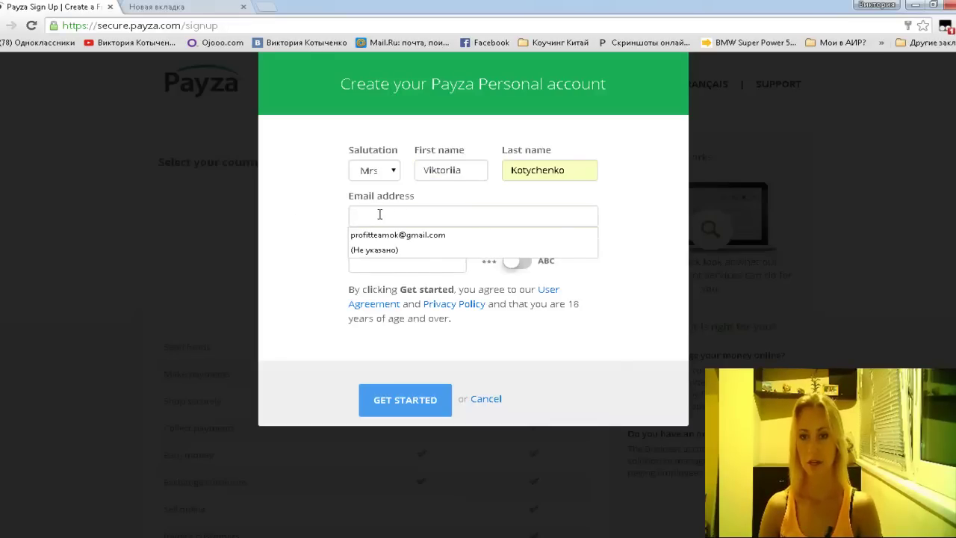
right_click(379, 215)
click(413, 290)
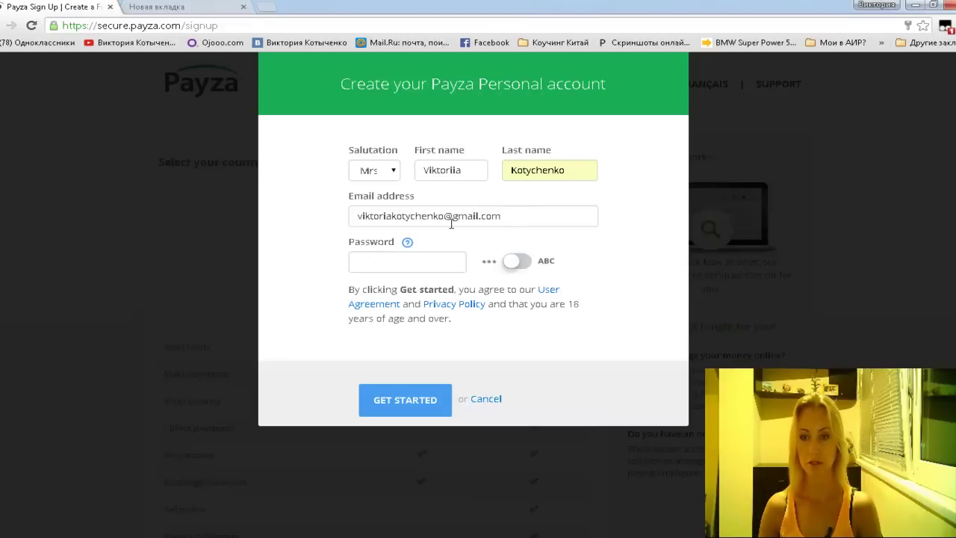
drag(453, 215, 513, 214)
click(536, 215)
click(330, 223)
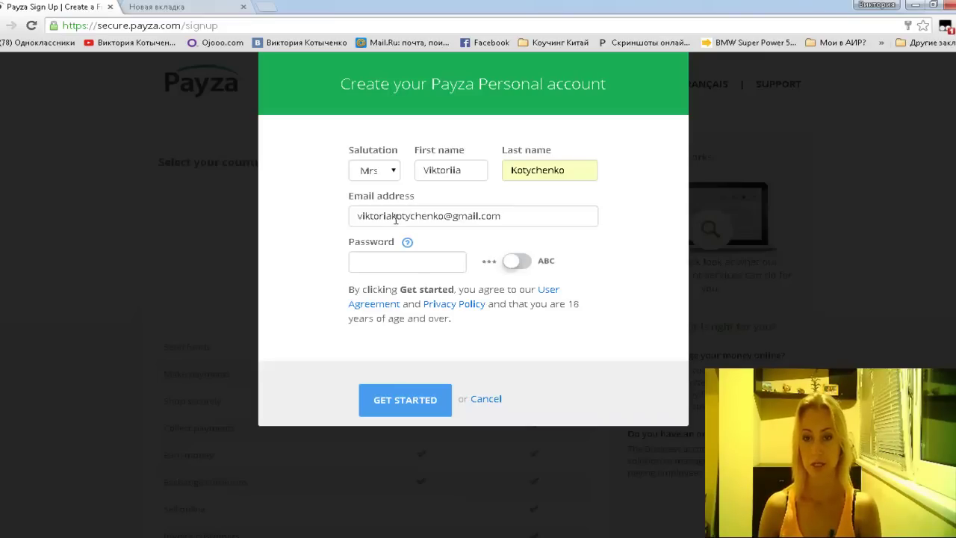
mouse_move(408, 243)
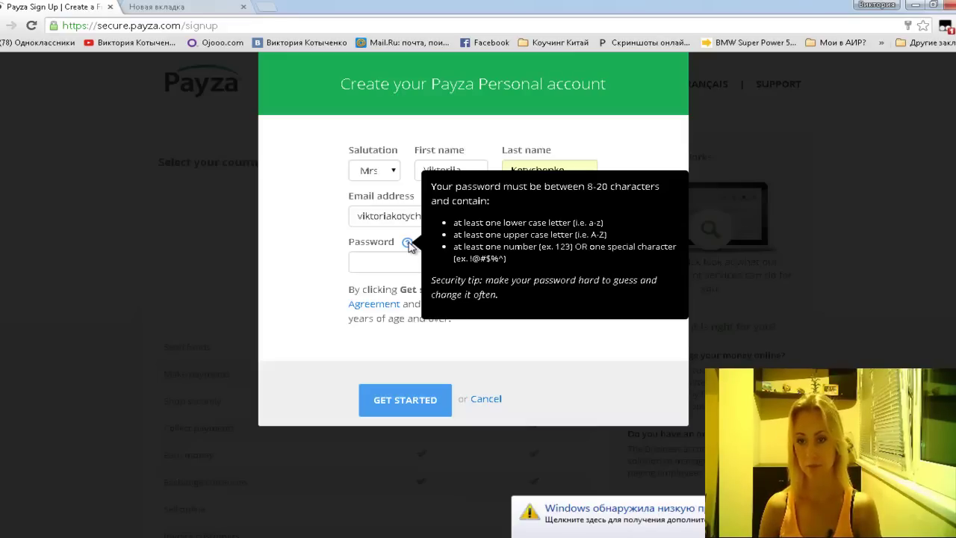
Step: Enter the new account password with the visibility toggle on
click(363, 260)
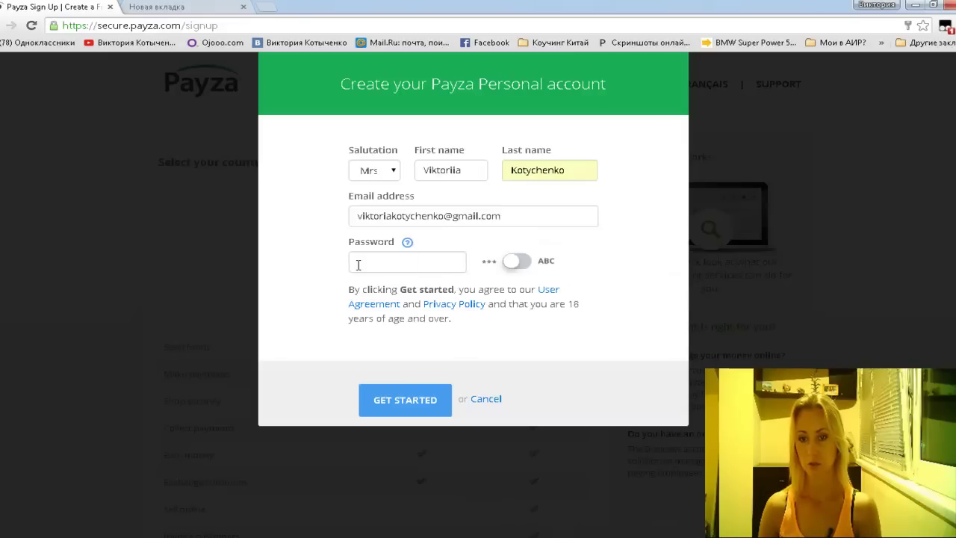
click(525, 264)
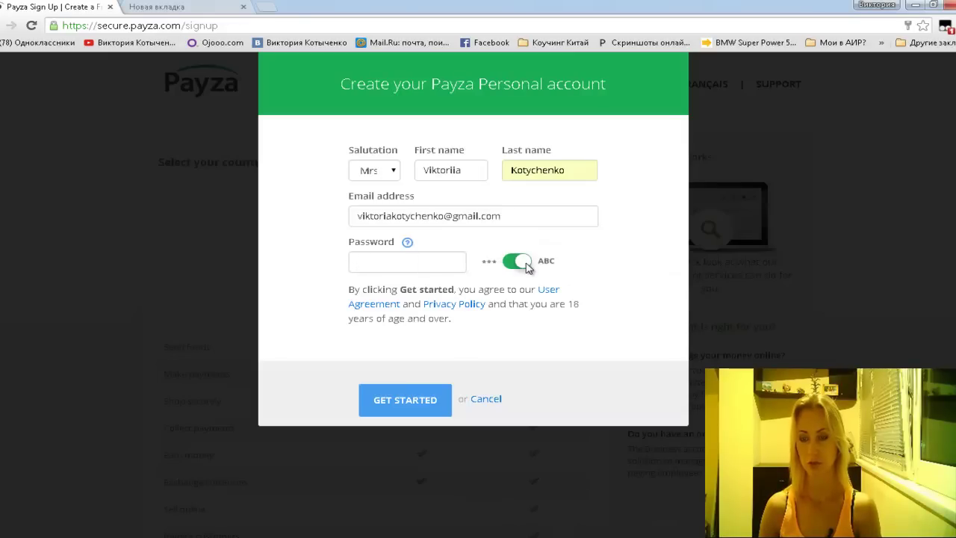
click(361, 262)
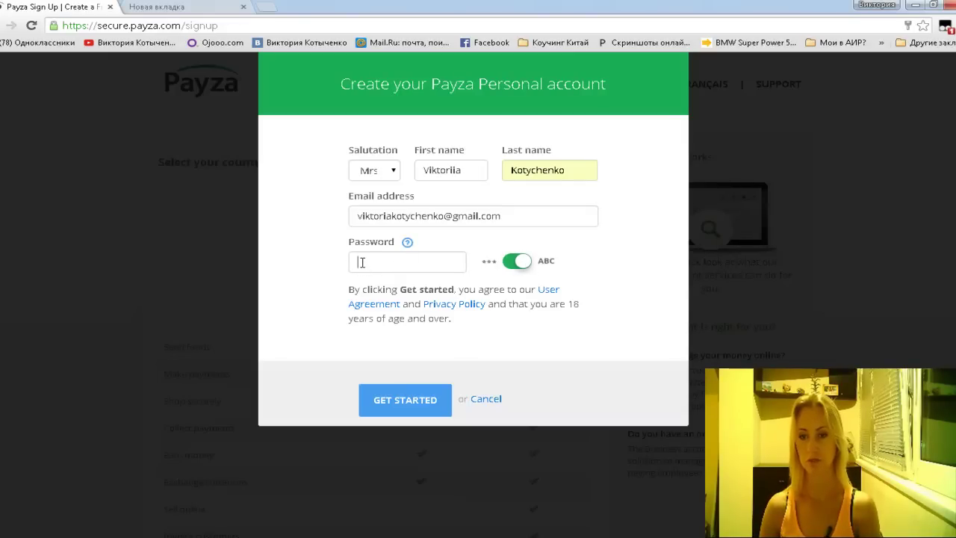
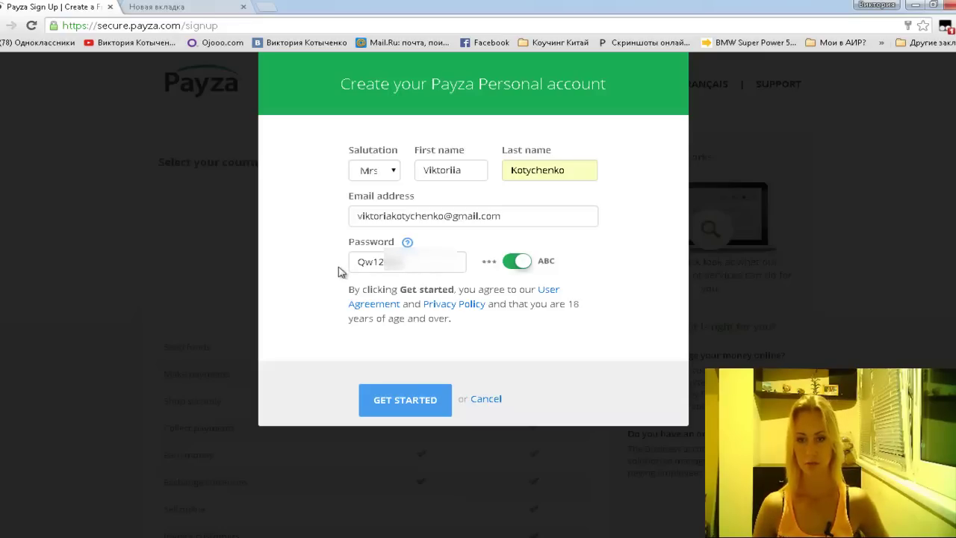
Step: Copy the password and minimize the browser to the Windows desktop
drag(418, 262, 346, 266)
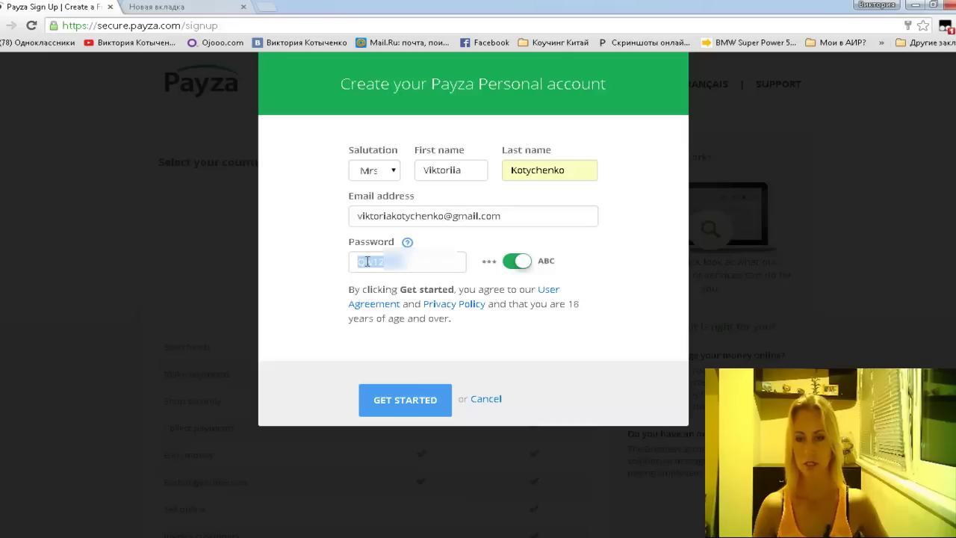
right_click(365, 261)
click(400, 317)
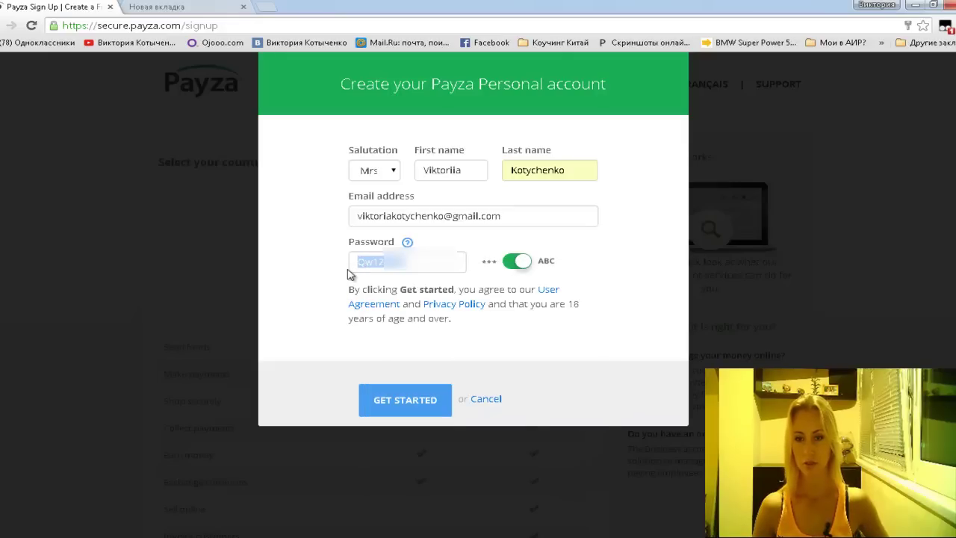
click(916, 4)
right_click(537, 74)
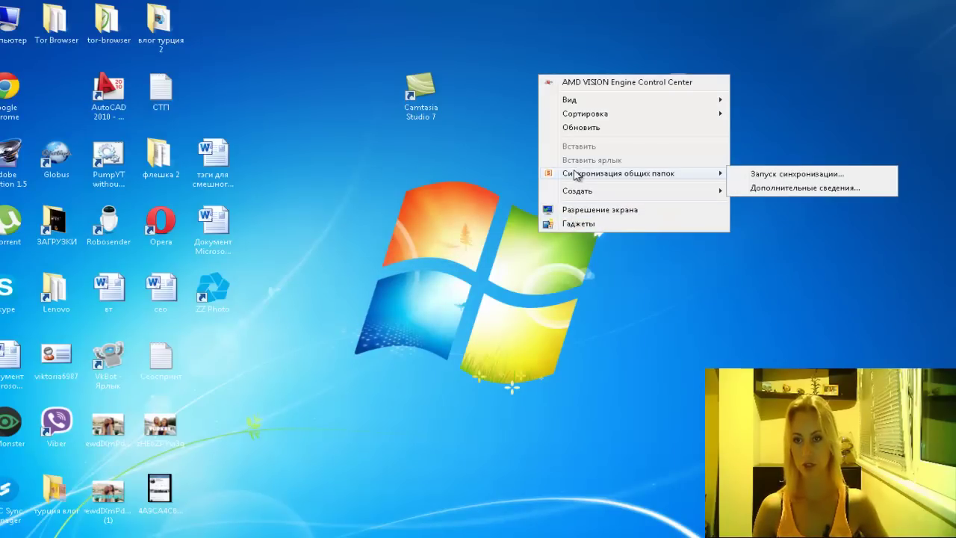
Step: Create a desktop text file named пейза and paste the copied password into it
mouse_move(583, 195)
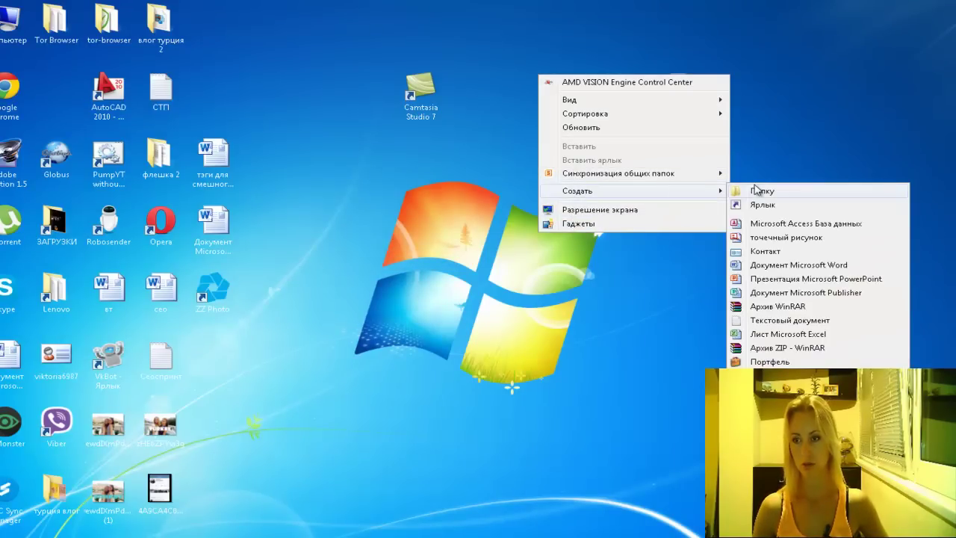
click(766, 323)
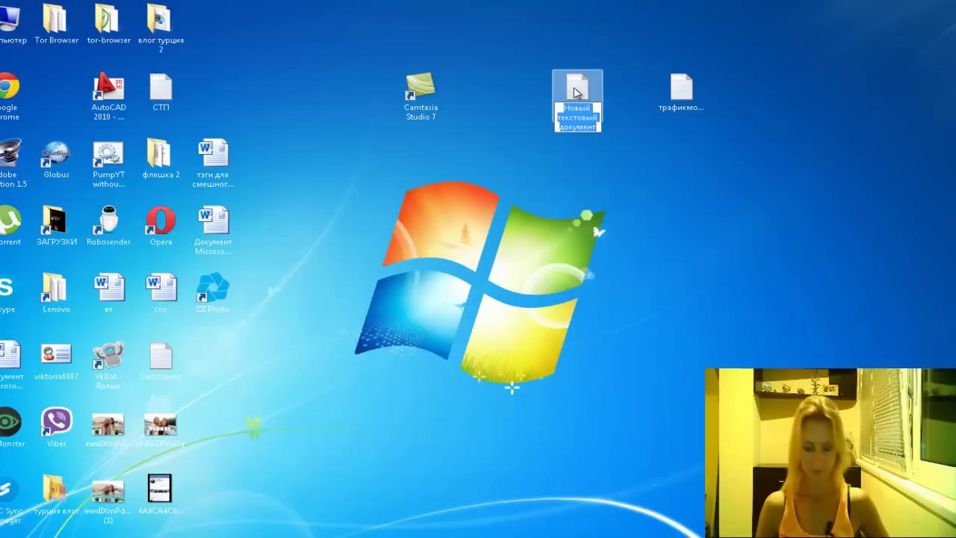
text(пейза)
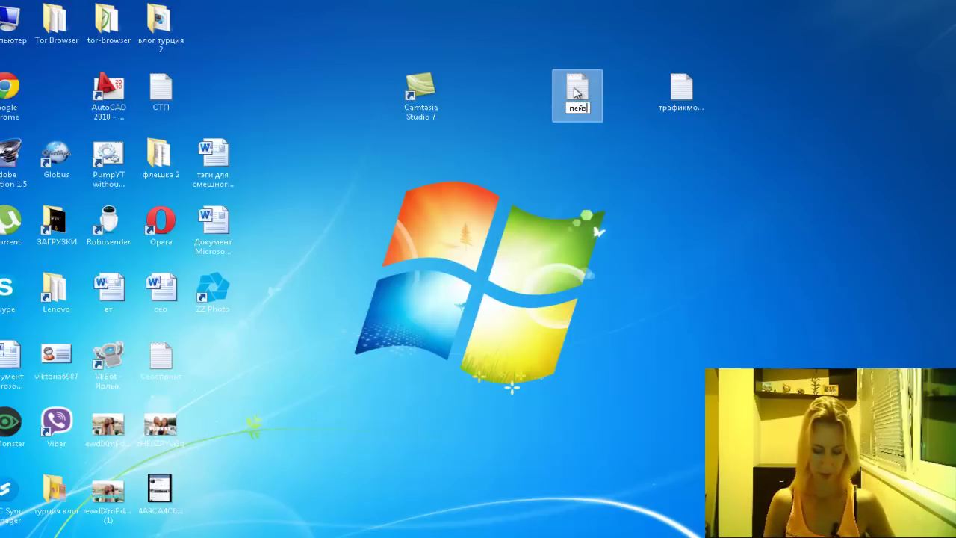
key(Return)
double_click(575, 92)
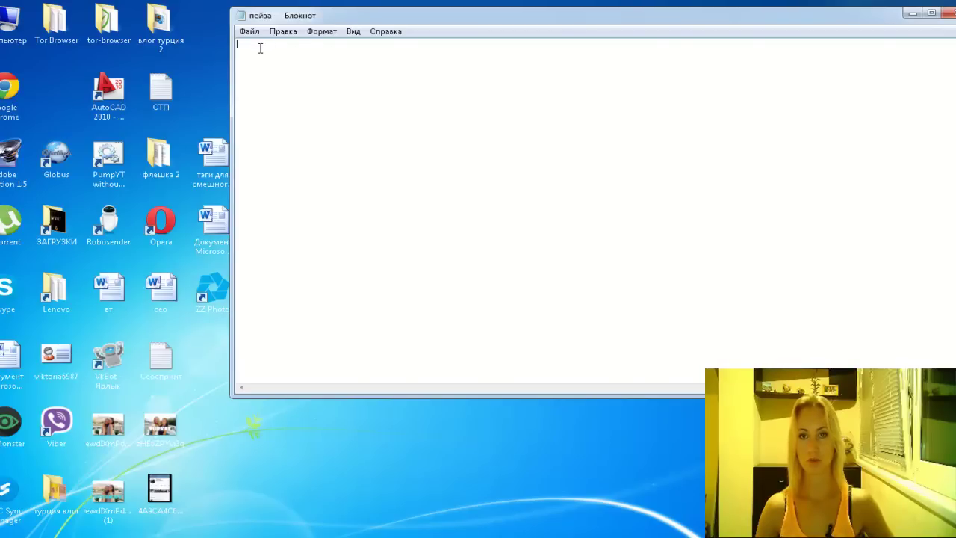
right_click(260, 48)
click(291, 99)
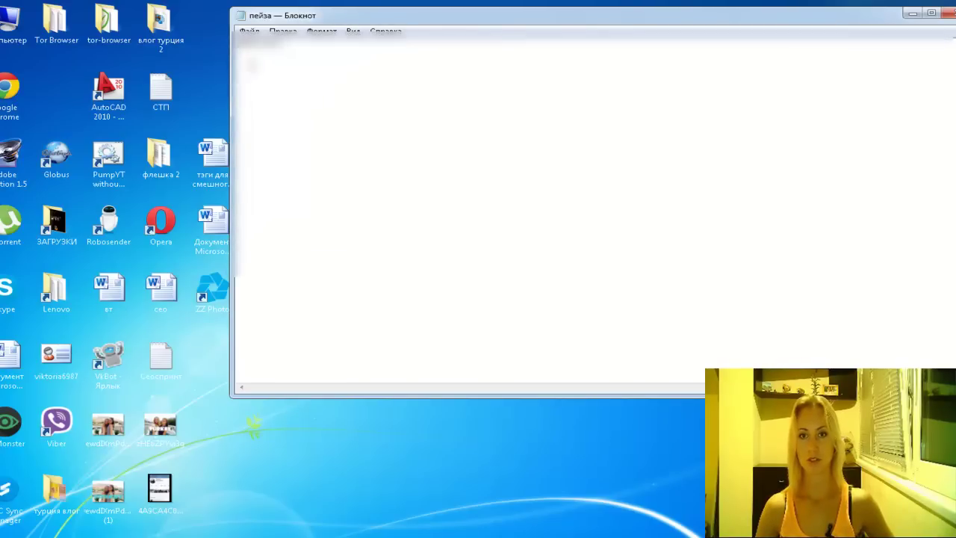
drag(239, 43, 282, 44)
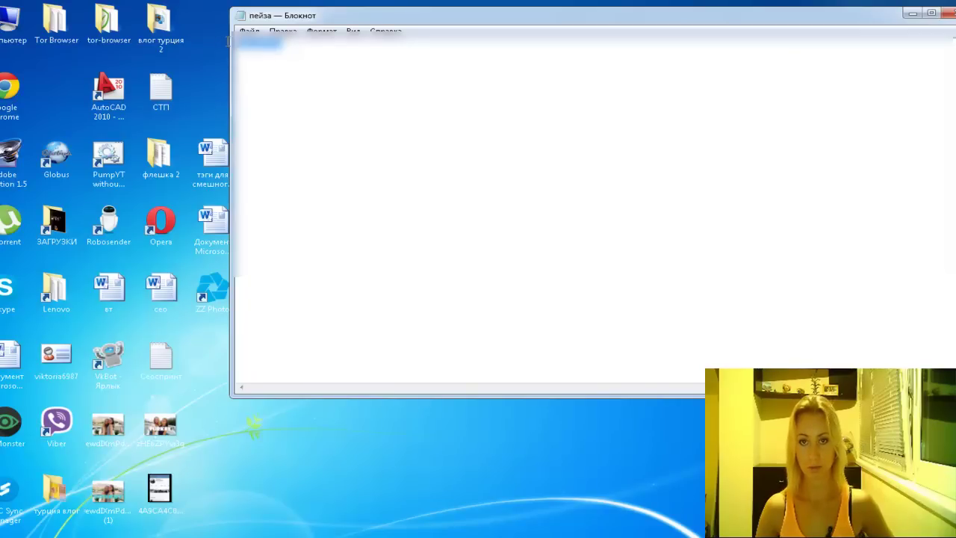
click(252, 534)
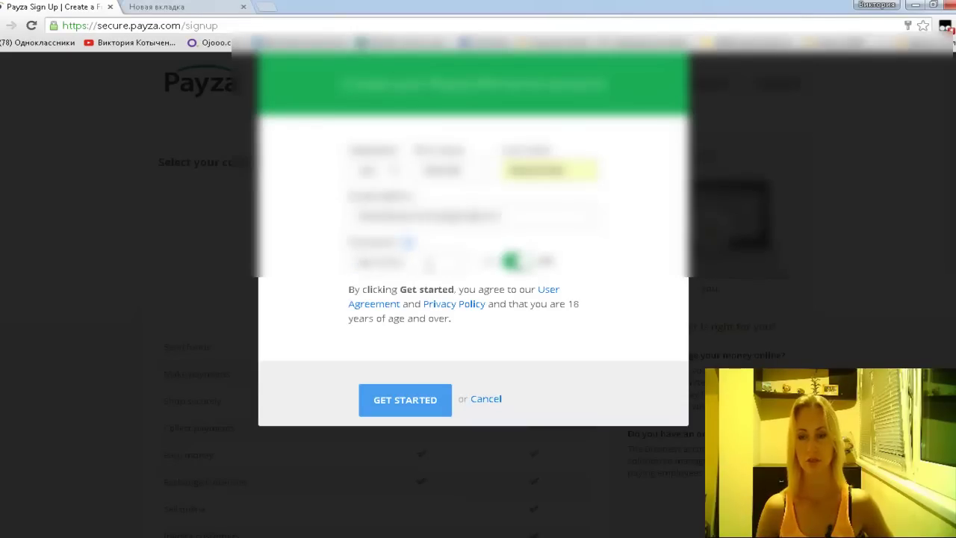
Step: Paste the saved password into the Payza password field
drag(404, 261, 345, 262)
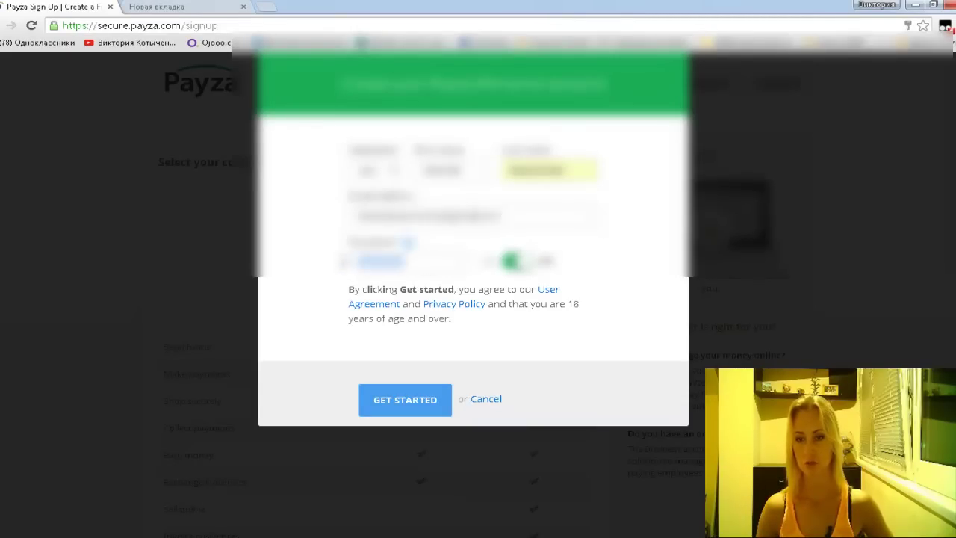
right_click(383, 267)
click(398, 333)
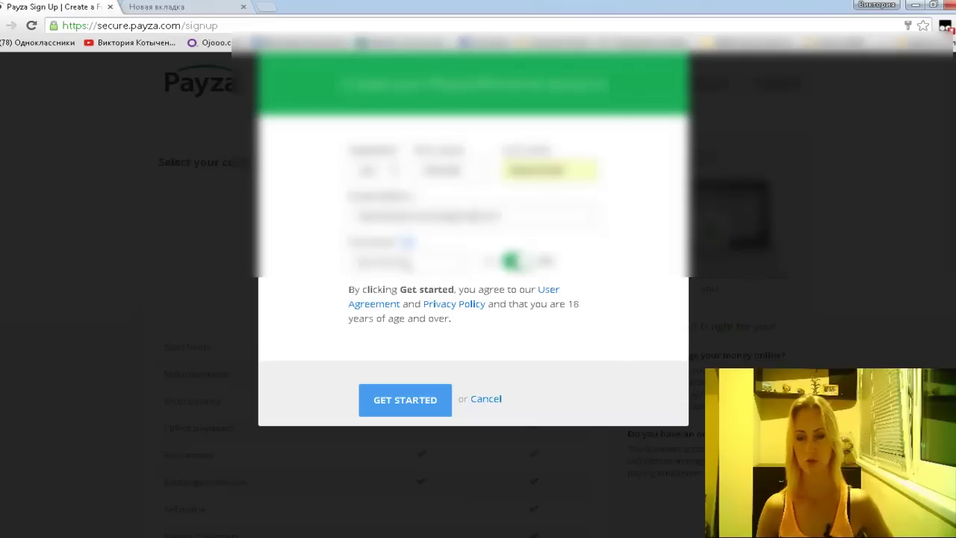
key(alt+Tab)
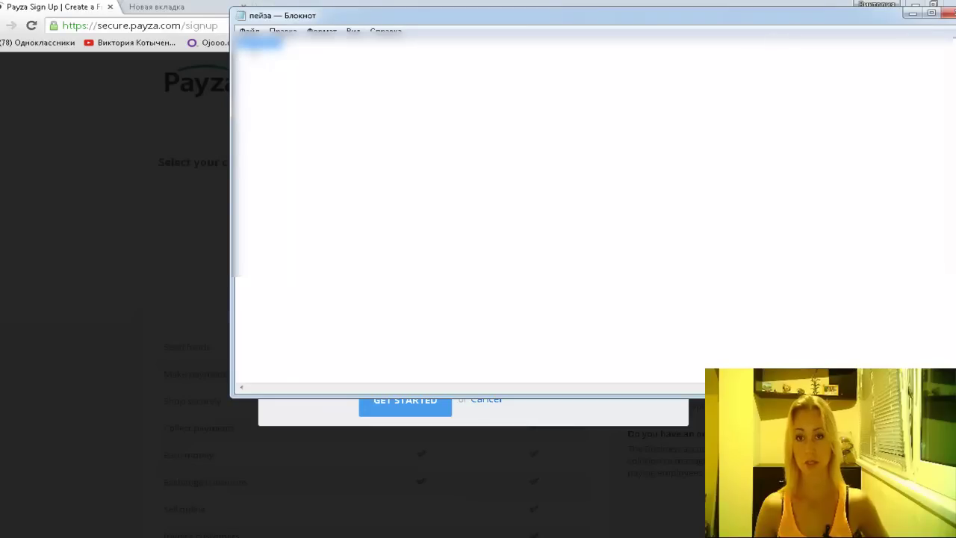
click(912, 13)
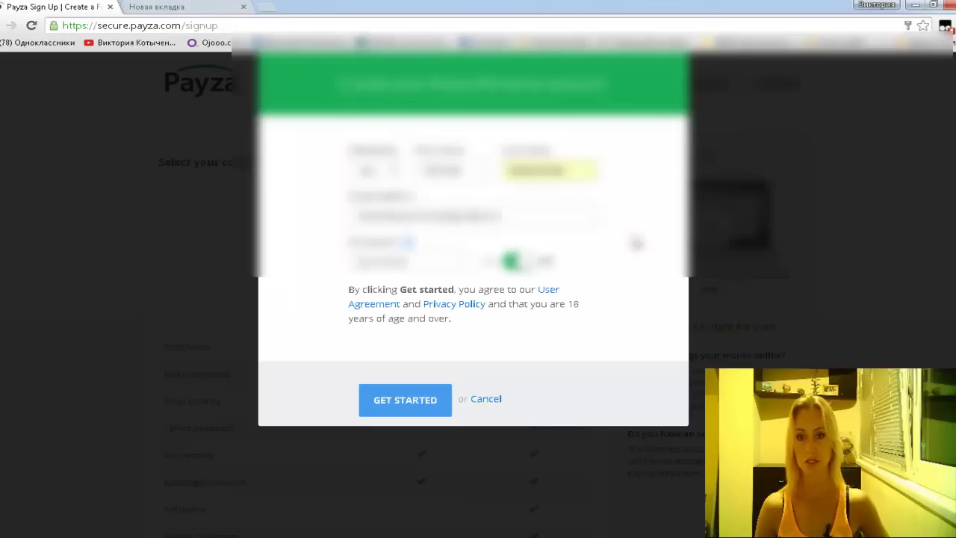
Step: Copy the e-mail address into the Notepad notes and submit the sign-up form
drag(499, 215, 357, 212)
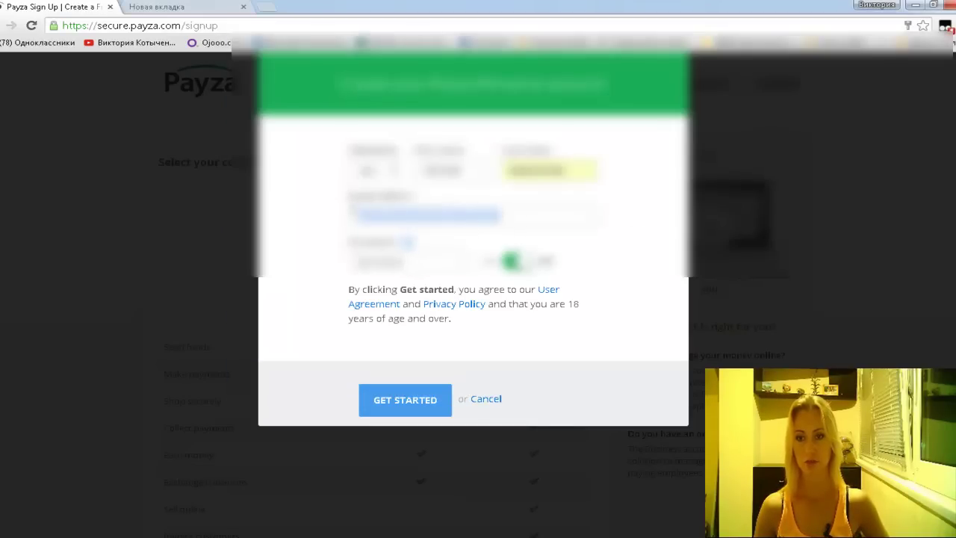
right_click(372, 216)
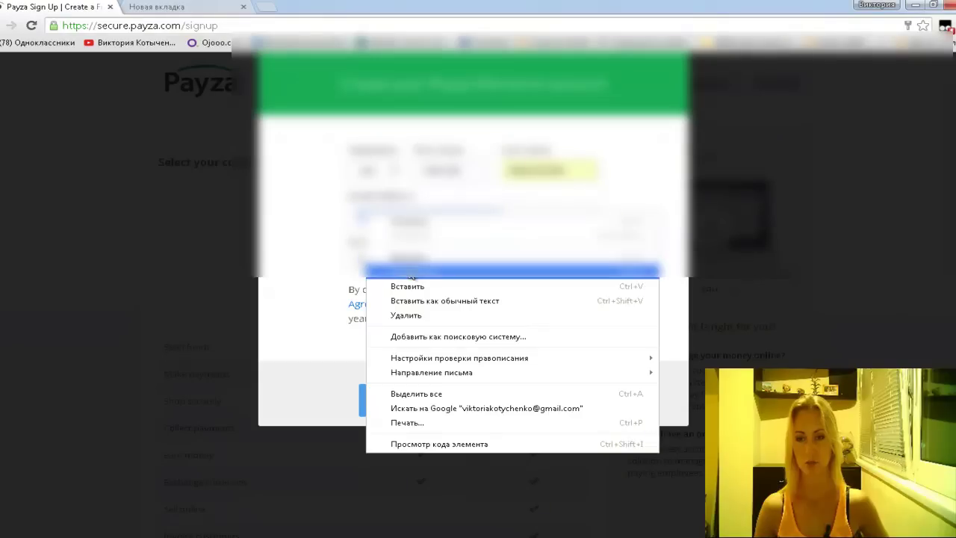
click(392, 256)
click(512, 216)
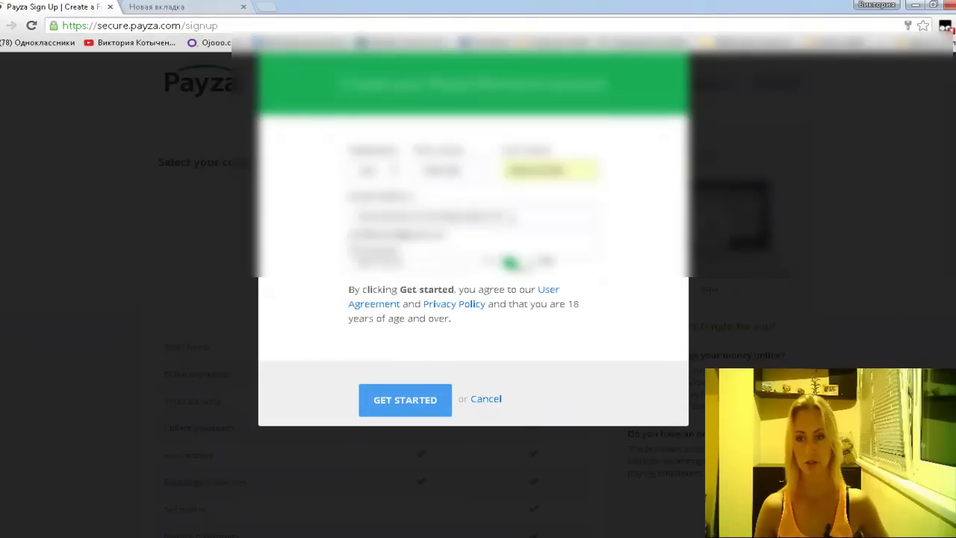
click(348, 218)
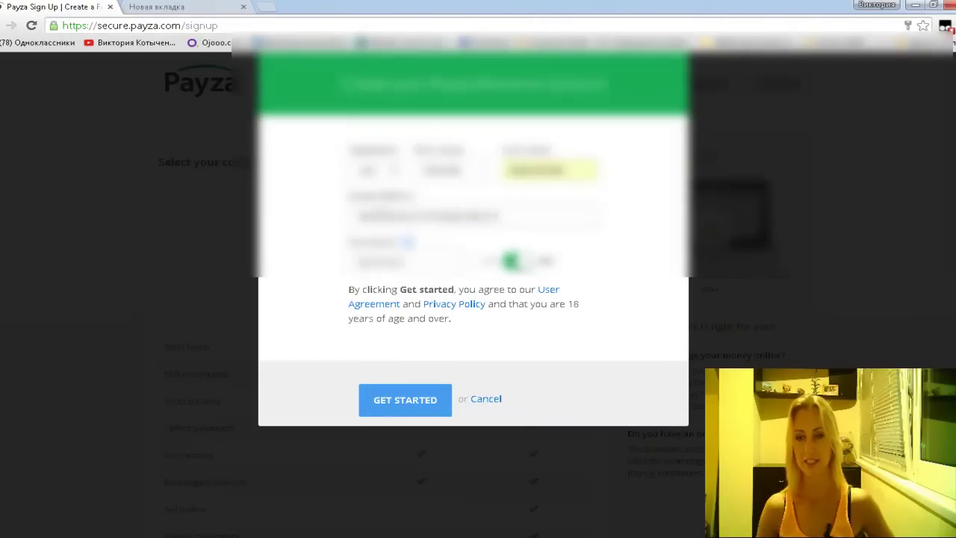
key(alt+Tab)
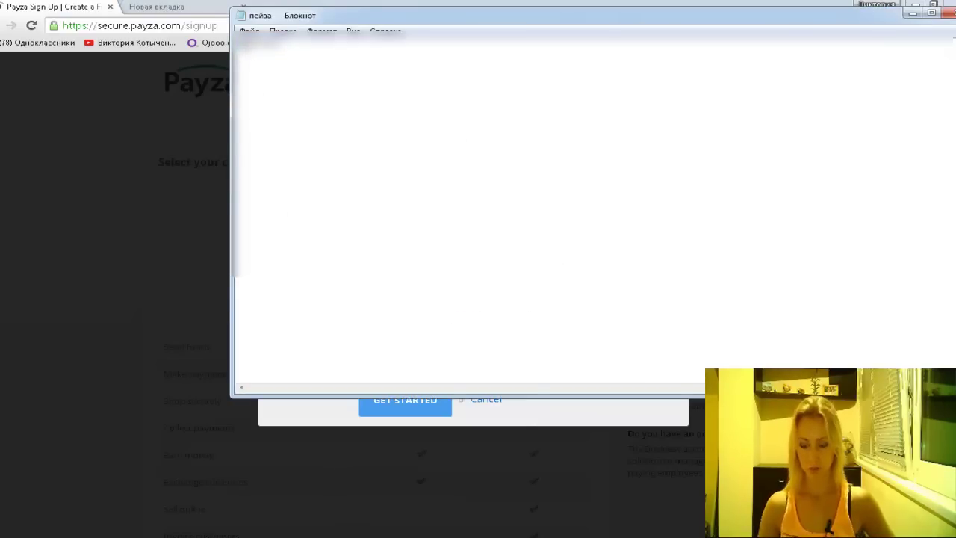
key(Return)
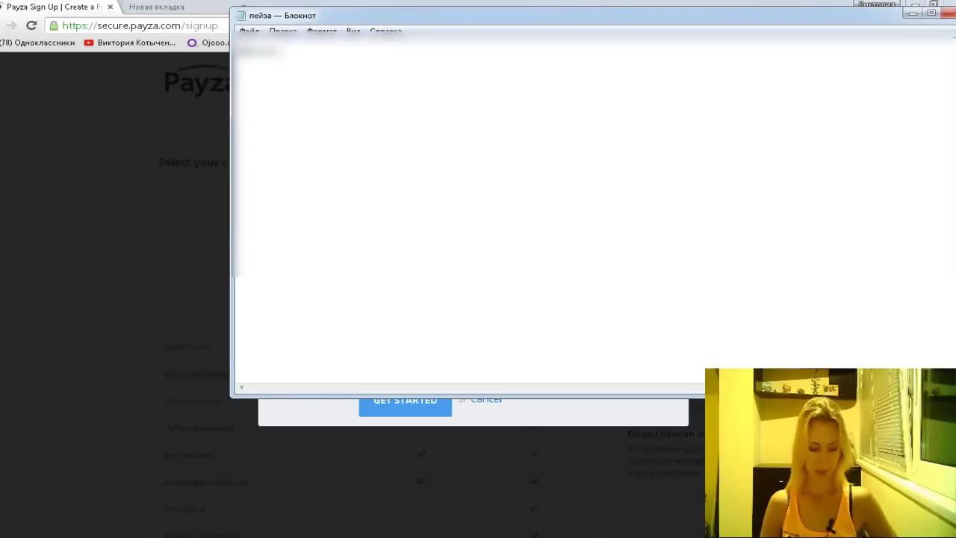
key(ctrl+v)
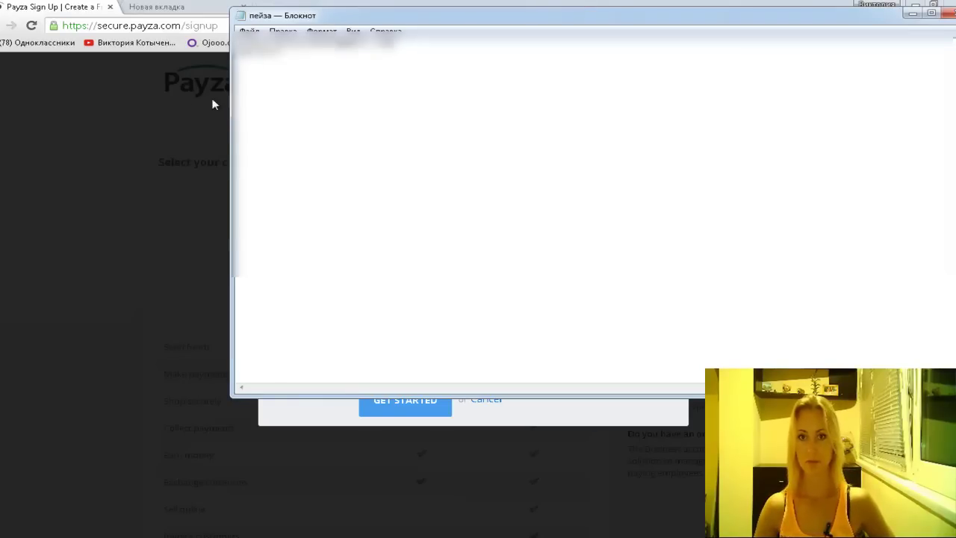
click(81, 135)
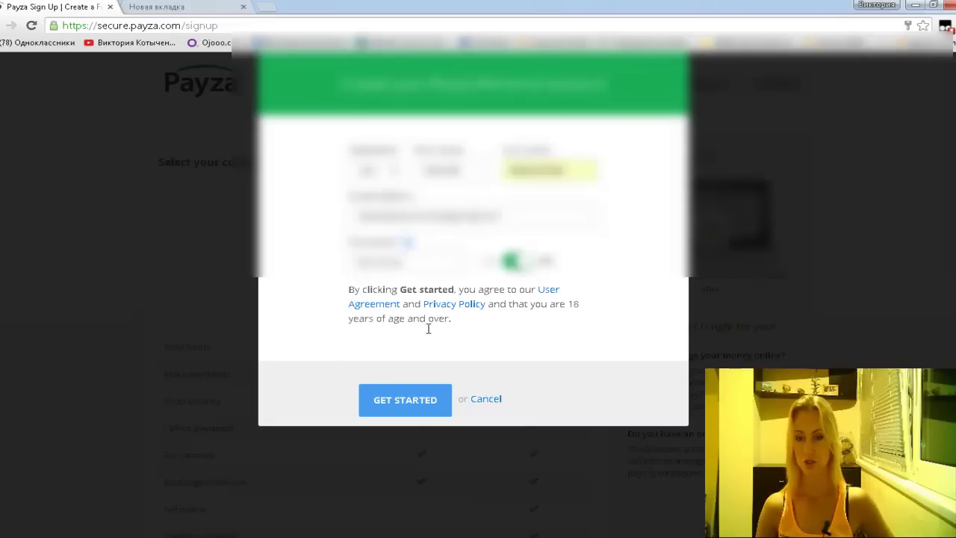
click(409, 401)
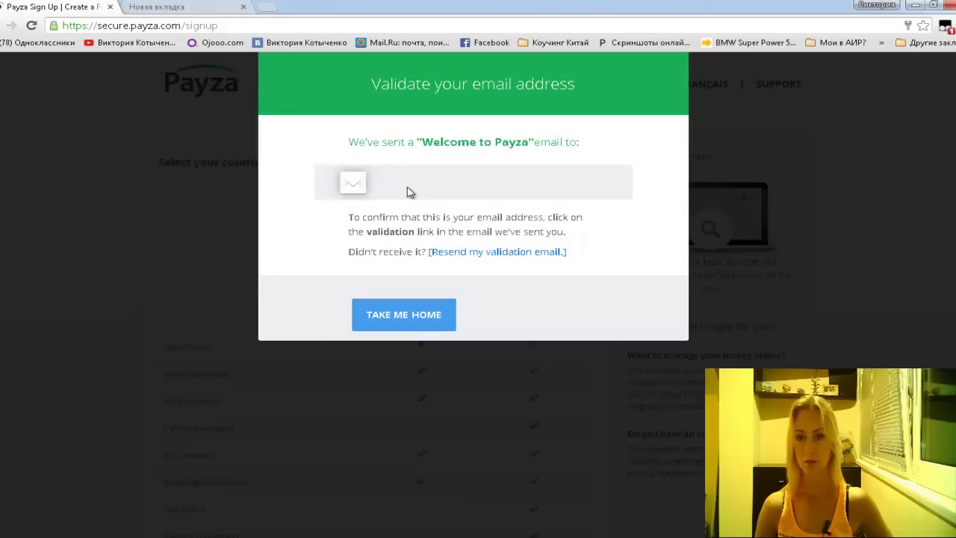
Step: Translate the validation notice into Russian and back to English, then switch to the Google tab
right_click(475, 173)
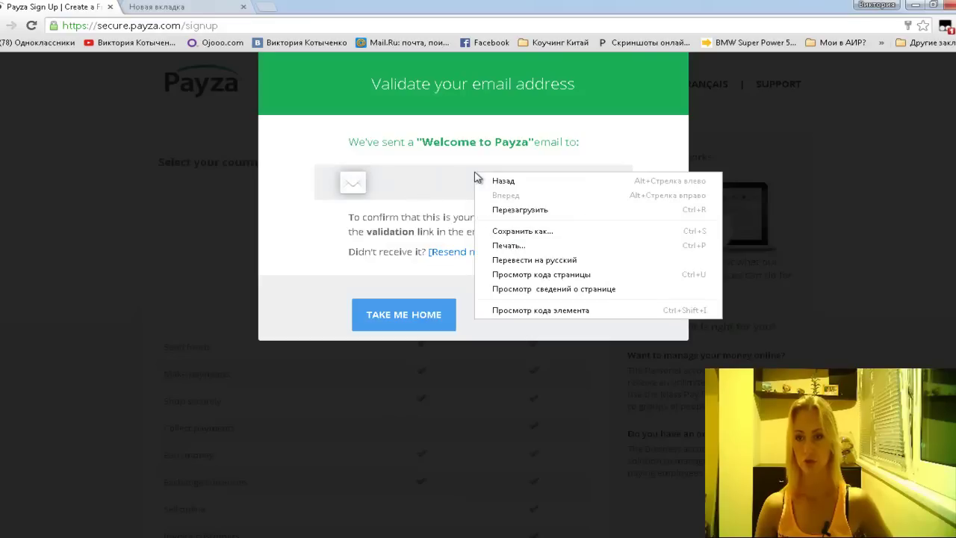
click(523, 261)
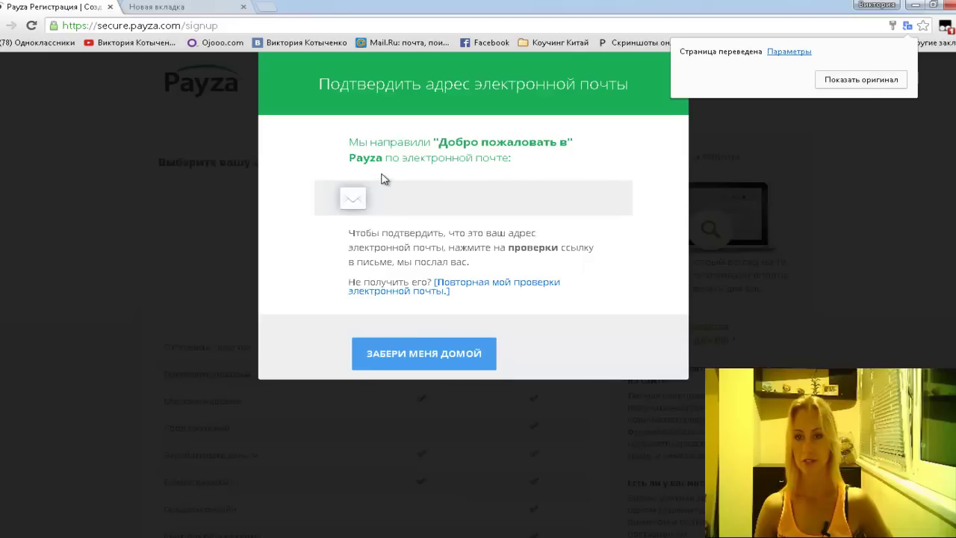
click(834, 84)
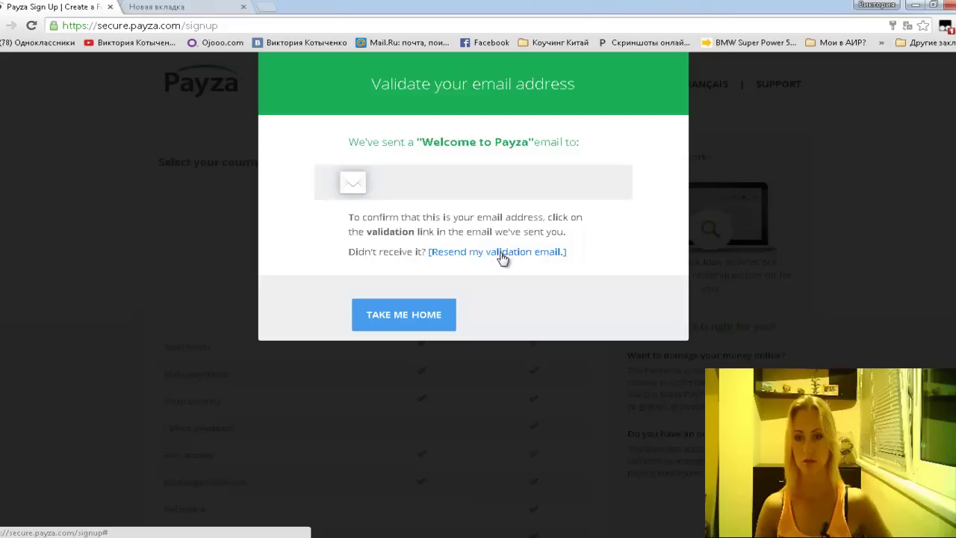
right_click(634, 214)
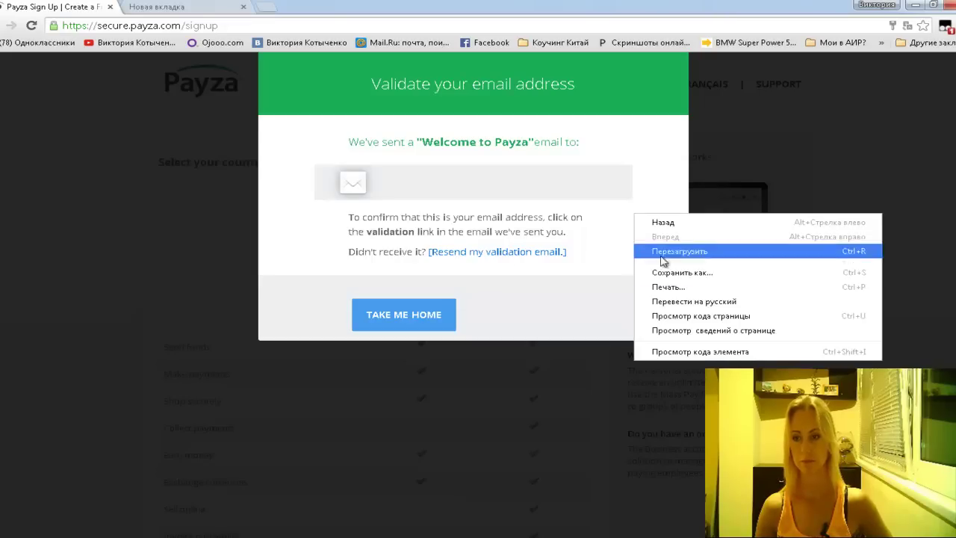
click(687, 302)
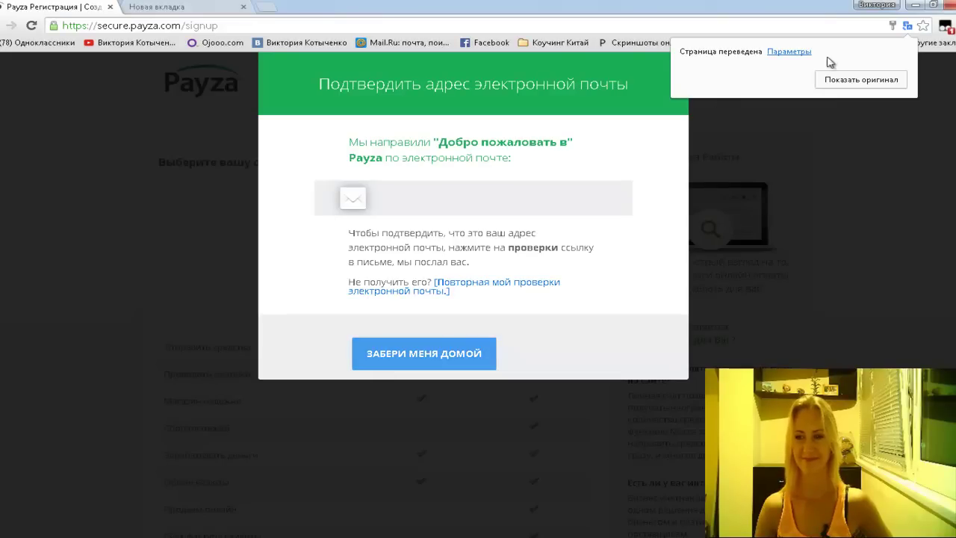
click(836, 80)
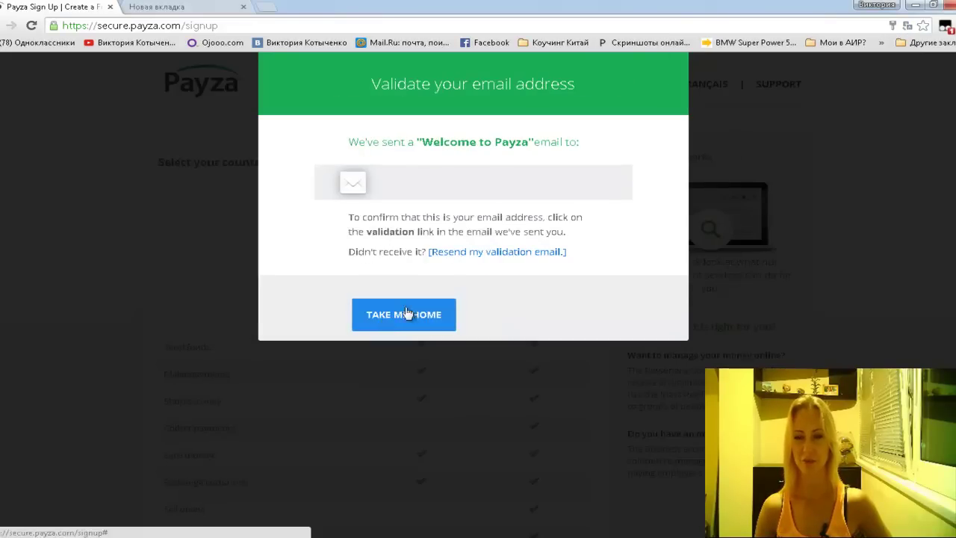
click(146, 6)
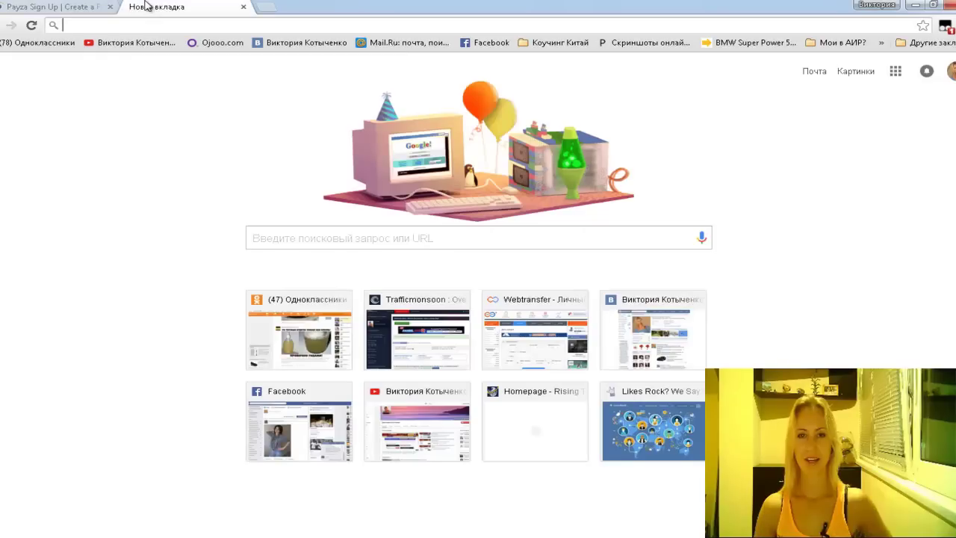
Step: Open Gmail and check the inbox tabs and spam folder for the Payza email
click(813, 75)
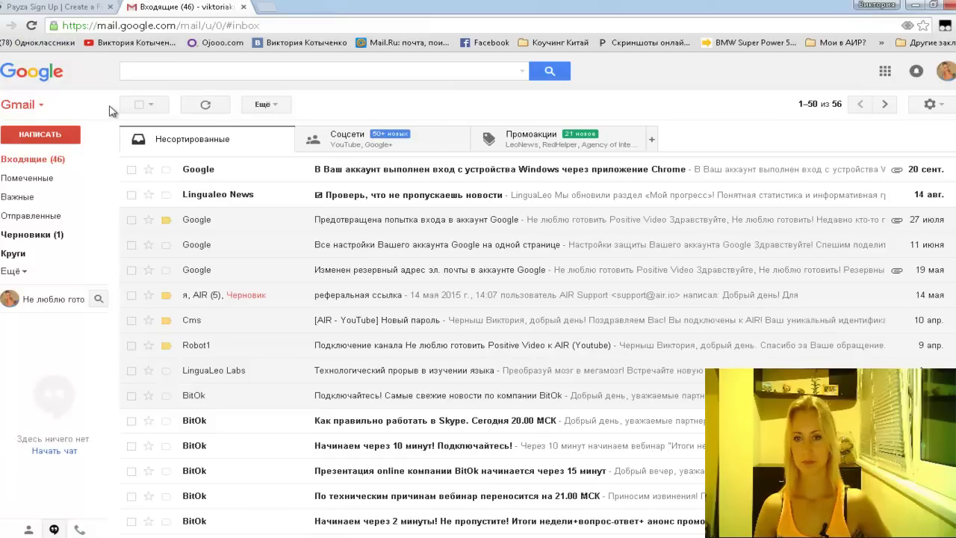
click(32, 26)
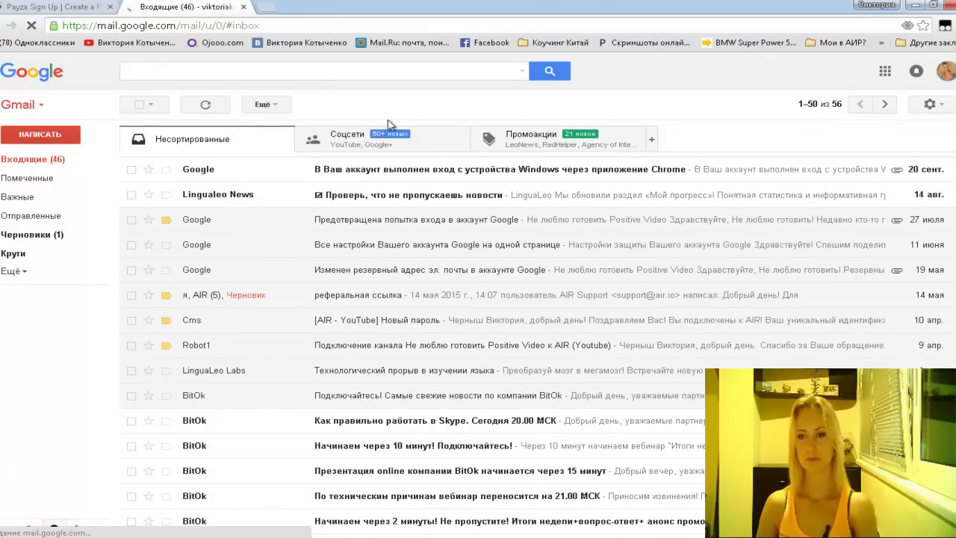
click(508, 141)
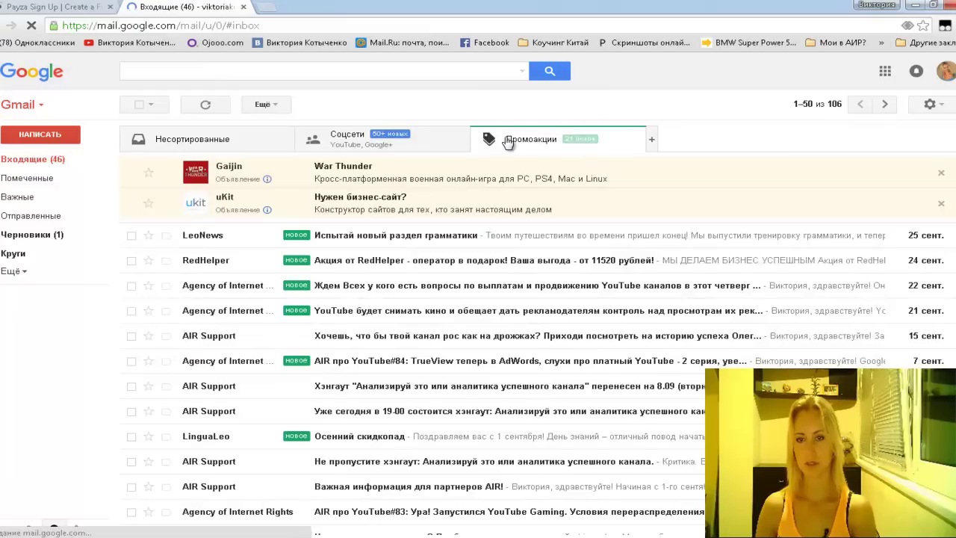
click(418, 143)
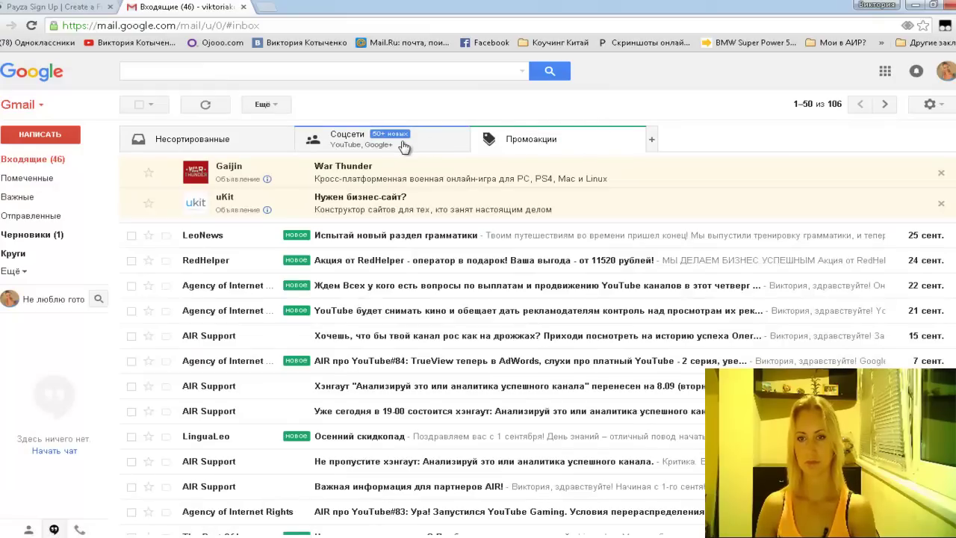
click(203, 139)
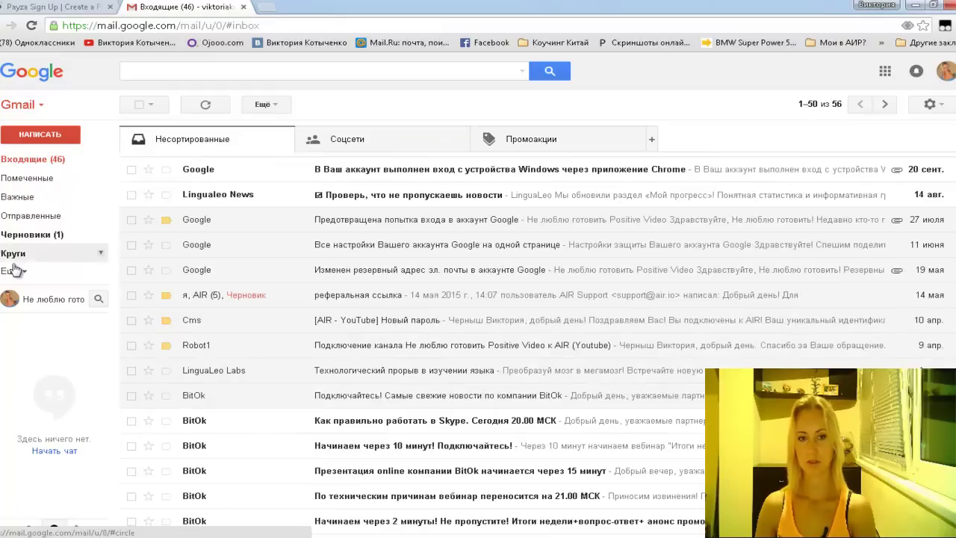
click(12, 271)
click(8, 338)
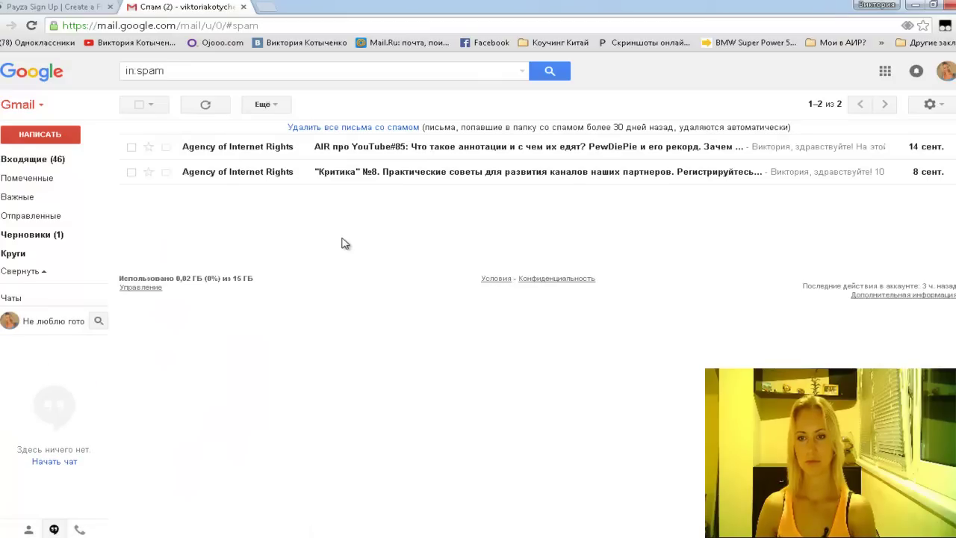
click(31, 162)
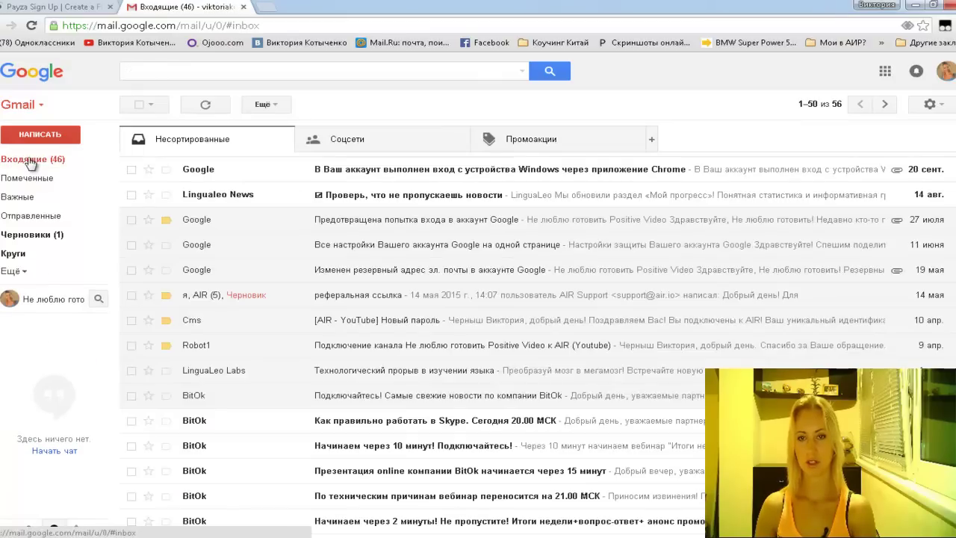
click(31, 26)
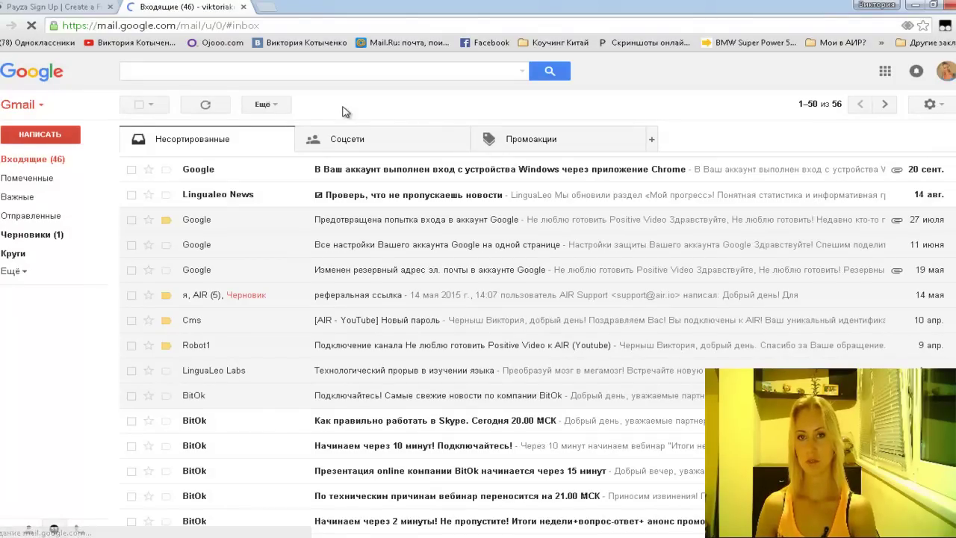
Step: Reload the inbox, open 'Payza: Validate Your Email Address' and follow its validation link
click(53, 9)
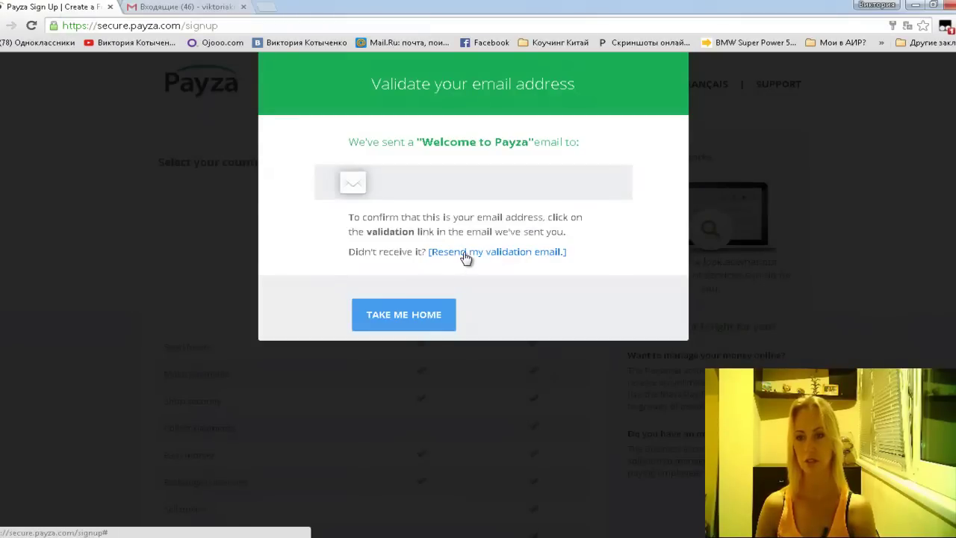
click(165, 9)
click(31, 26)
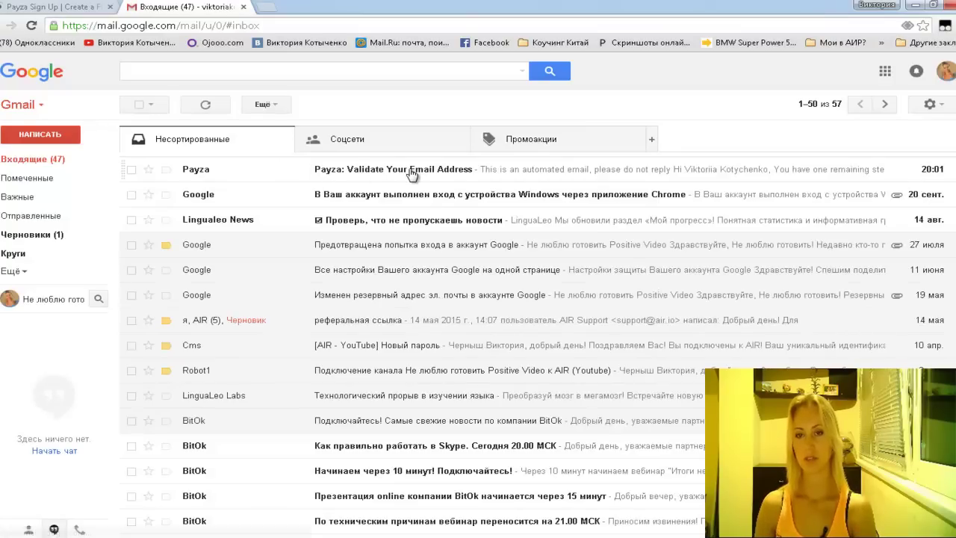
click(409, 173)
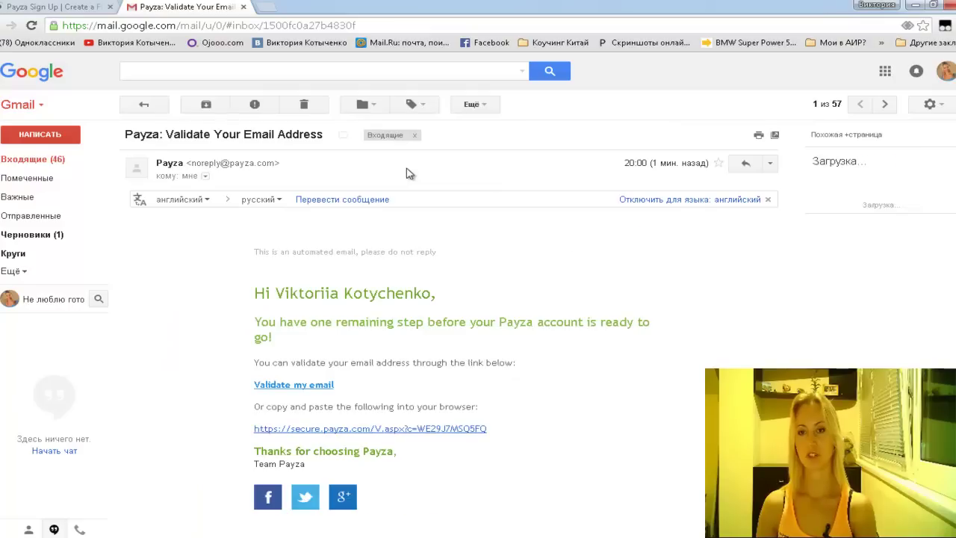
scroll(242, 222, down, 2)
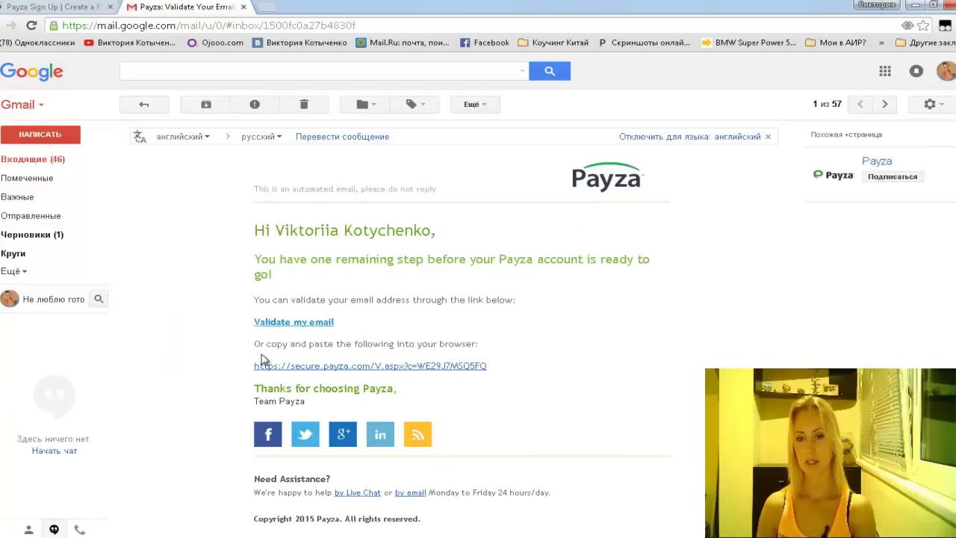
click(394, 366)
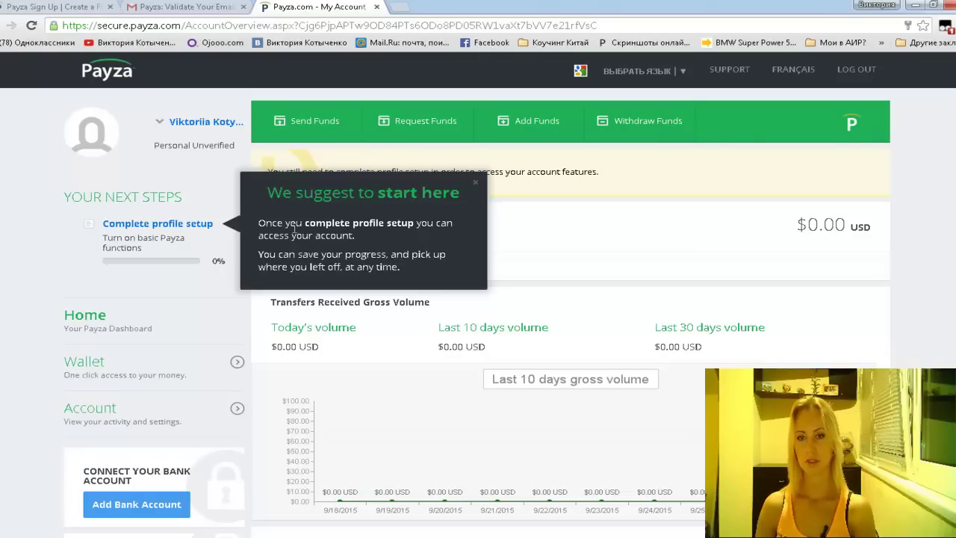
Step: Switch the Payza site language to русский and open the Complete profile setup introduction
right_click(464, 206)
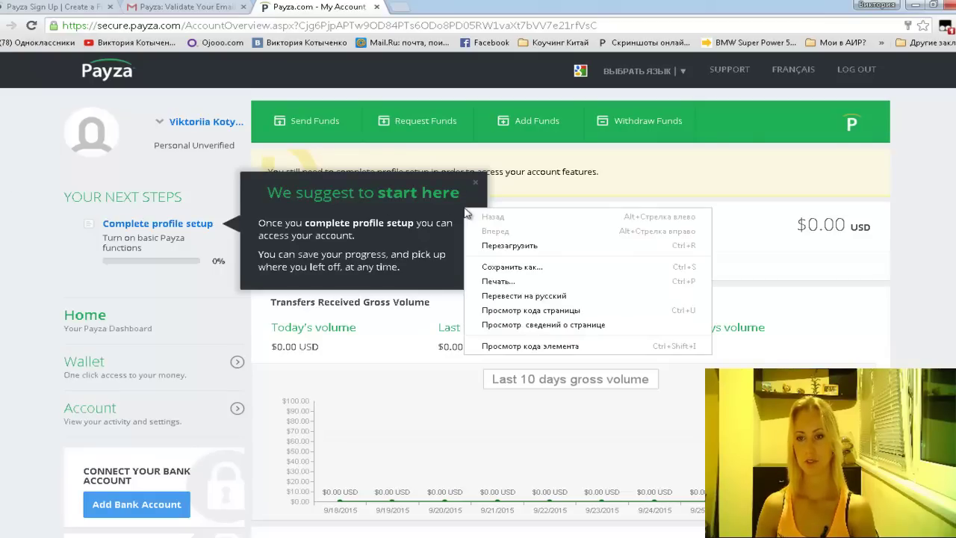
click(521, 296)
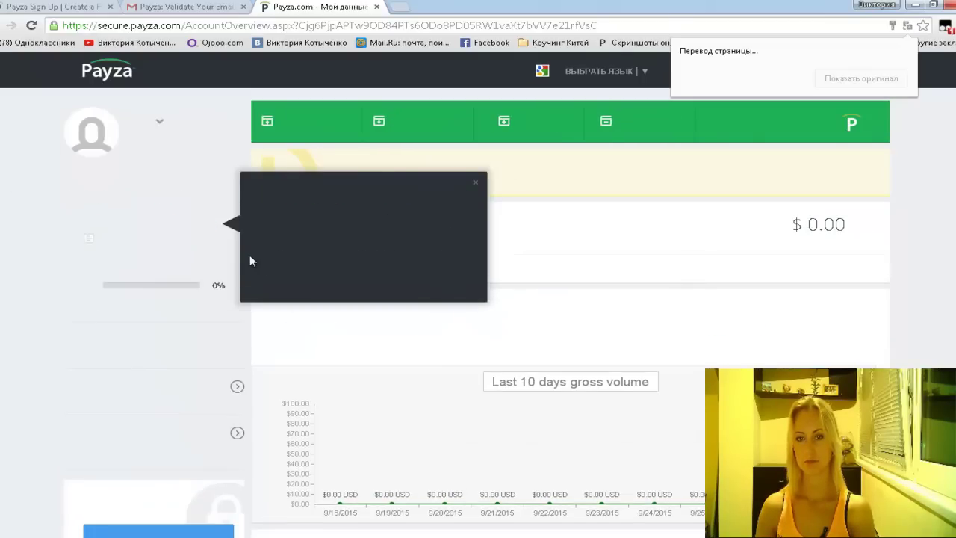
mouse_move(367, 237)
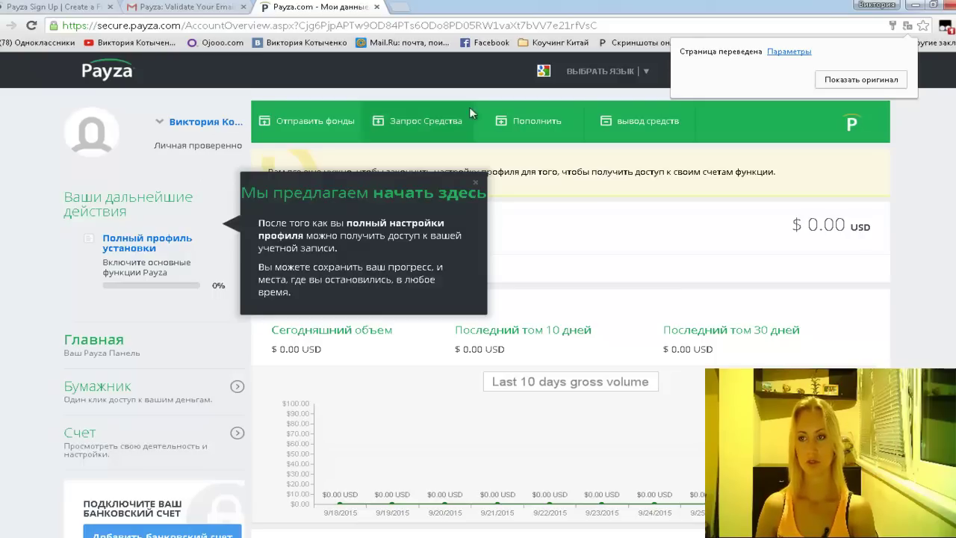
click(861, 80)
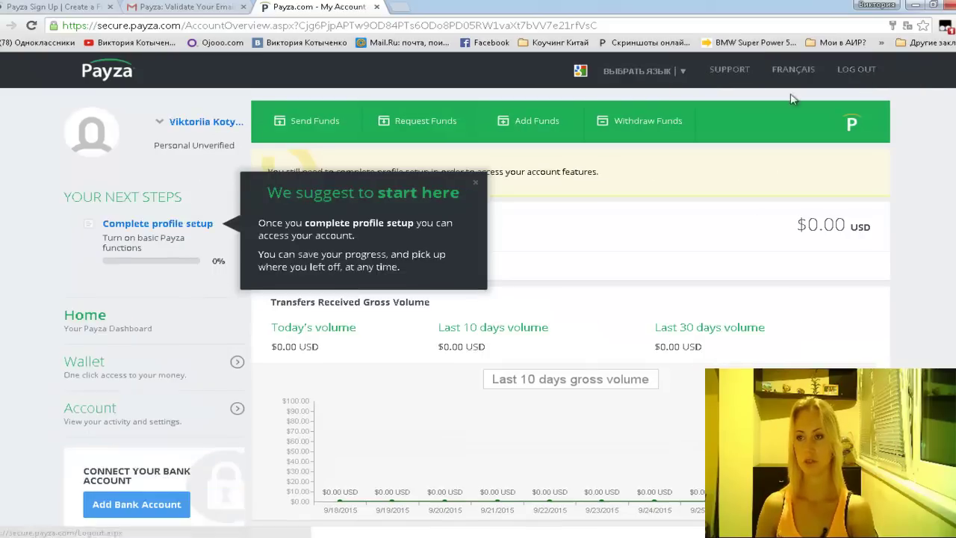
click(631, 72)
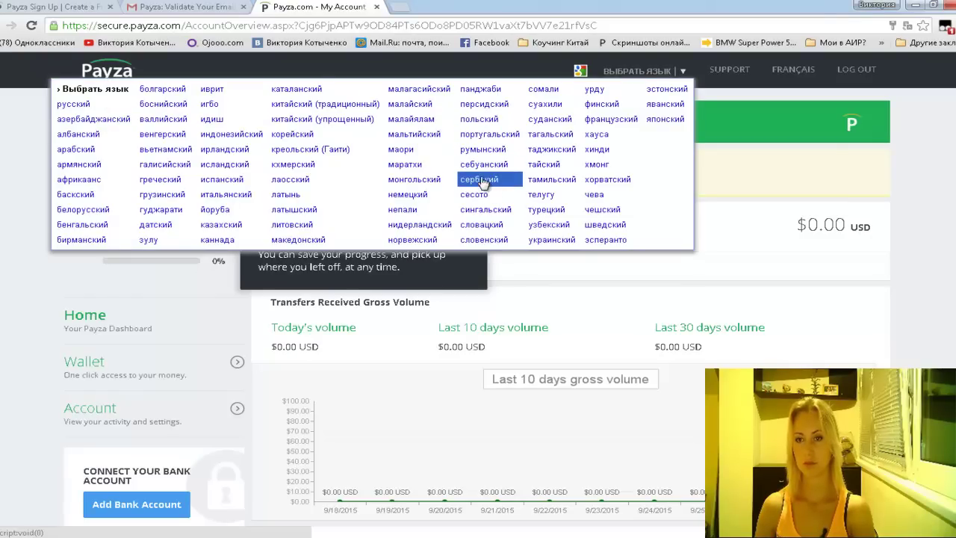
click(83, 104)
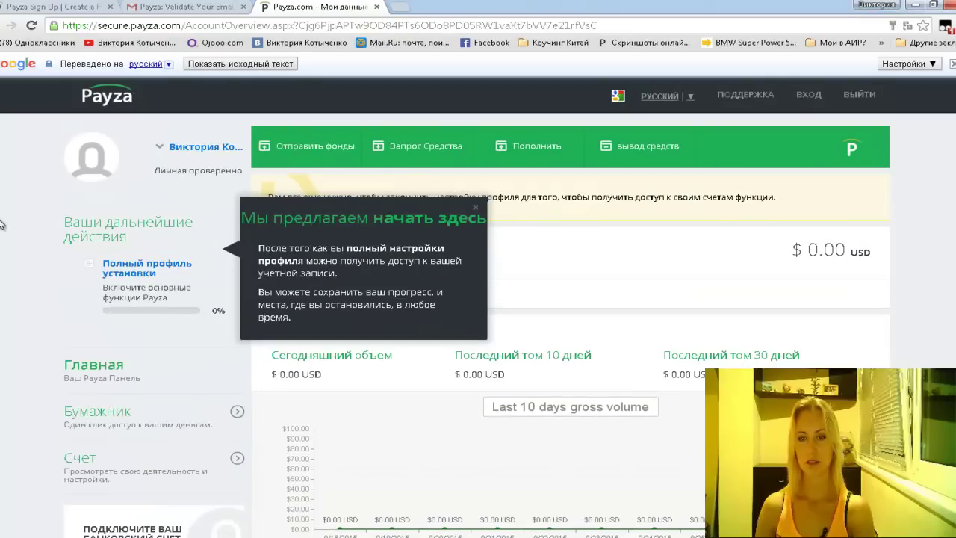
click(121, 267)
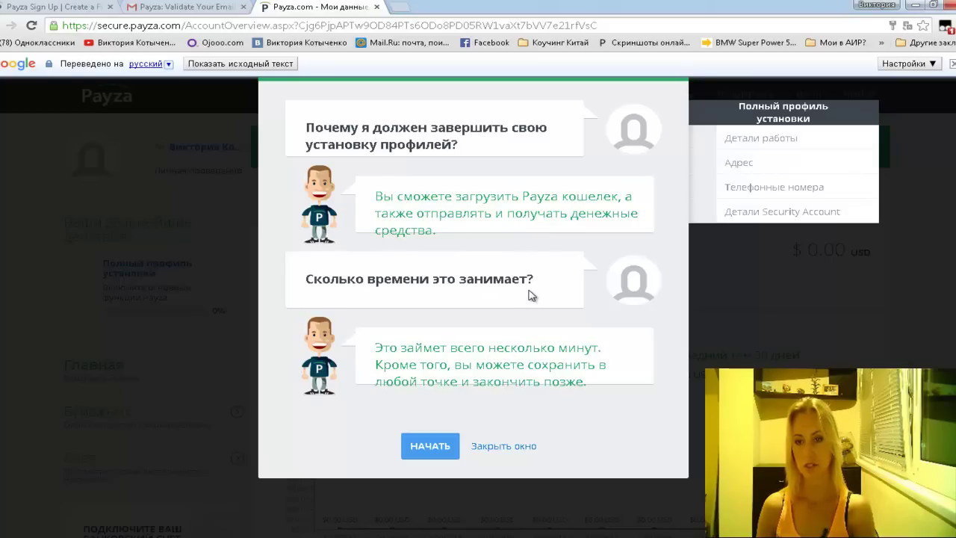
Step: Start profile setup and save work details with industry Другие and profession Студент
mouse_move(413, 377)
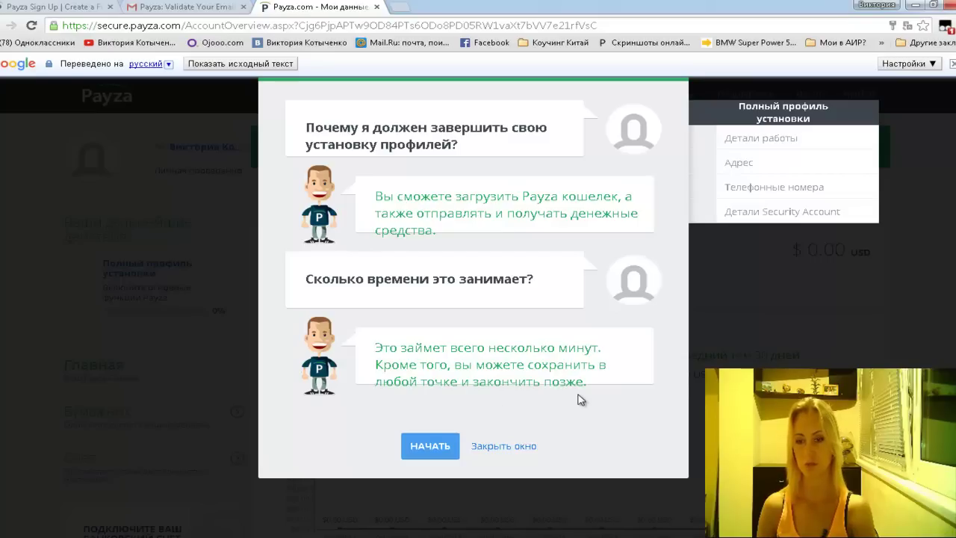
click(424, 446)
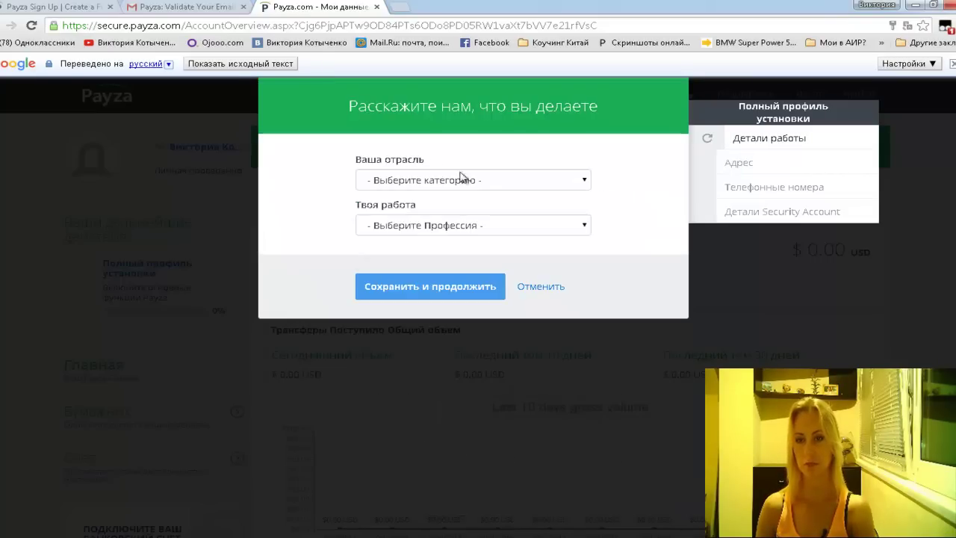
click(507, 186)
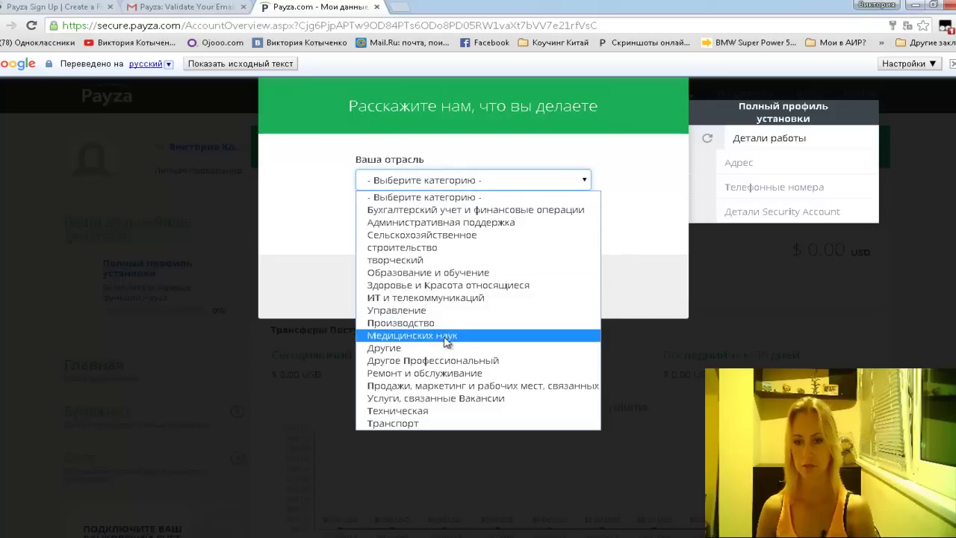
click(385, 350)
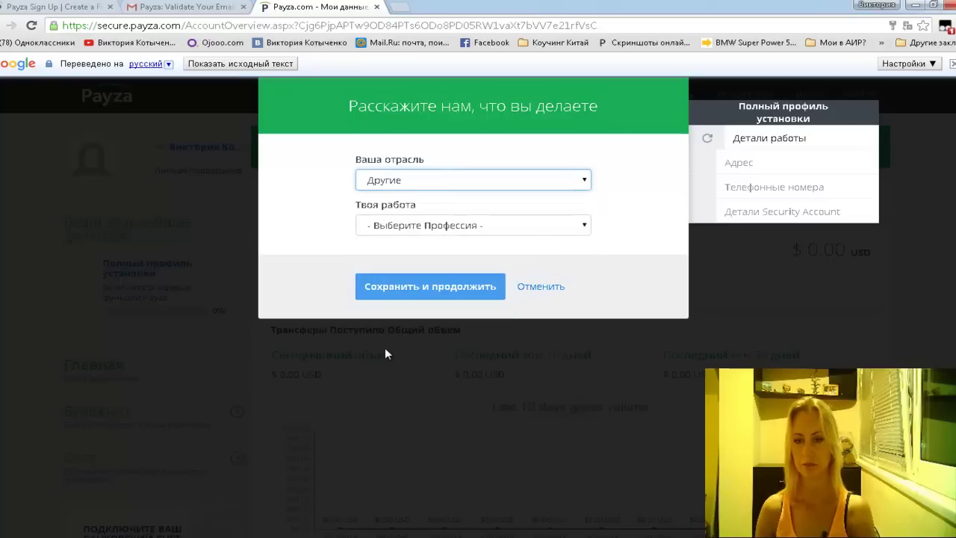
click(401, 226)
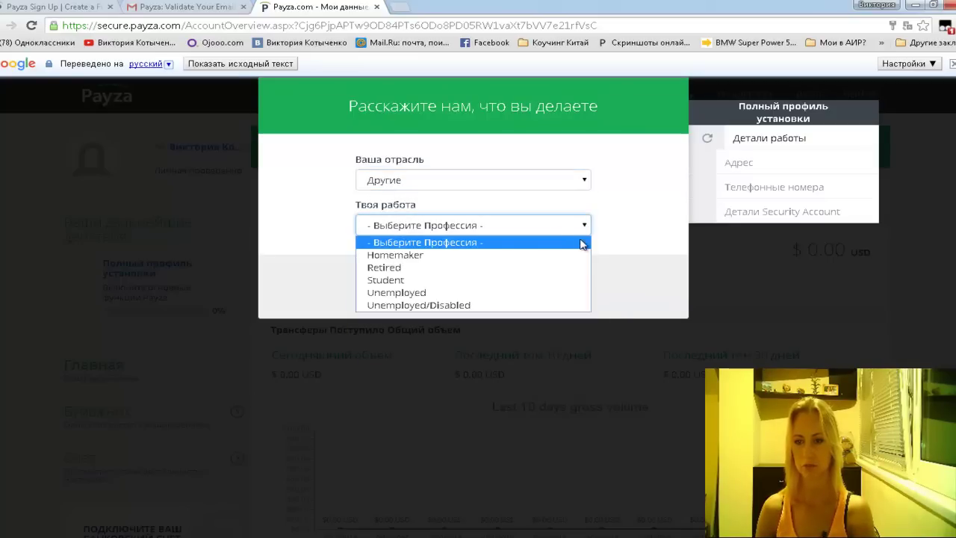
click(582, 245)
right_click(620, 224)
click(667, 309)
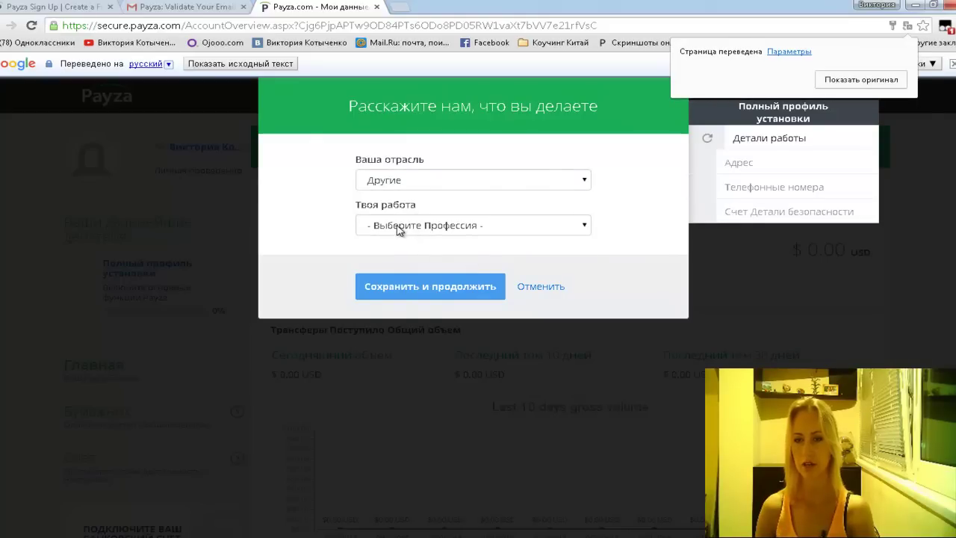
click(399, 230)
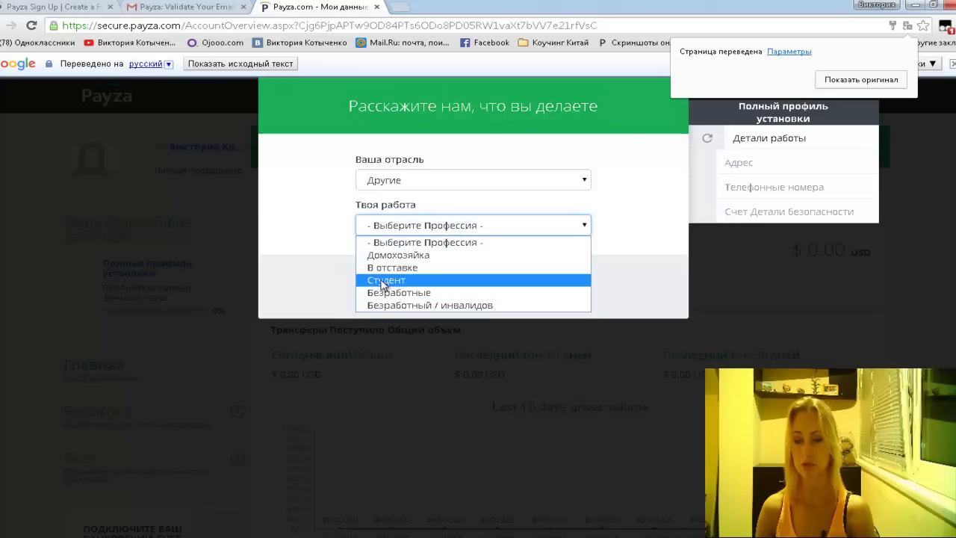
click(384, 281)
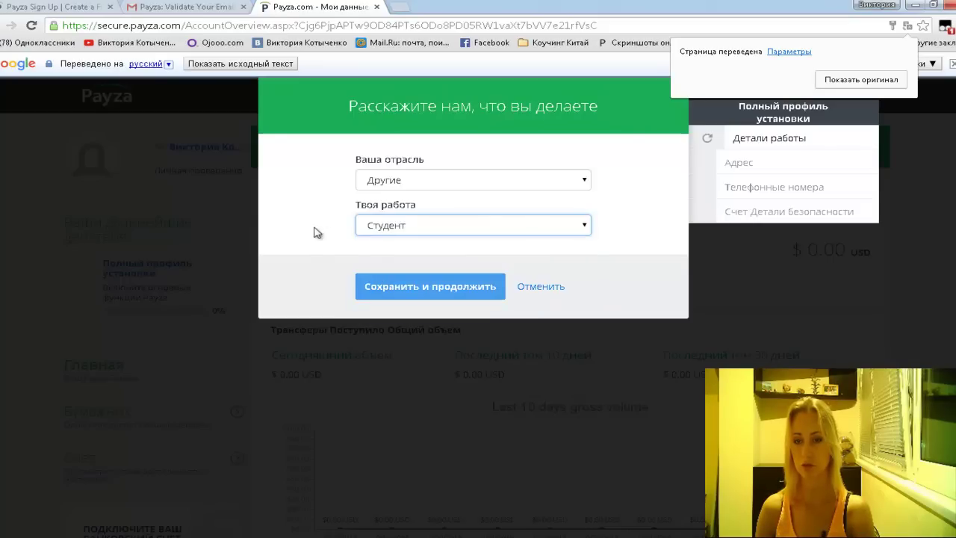
click(404, 290)
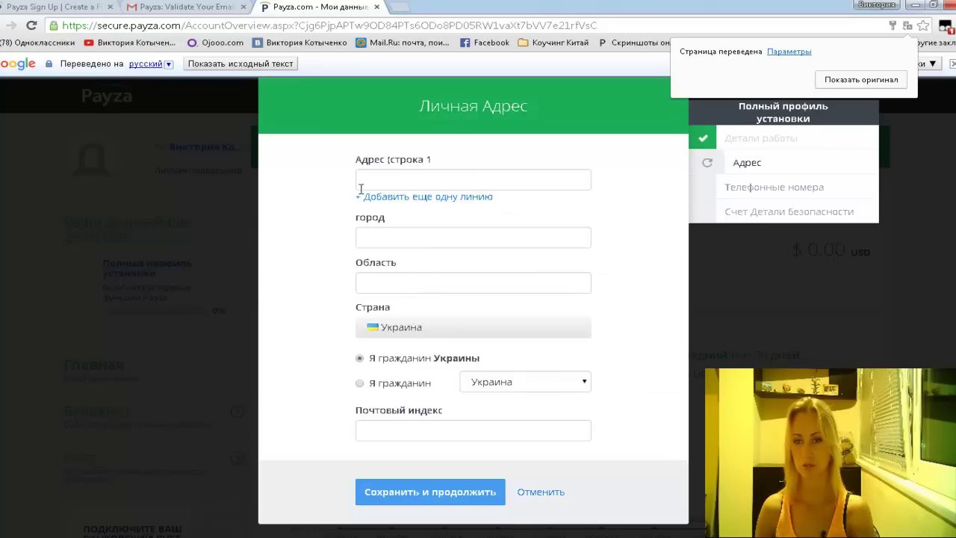
Step: Enter the home address using the city autofill, keep Ukrainian citizenship, and save the address
click(373, 181)
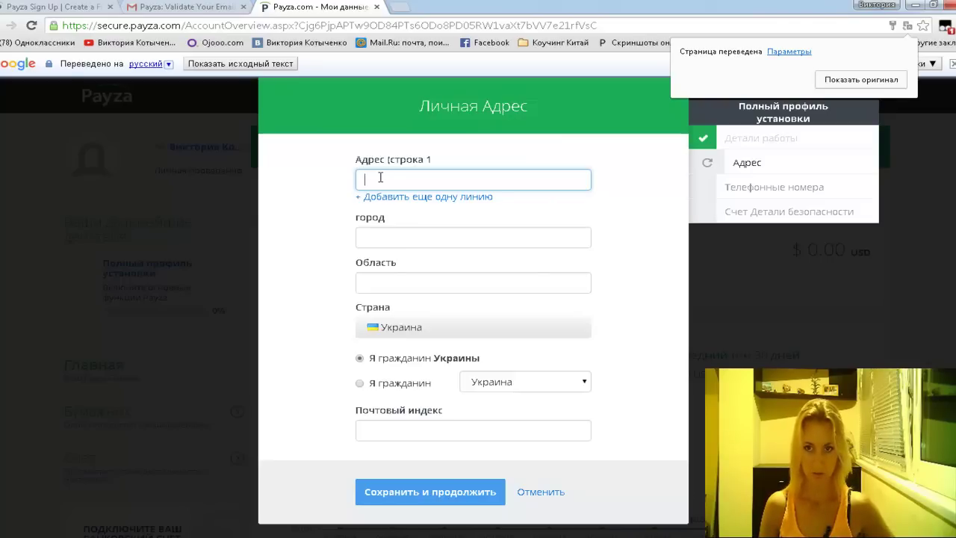
click(374, 242)
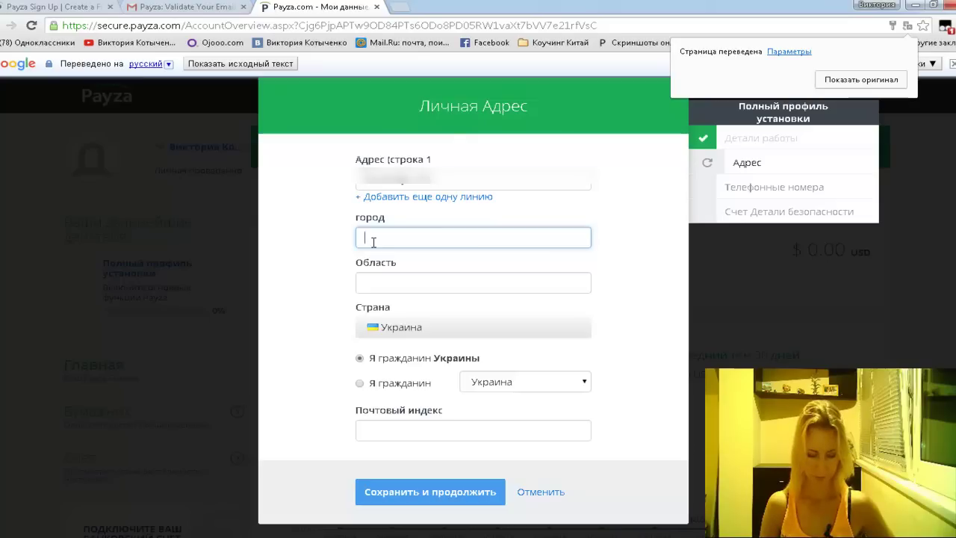
text(Cher)
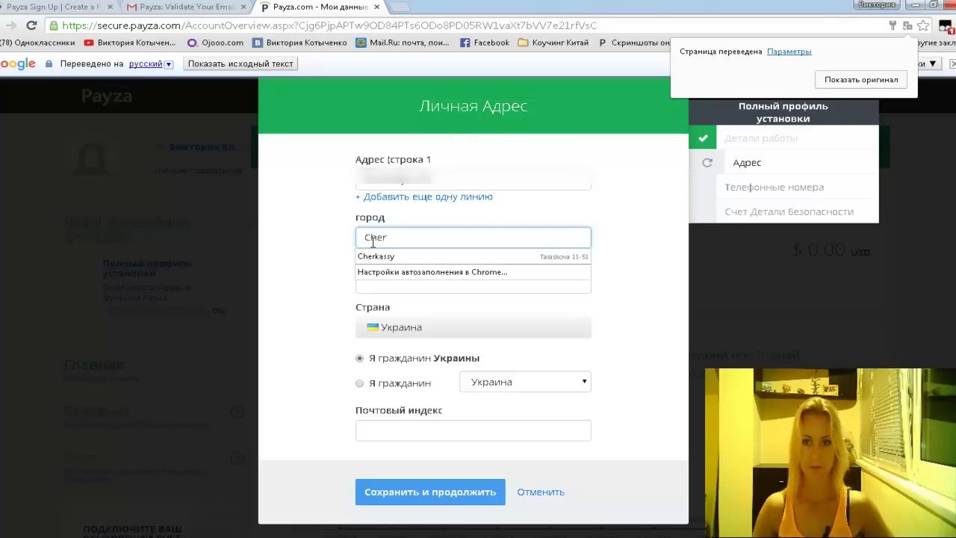
click(376, 256)
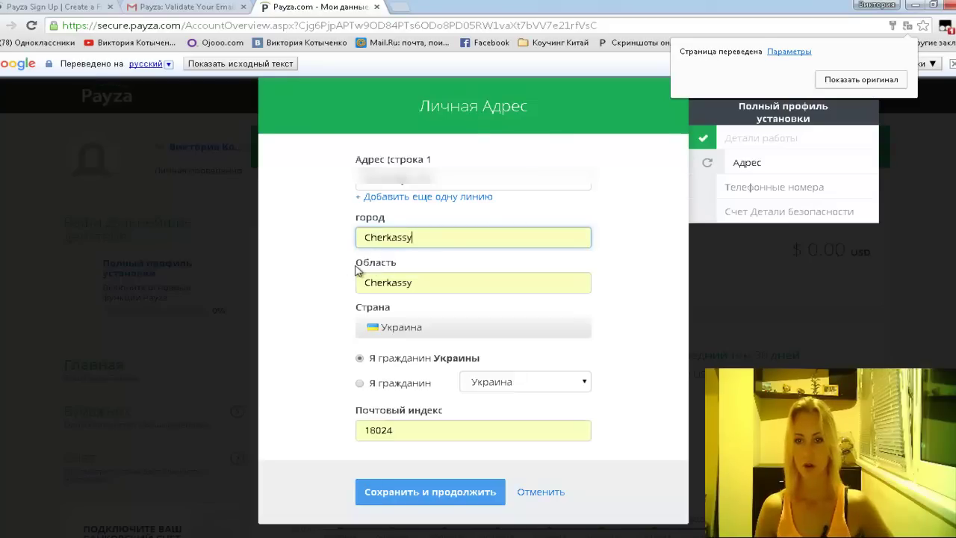
click(441, 283)
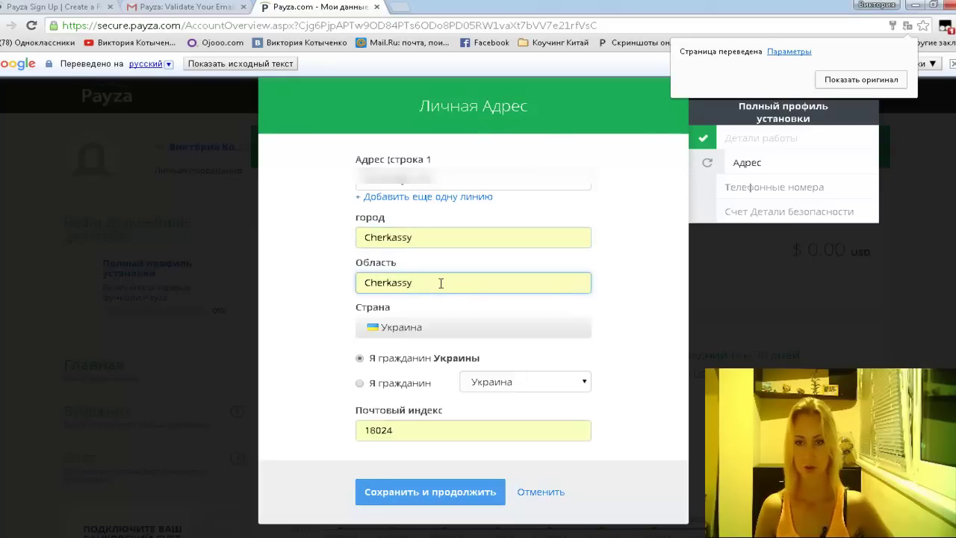
scroll(351, 300, down, 1)
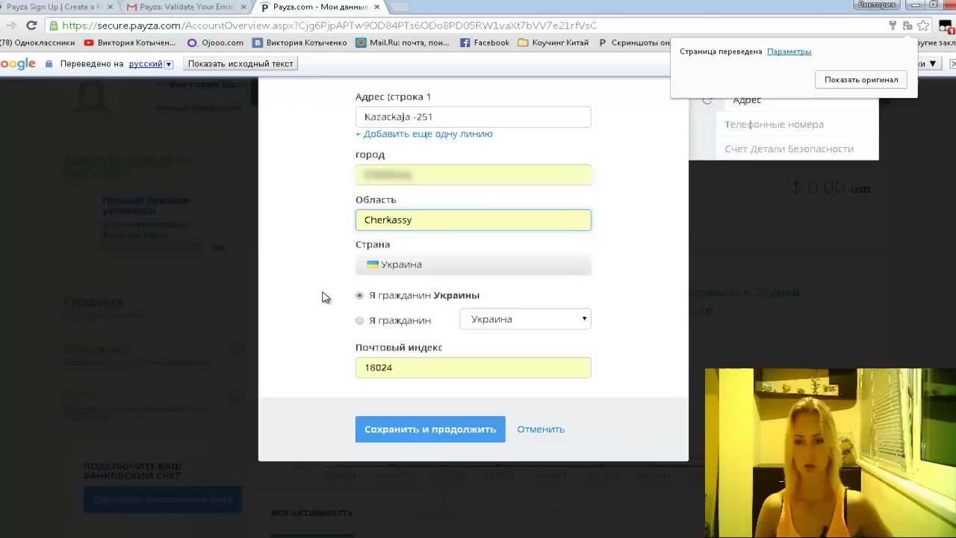
click(360, 321)
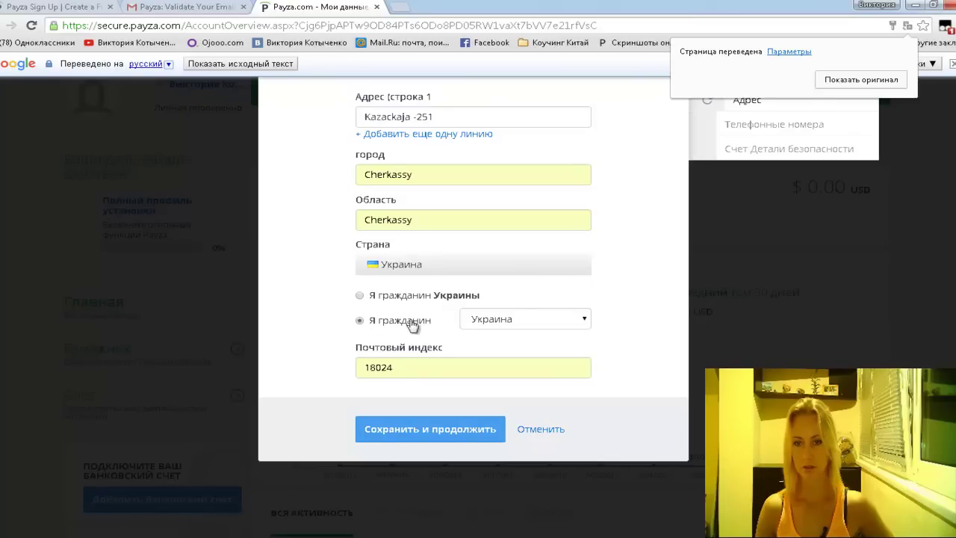
click(361, 297)
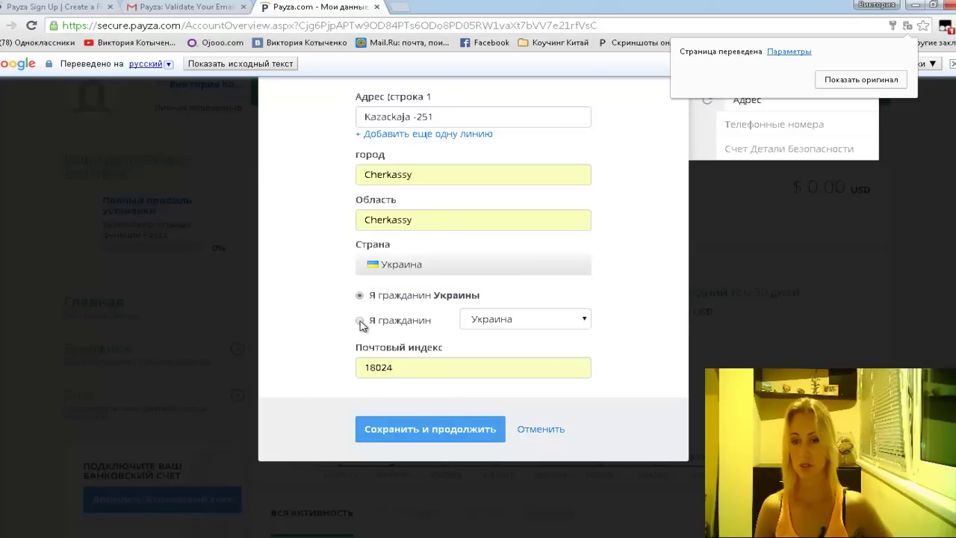
scroll(313, 322, down, 3)
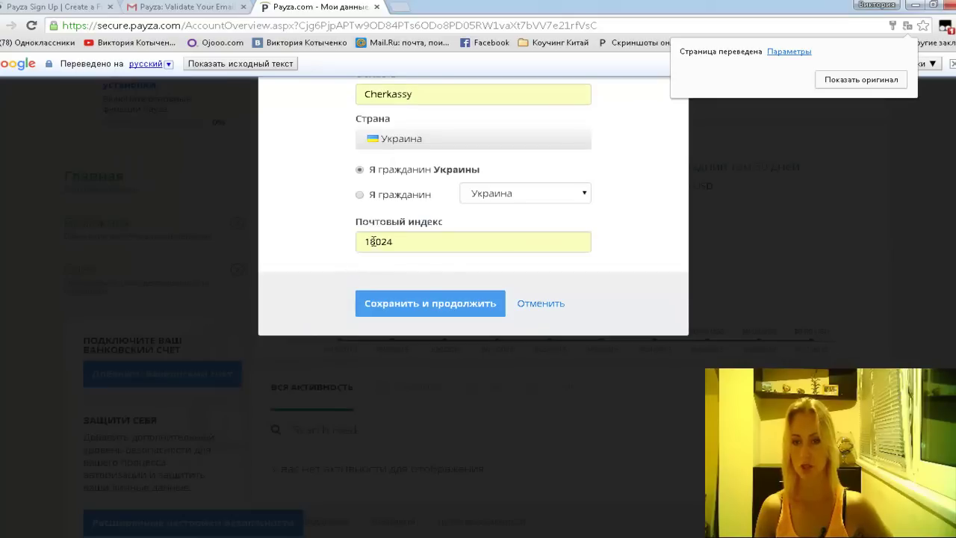
click(430, 306)
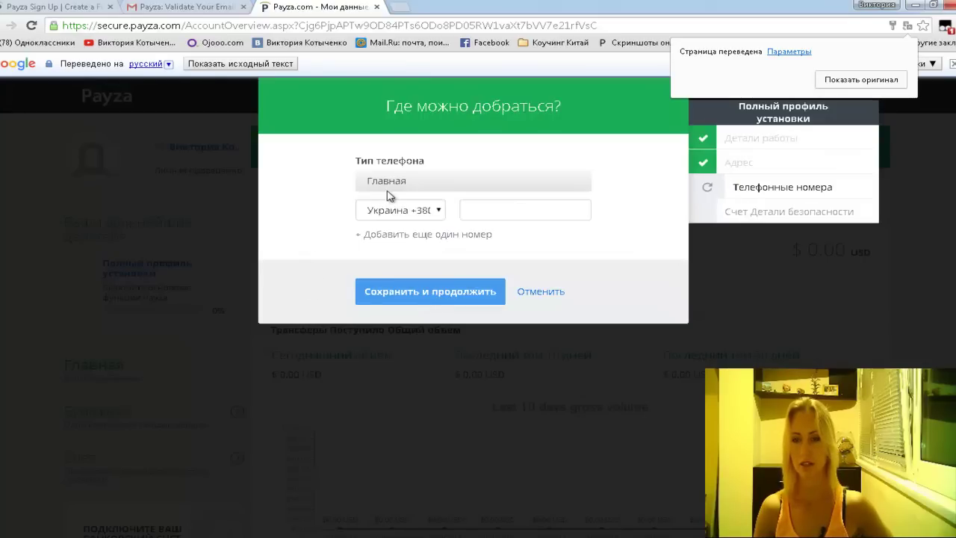
Step: Paste the Ukrainian phone number into the phone field and save it
click(485, 209)
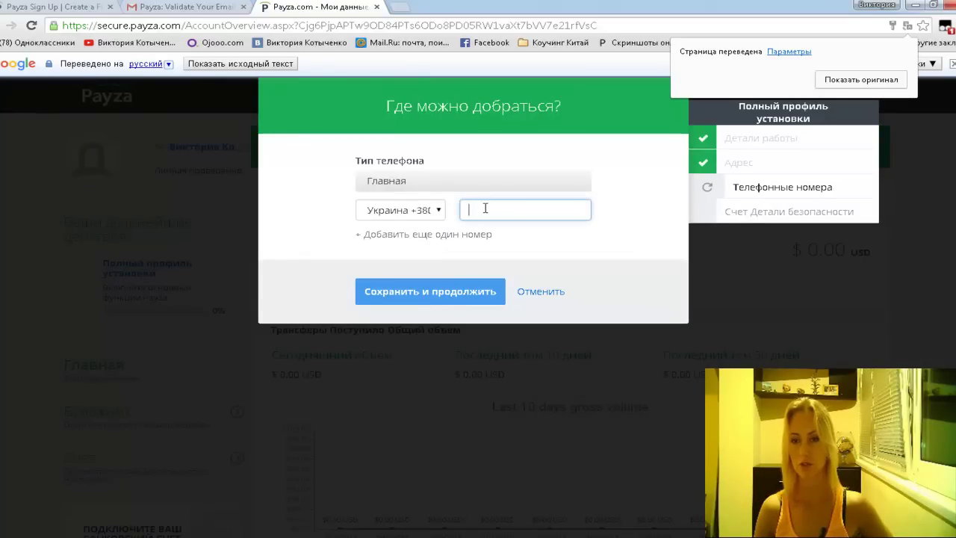
key(ctrl+v)
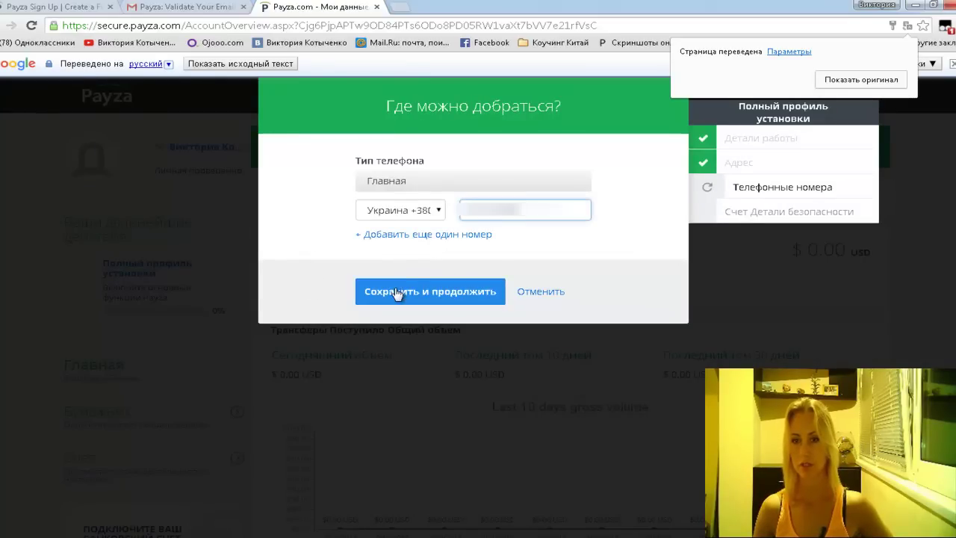
click(401, 297)
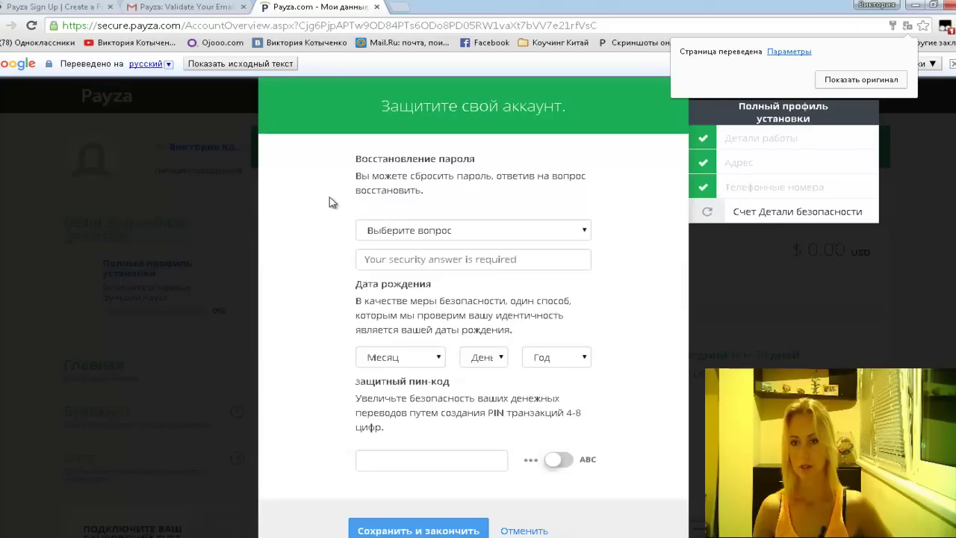
Step: Add a 'Тел' line with the phone number to the пейза Notepad notes
key(alt+Tab)
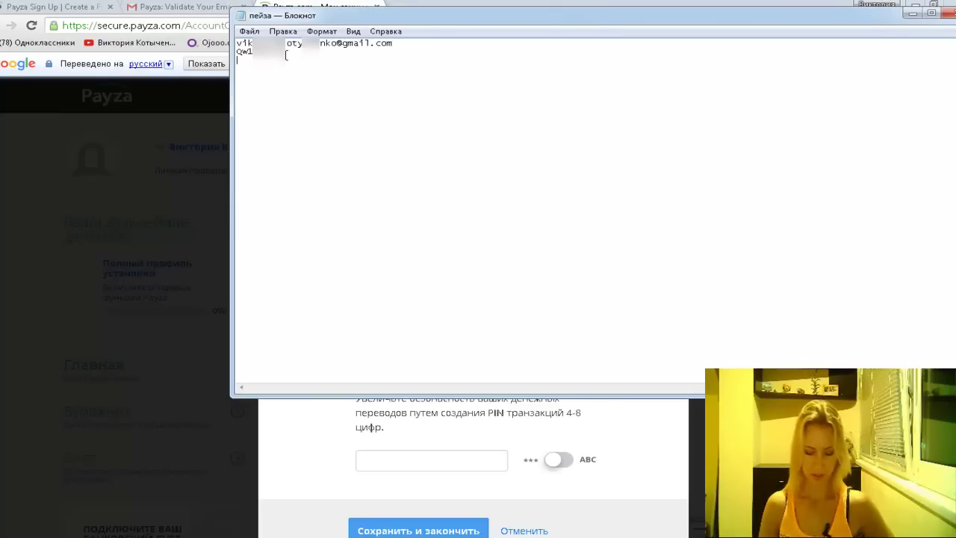
text(ел)
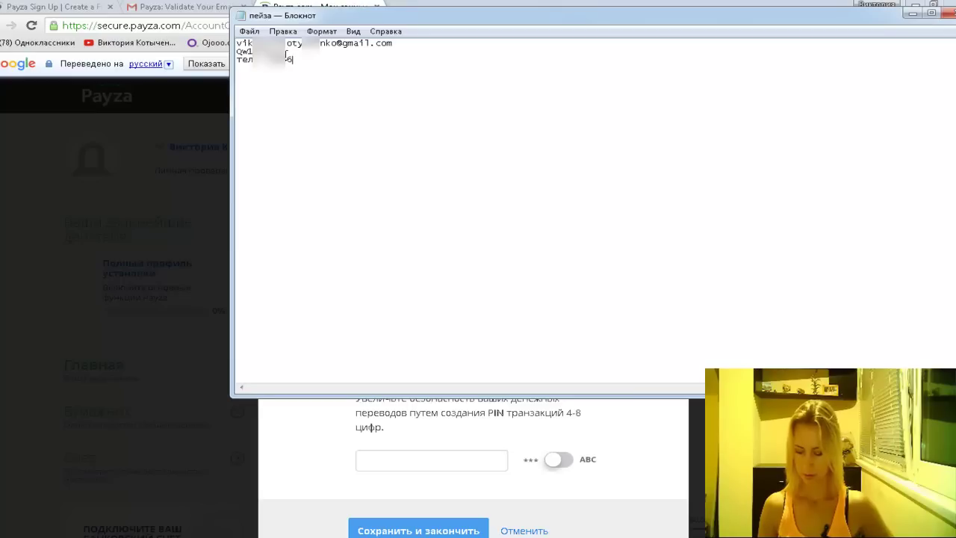
text(10002)
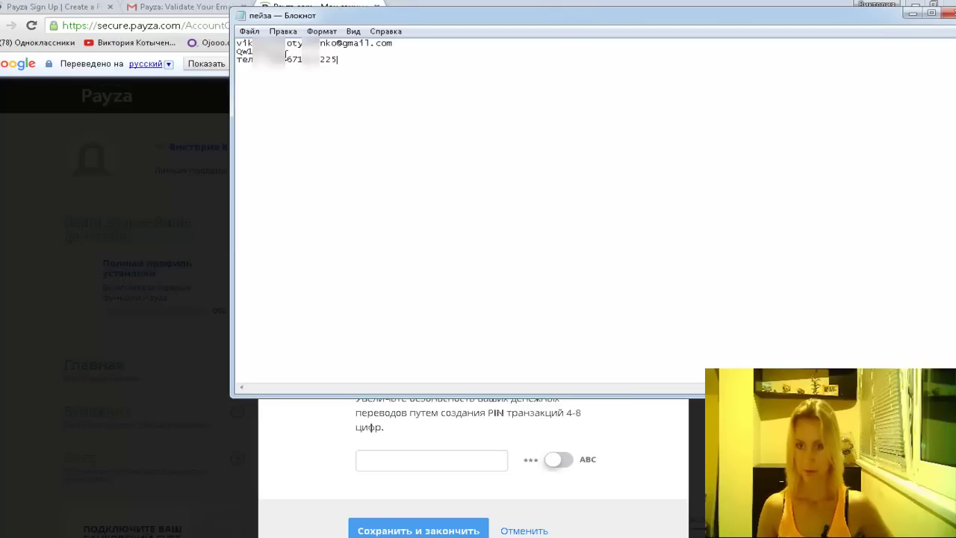
click(912, 13)
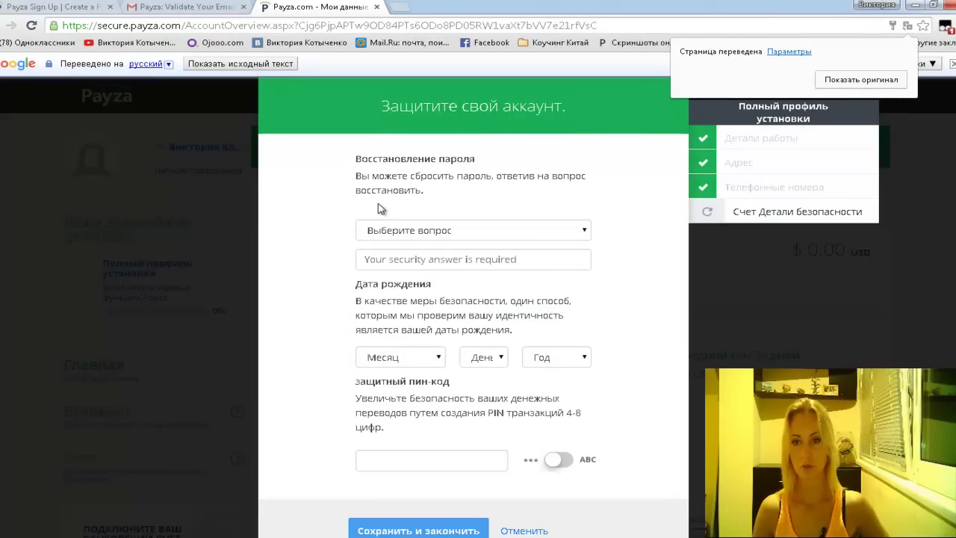
Step: Select 'Как звали твоего первого питомца?' as the password-recovery security question
click(581, 233)
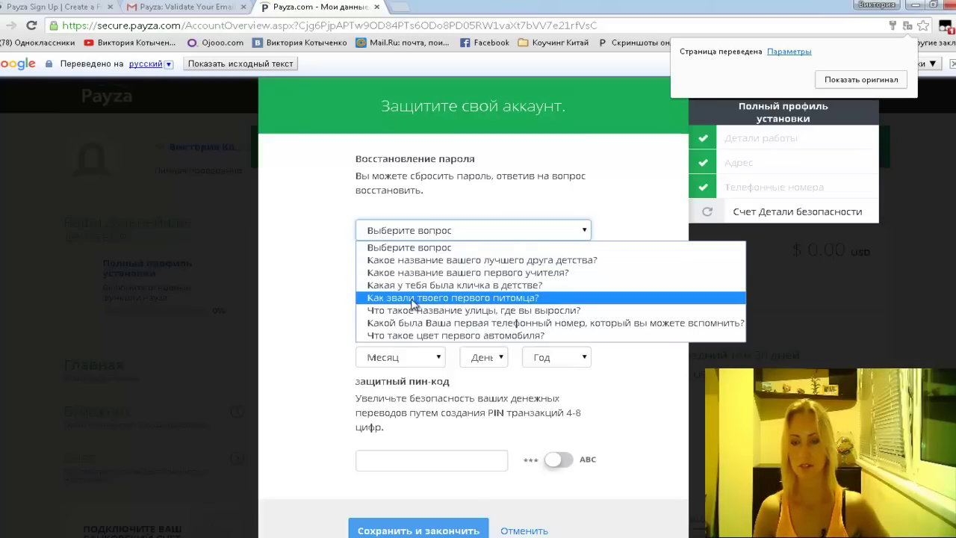
click(497, 298)
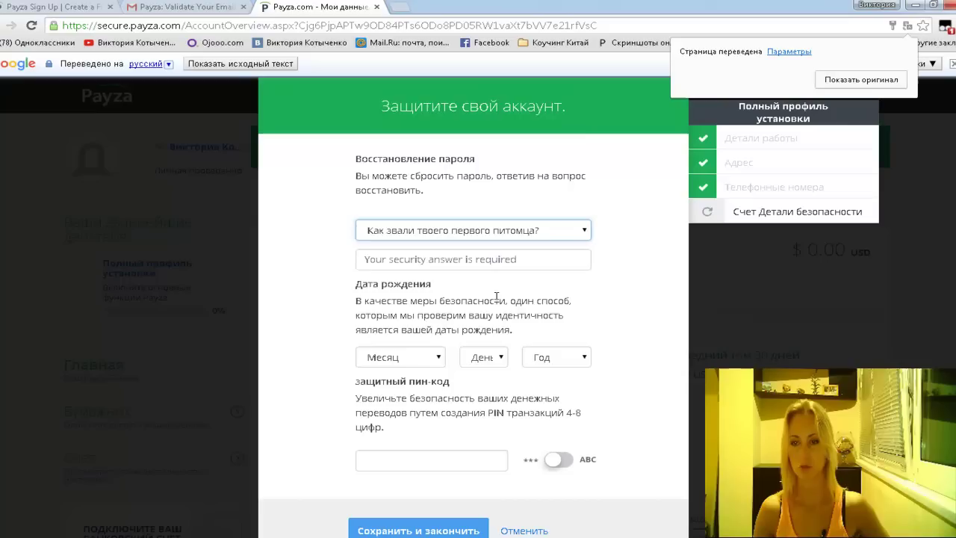
click(563, 230)
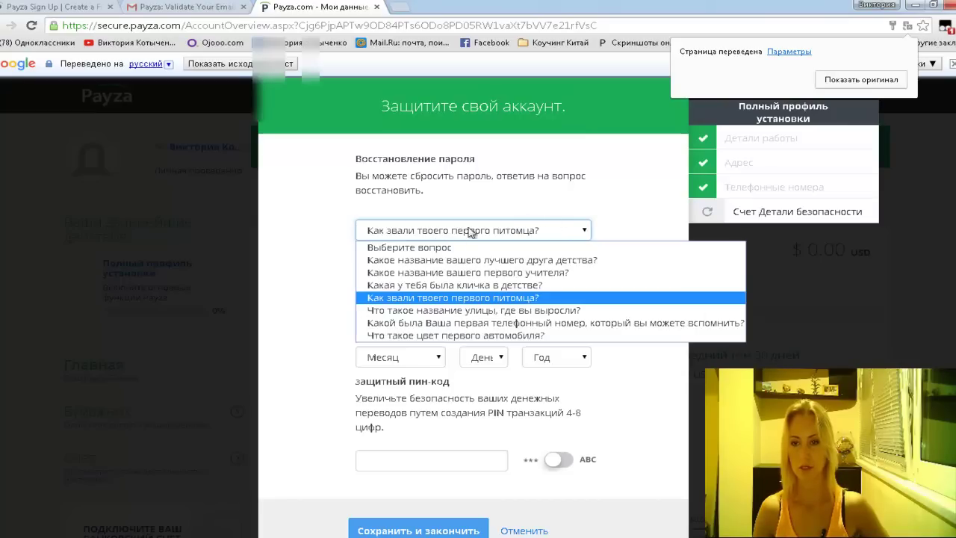
click(564, 230)
key(alt+Tab)
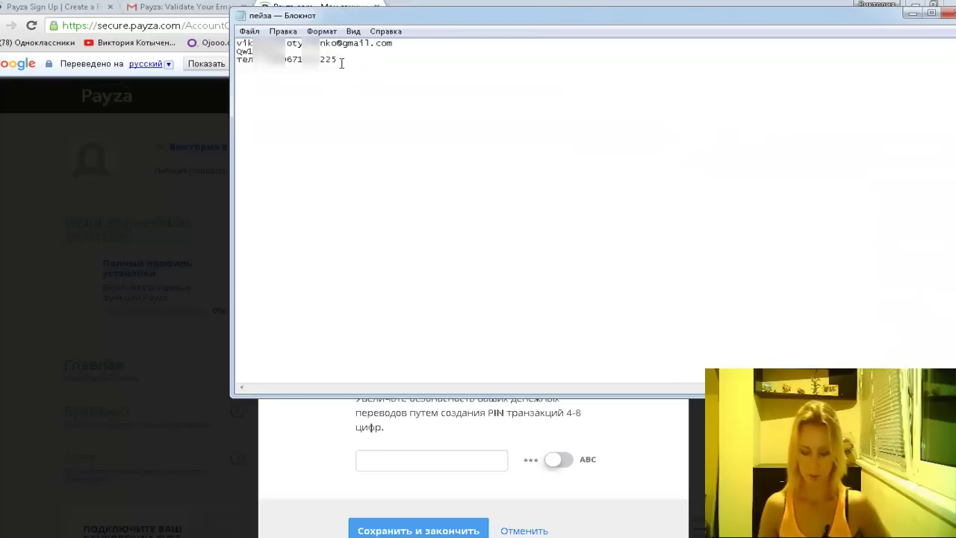
Step: Paste the first-pet security question into the notes and add an 'отв' answer line
key(ctrl+v)
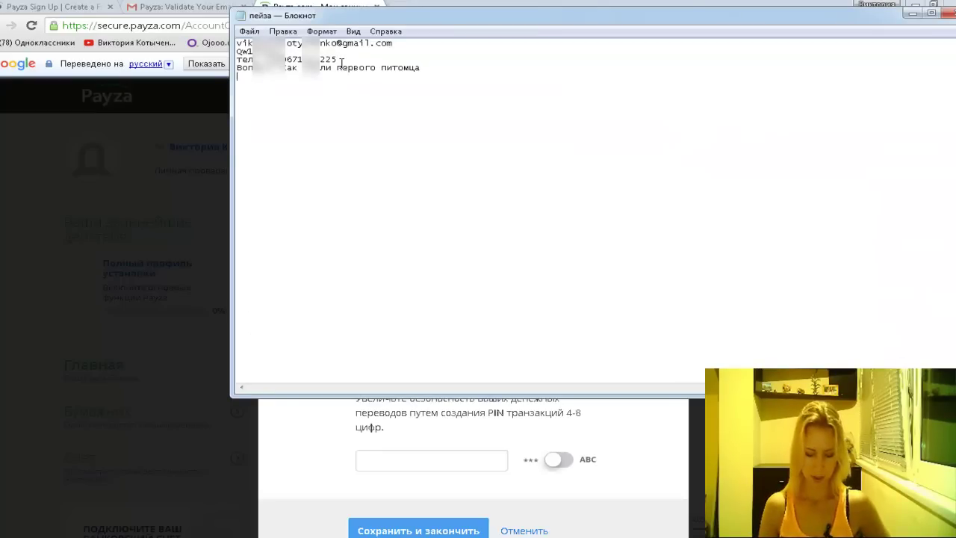
text(в)
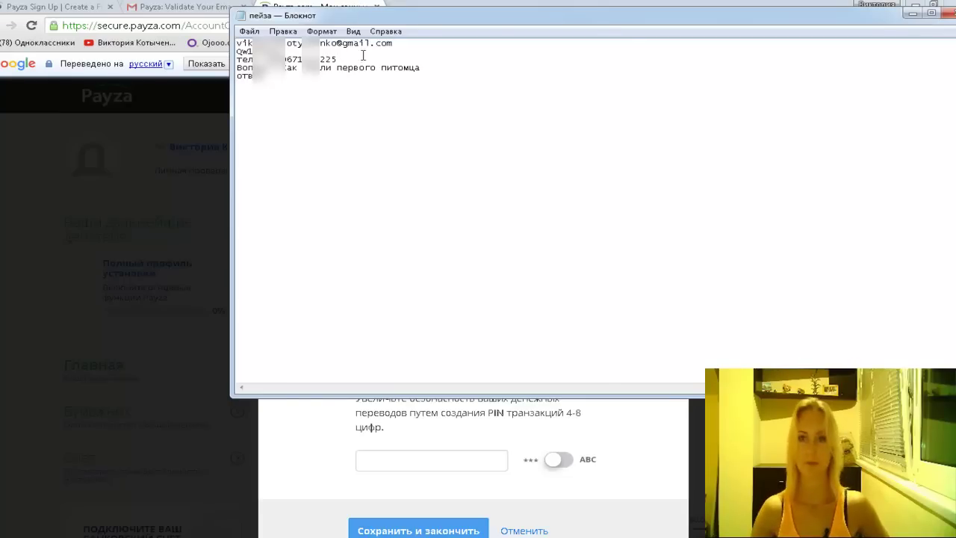
key(alt+Tab)
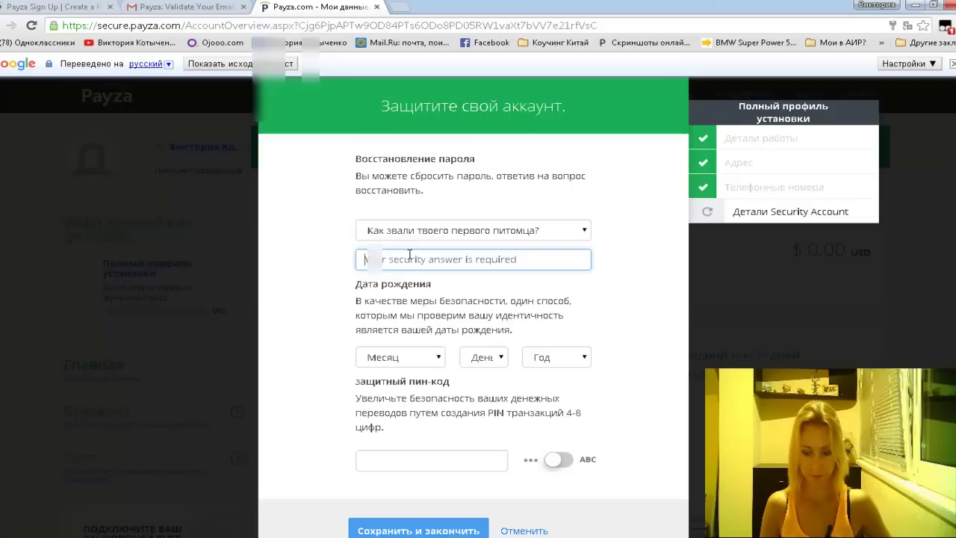
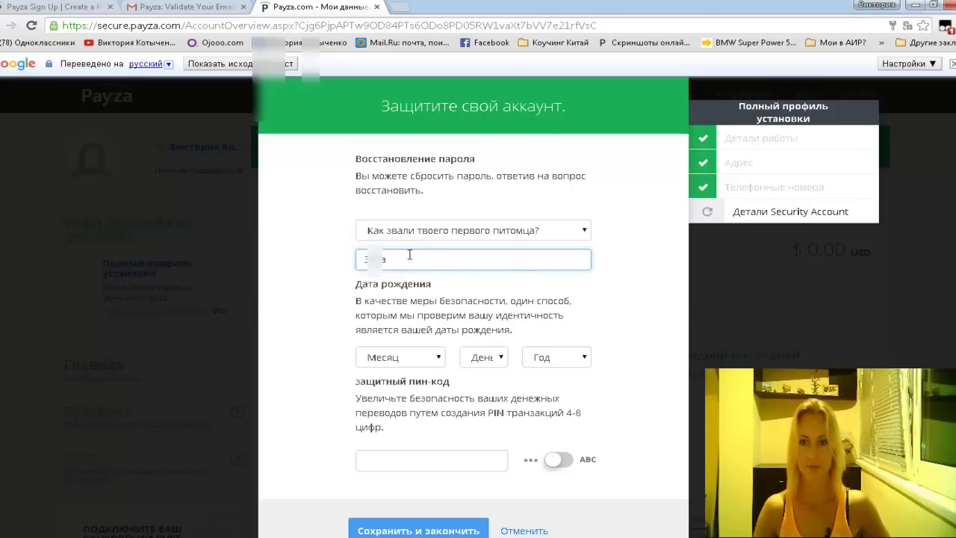
Step: Enter the first-pet security answer and copy it onto the notes' 'отв' line
double_click(386, 255)
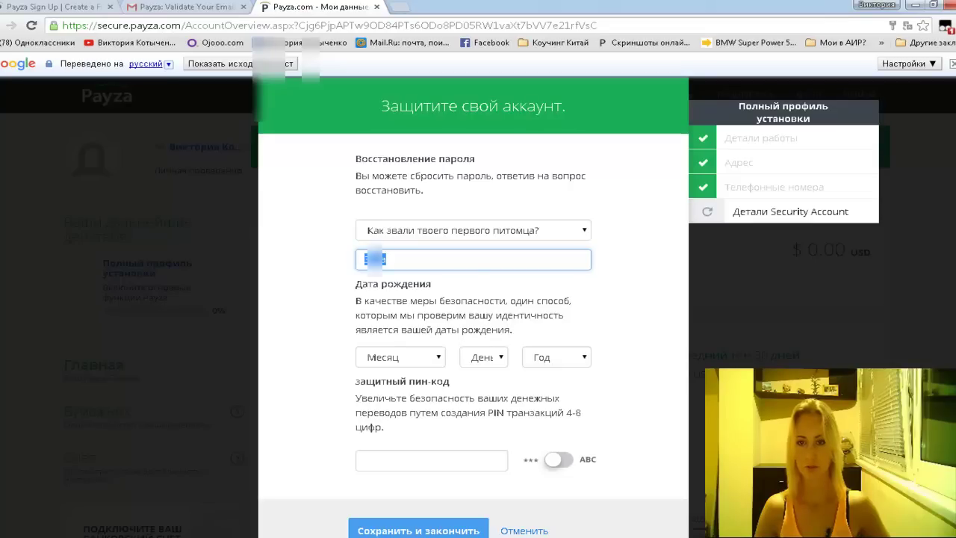
right_click(380, 258)
click(403, 314)
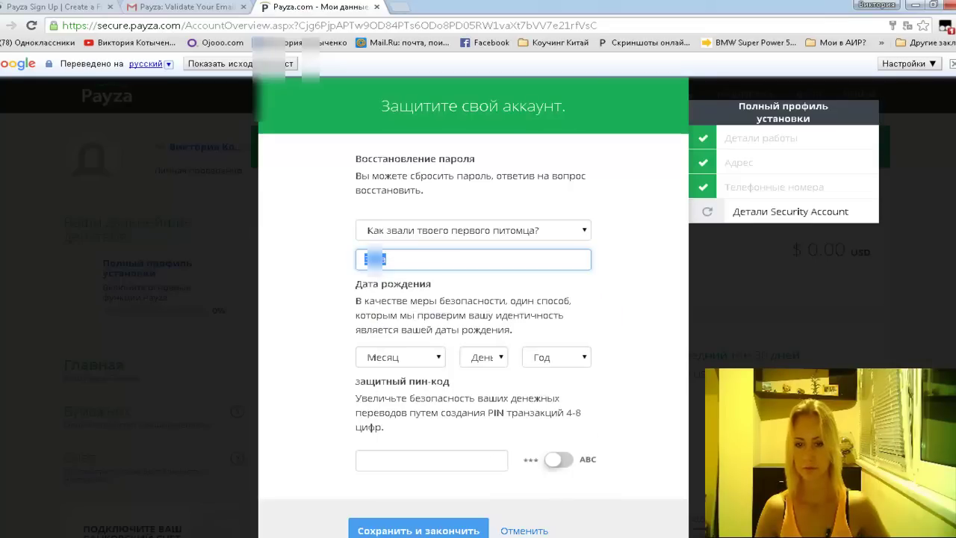
key(alt+Tab)
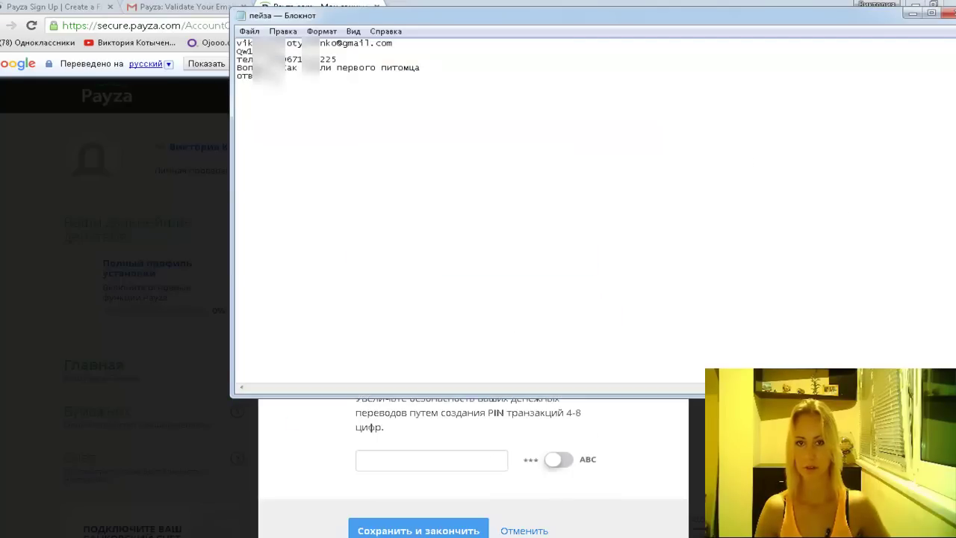
key(ctrl+v)
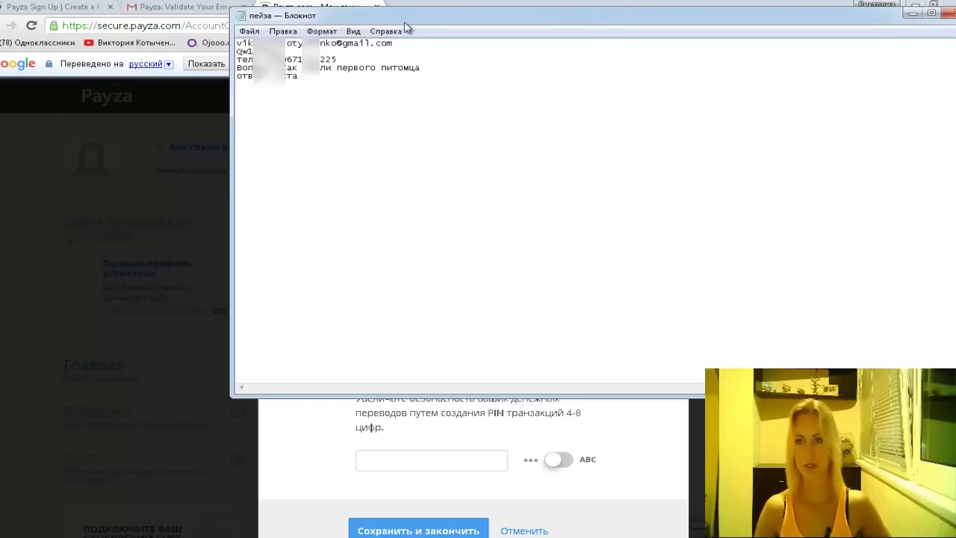
click(911, 19)
click(303, 268)
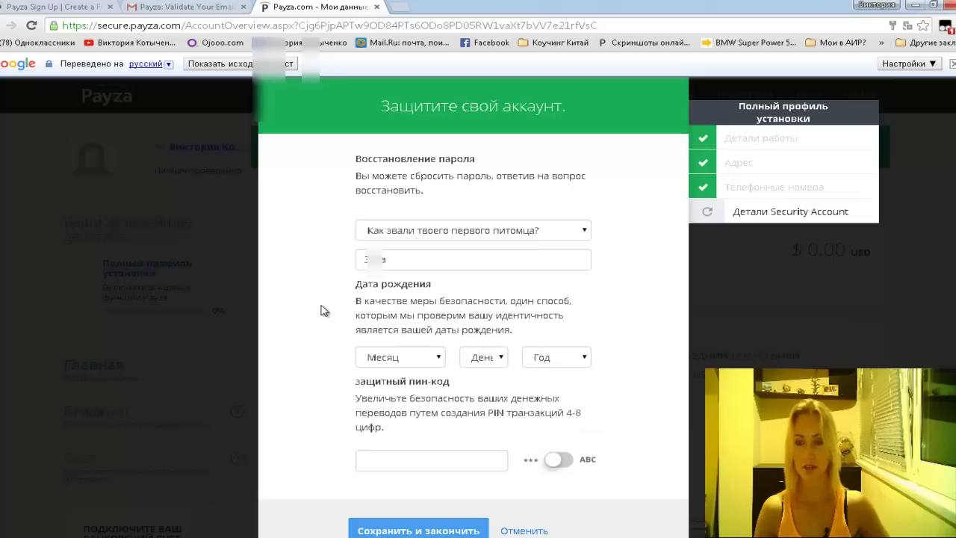
Step: Set the date of birth to сентябрь 10, 1980 in the Месяц, День and Год lists
click(439, 360)
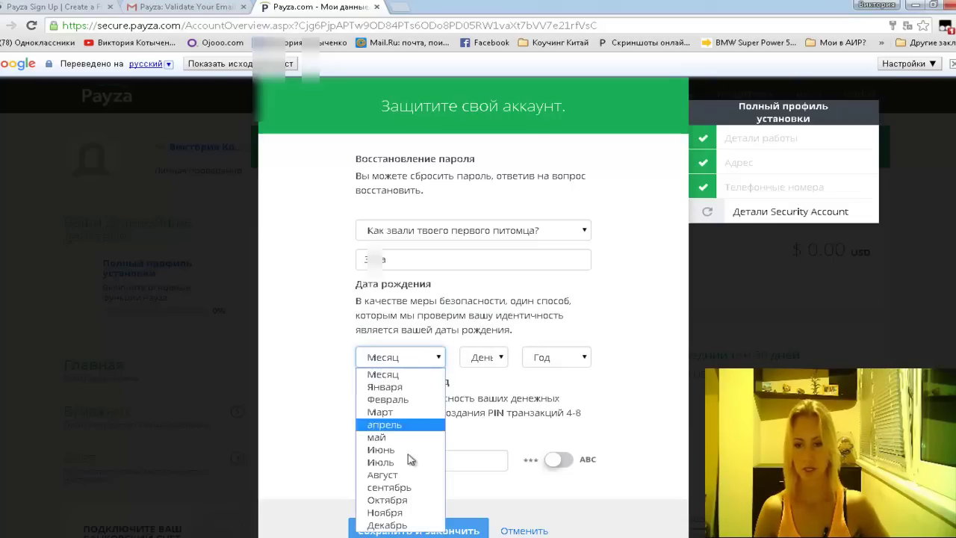
click(388, 487)
click(502, 359)
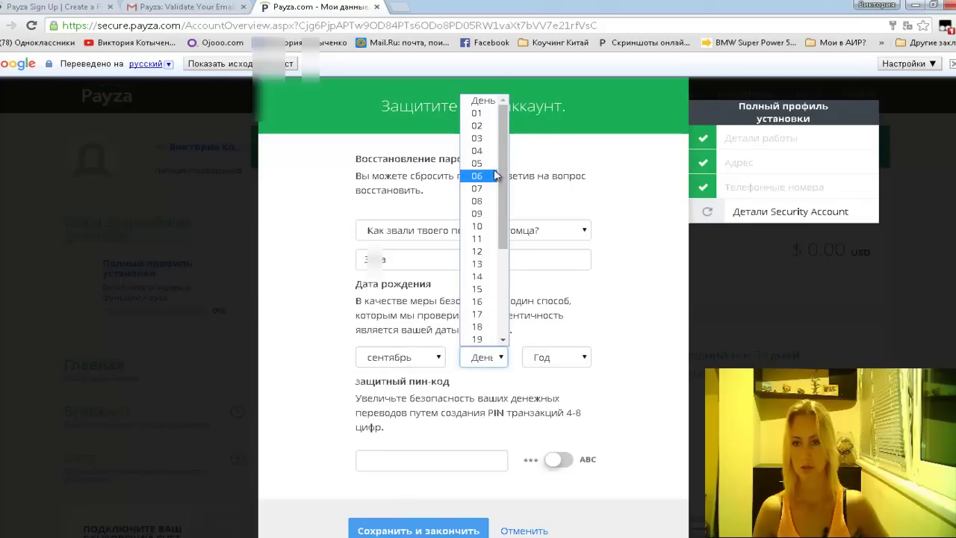
click(483, 226)
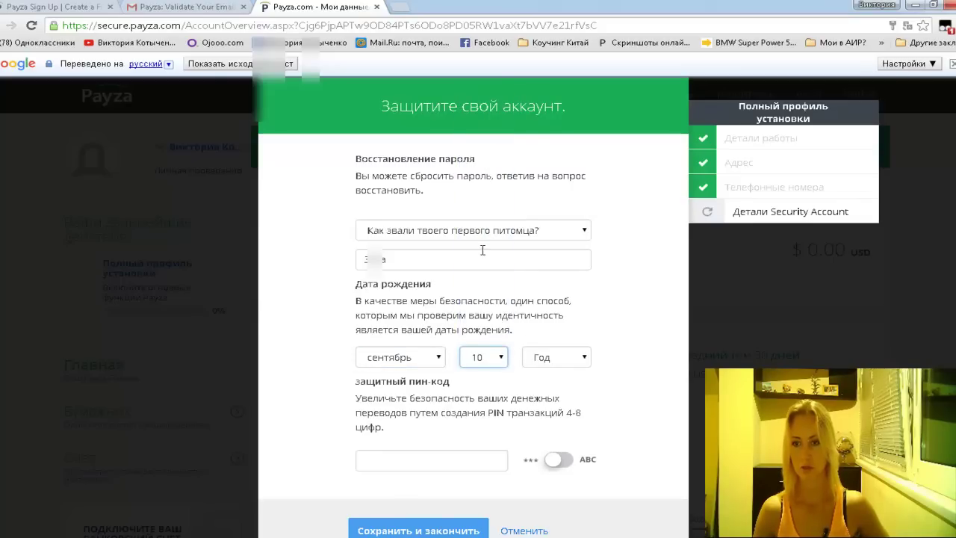
click(581, 359)
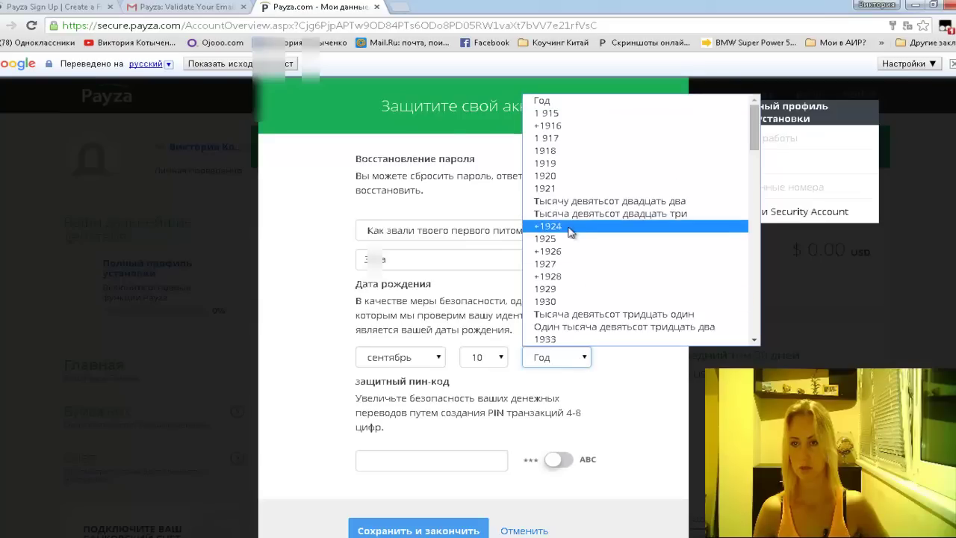
scroll(571, 215, down, 9)
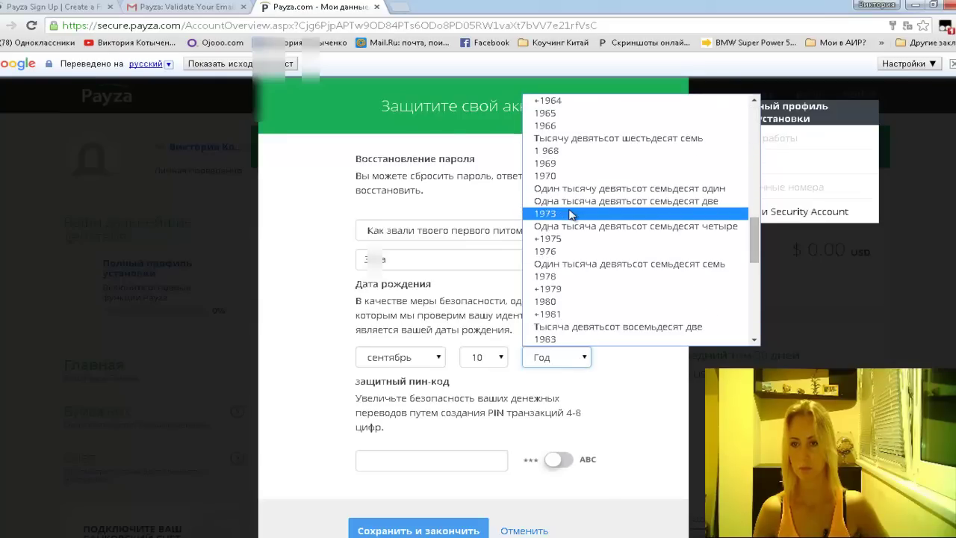
click(571, 301)
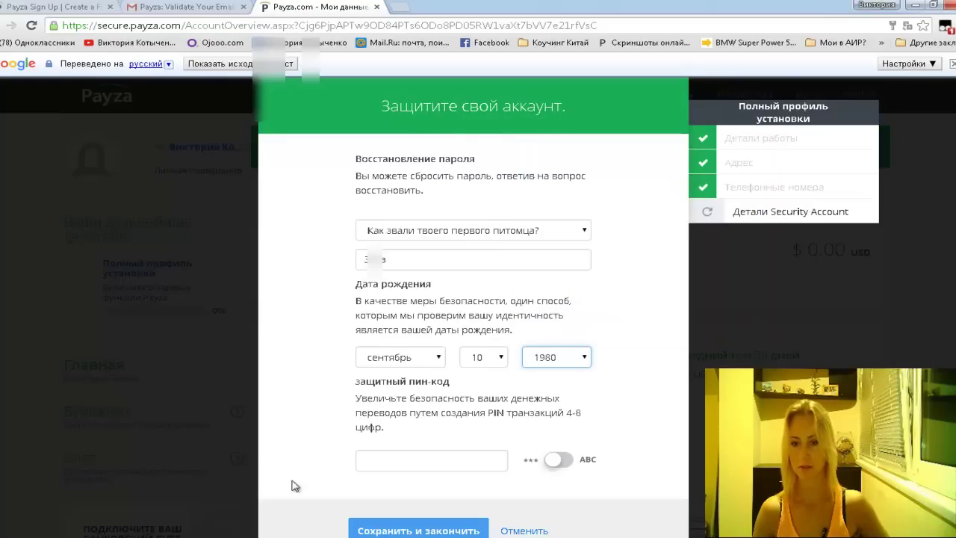
click(344, 537)
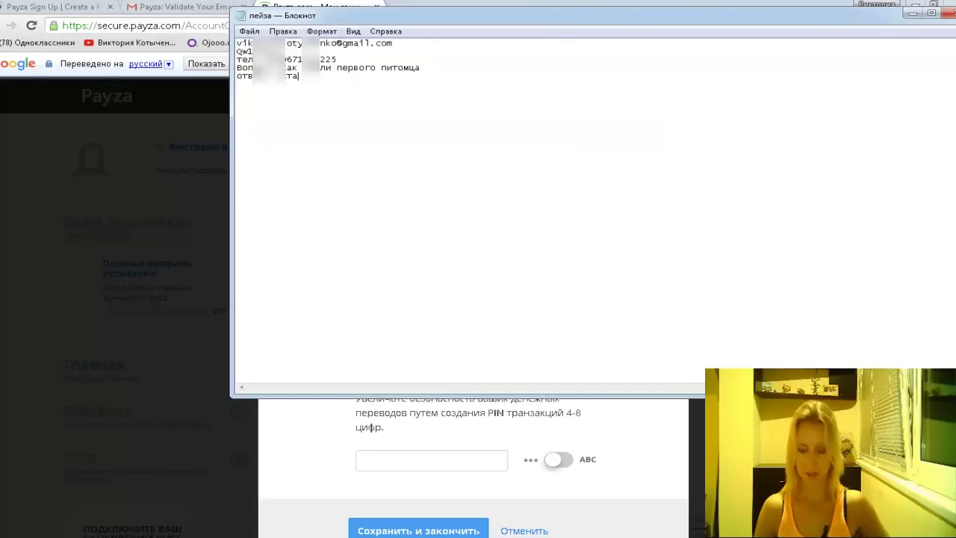
Step: Record a 'Дата рождения' line with the birth date in the пейза notes
text(а 1980ия05,1)
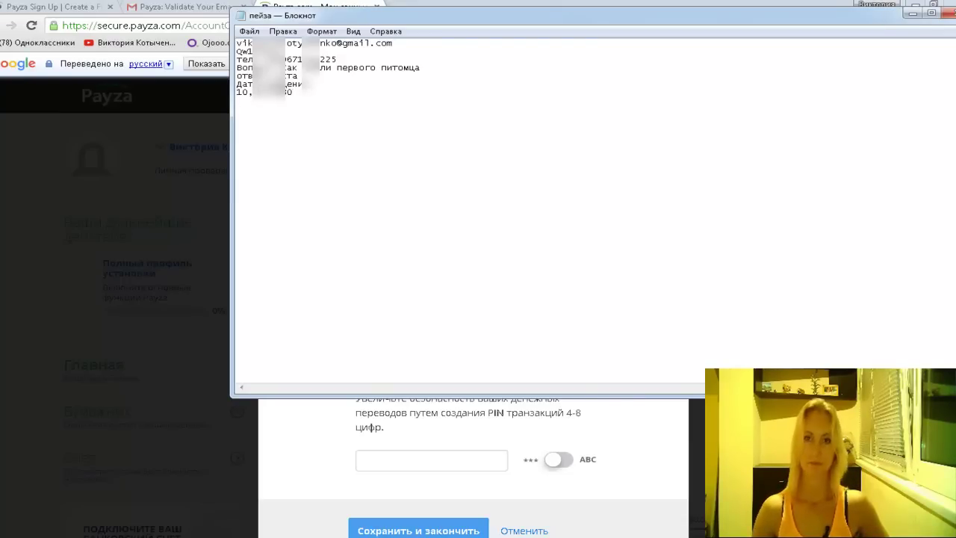
key(alt+Tab)
scroll(309, 351, down, 1)
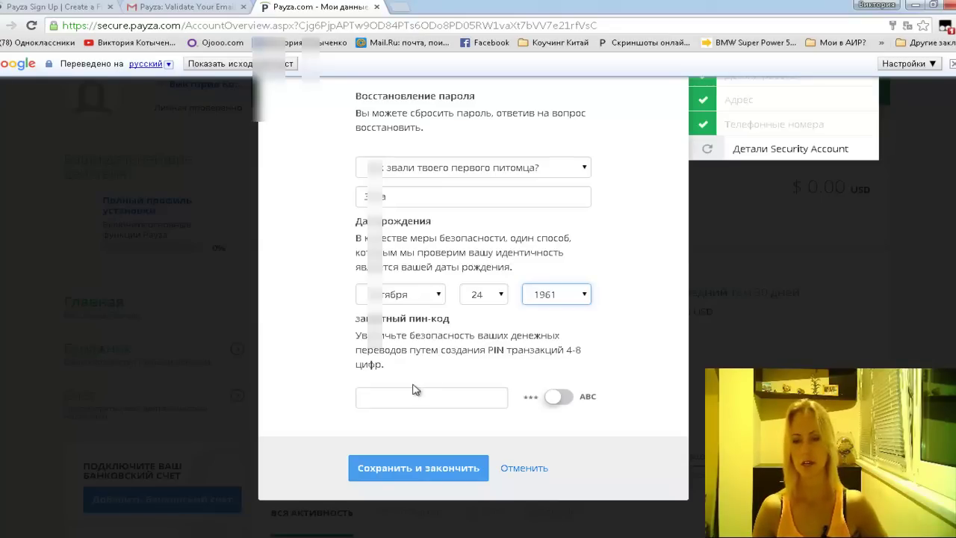
Step: Enter the six-digit transaction PIN, checking it against the saved account notes
click(377, 399)
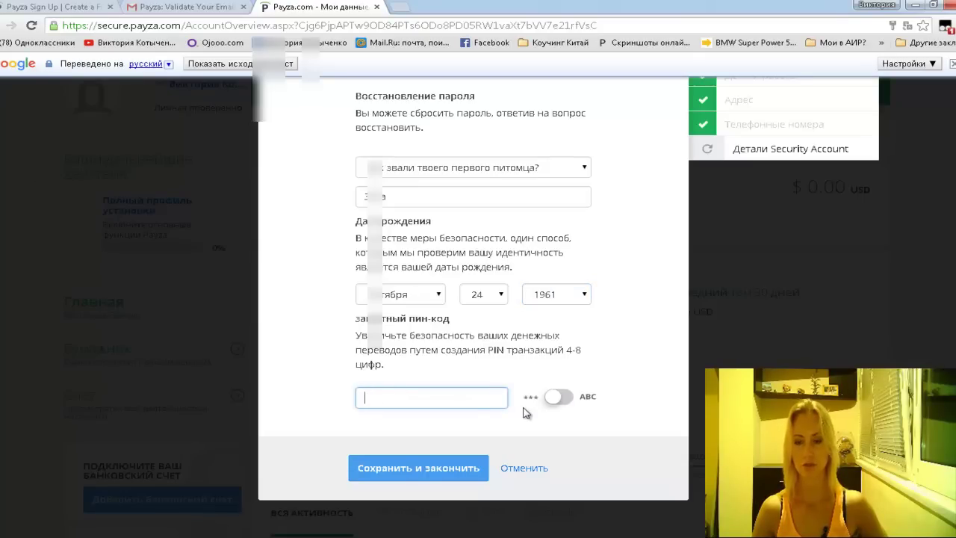
click(569, 400)
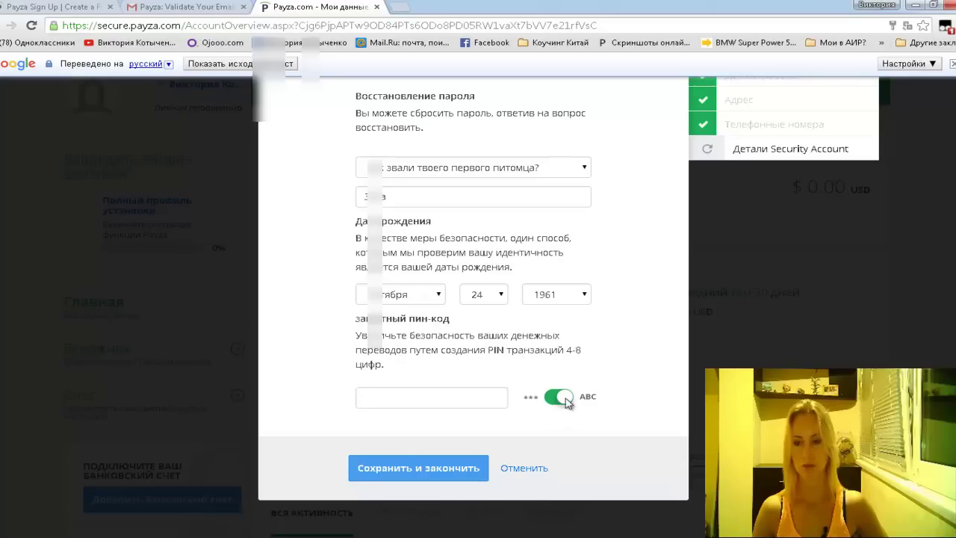
click(396, 396)
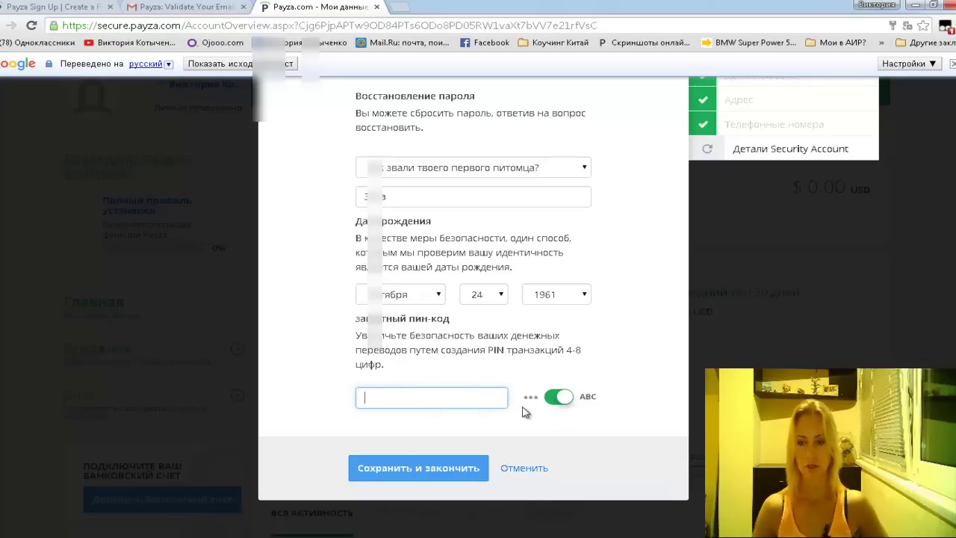
click(554, 397)
click(369, 394)
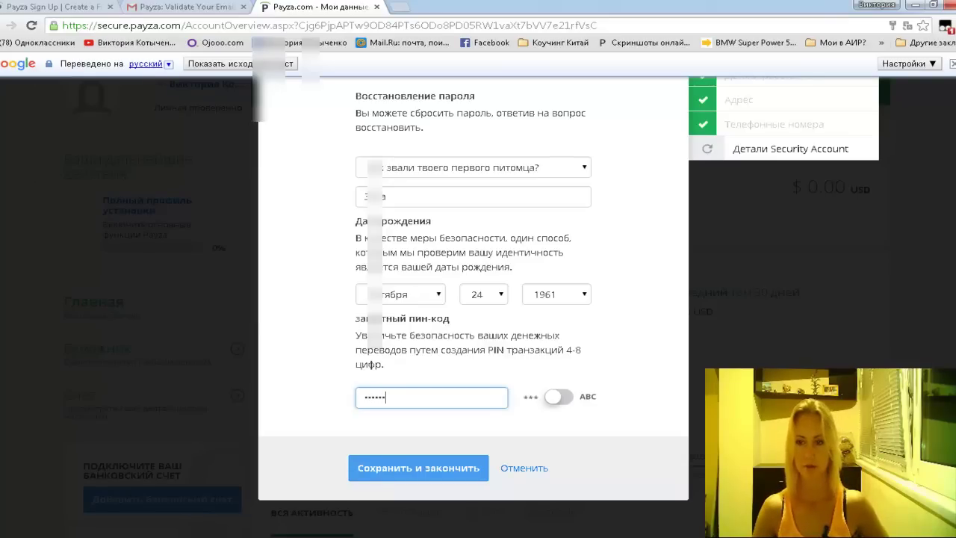
key(alt+Tab)
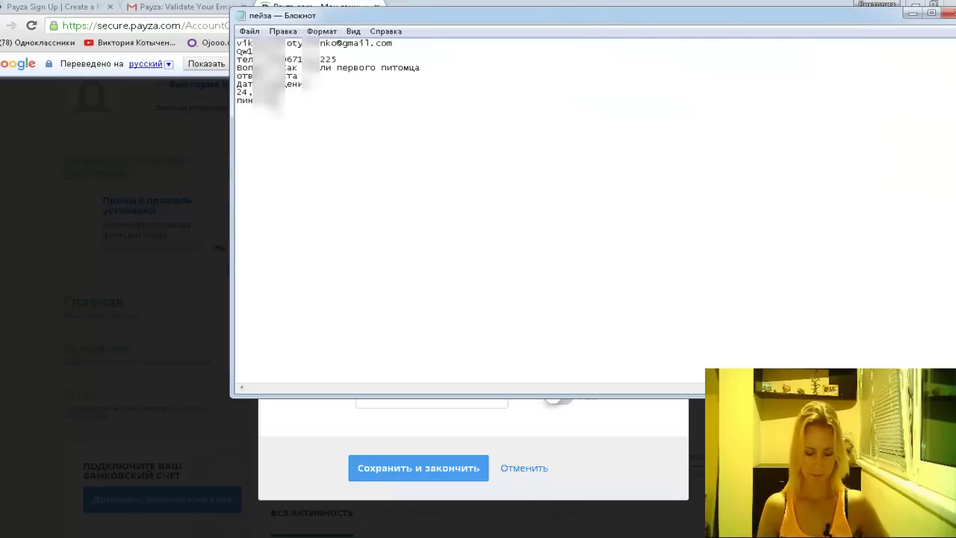
click(912, 13)
click(334, 337)
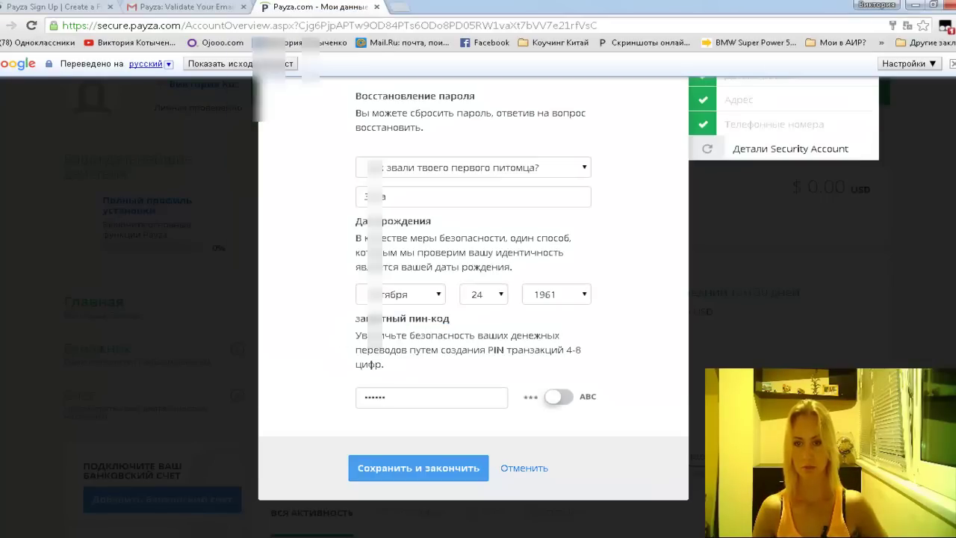
key(alt+Tab)
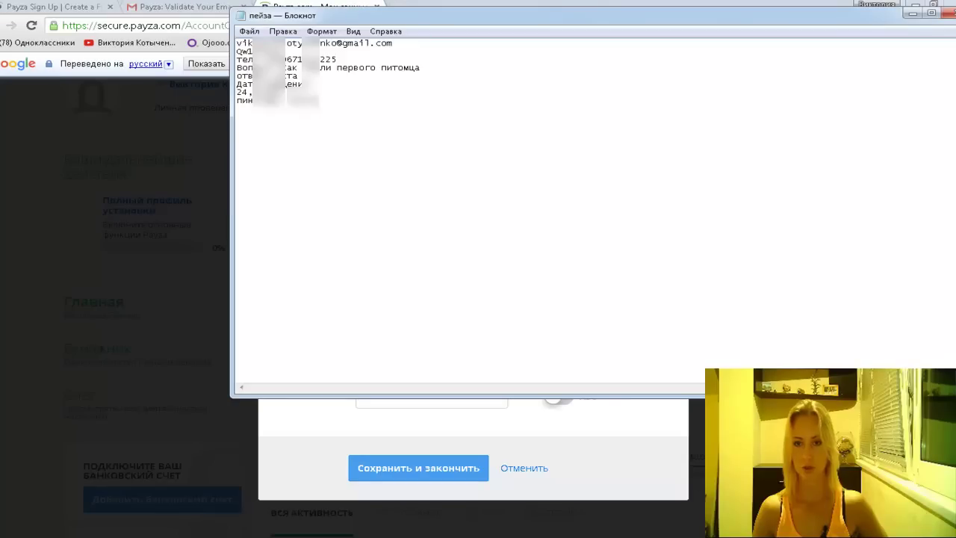
key(alt+Tab)
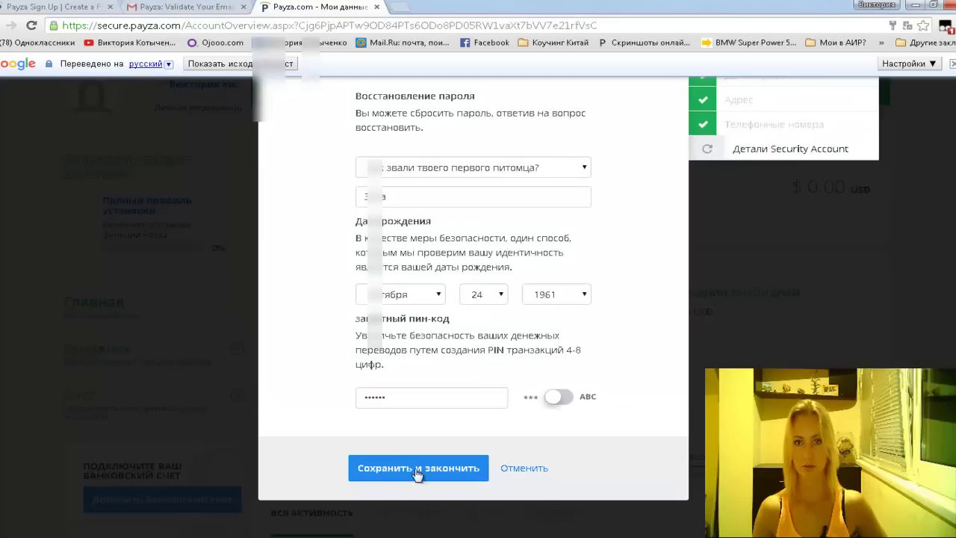
Step: Save the security details with Сохранить и закончить and dismiss the success message
click(419, 470)
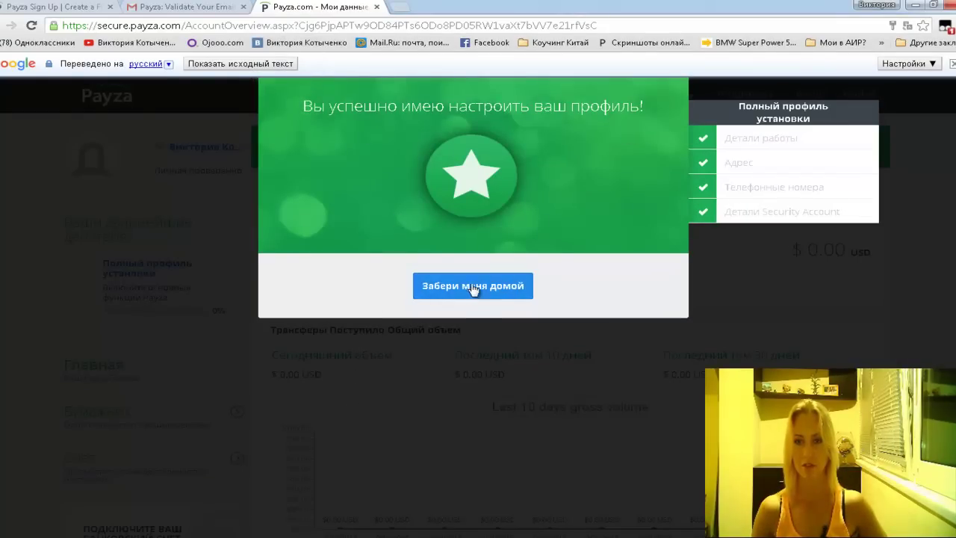
click(464, 282)
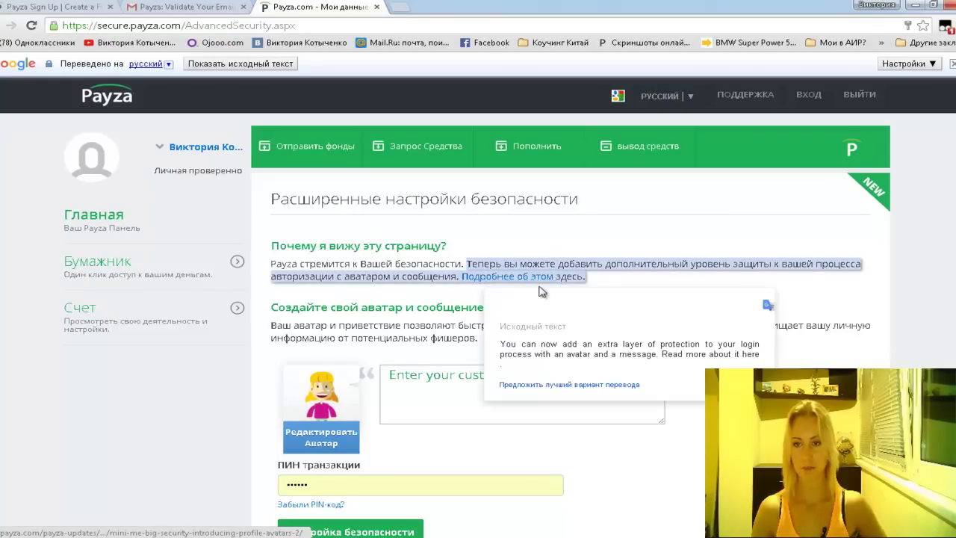
scroll(709, 283, down, 1)
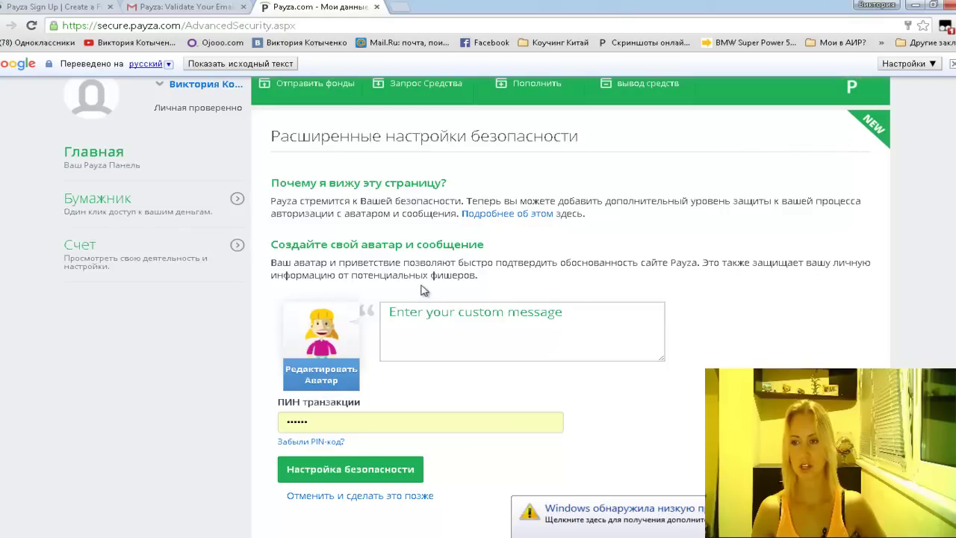
scroll(744, 293, down, 2)
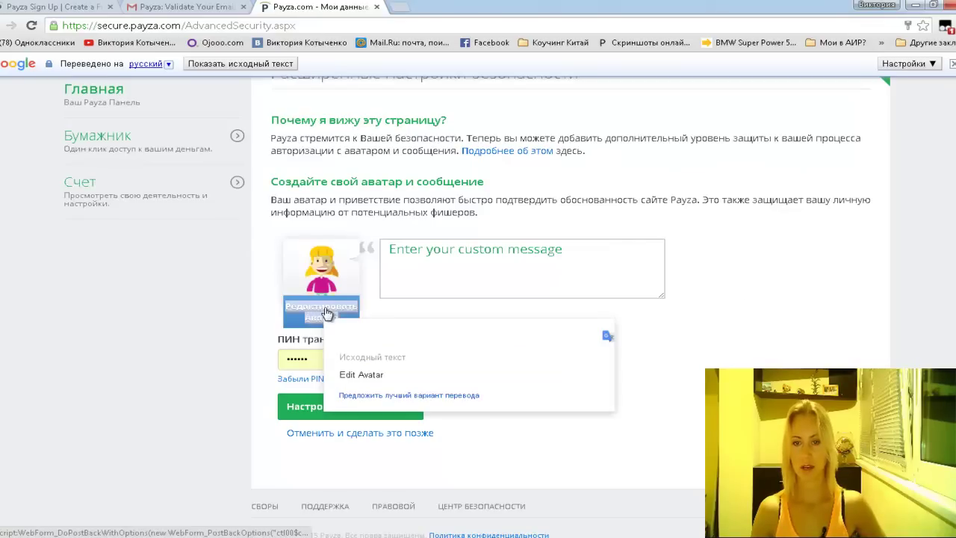
scroll(255, 257, down, 1)
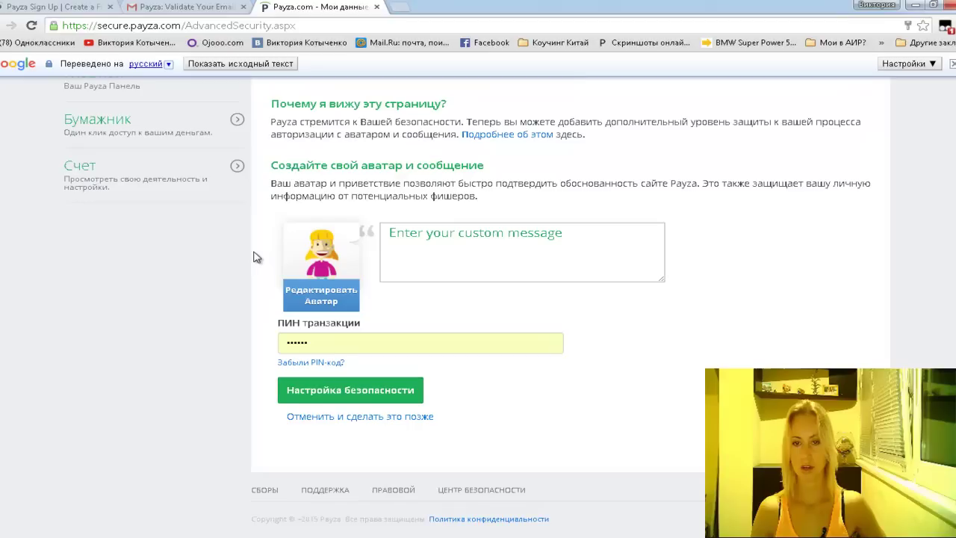
Step: Step through the avatar's Глава, Тело and Ноги options and save the blonde girl avatar
click(302, 297)
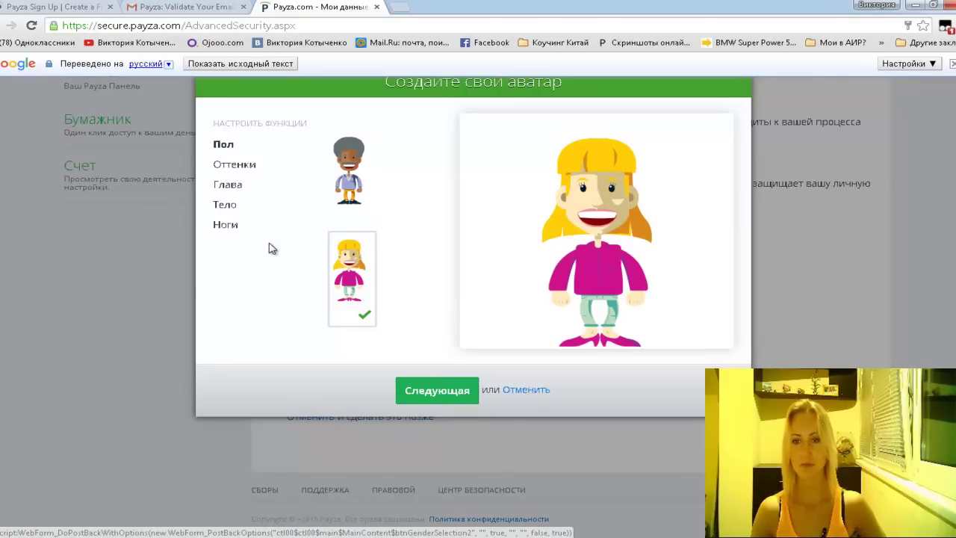
right_click(429, 154)
click(424, 150)
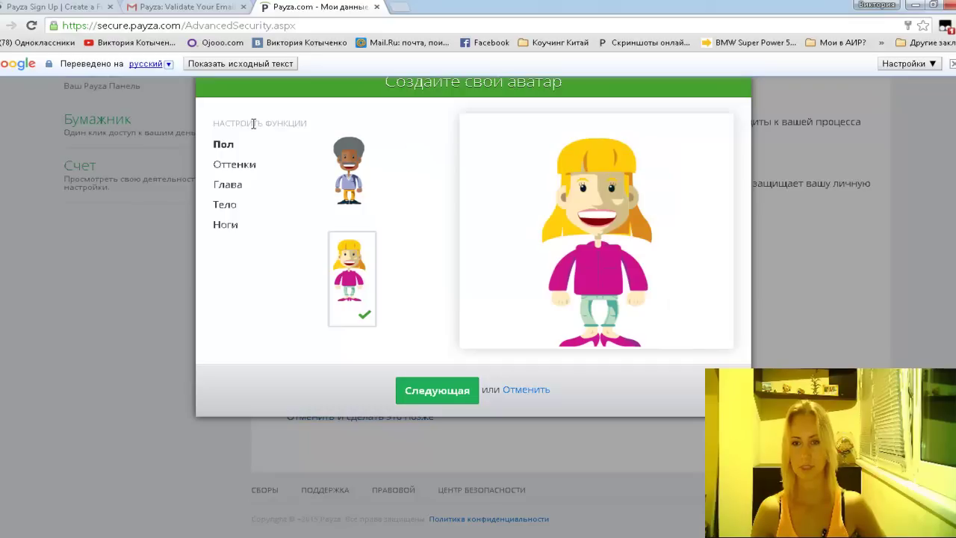
click(224, 187)
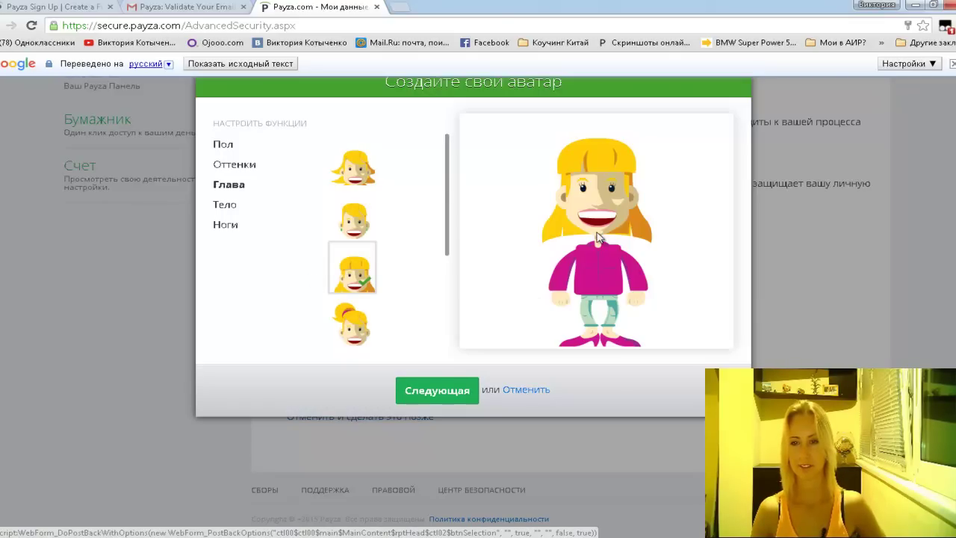
click(438, 397)
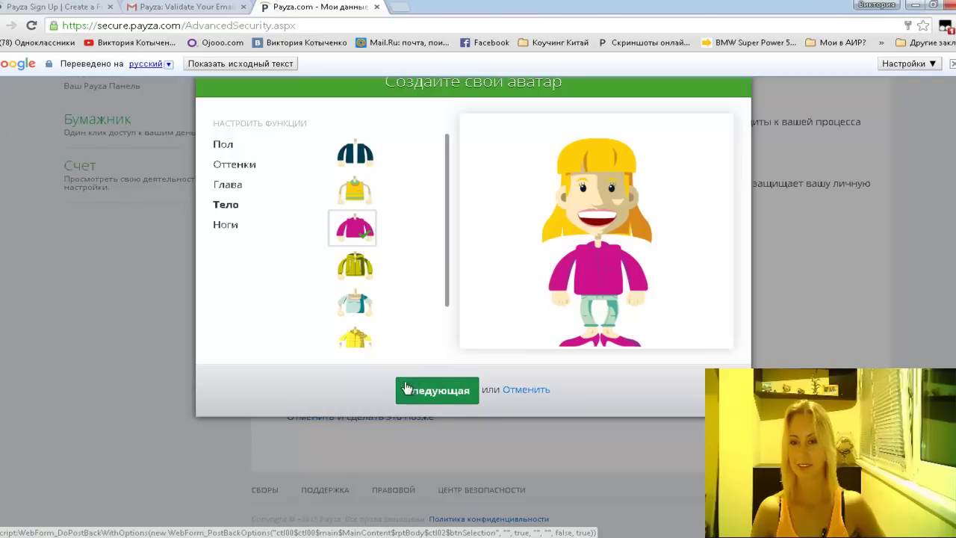
click(436, 391)
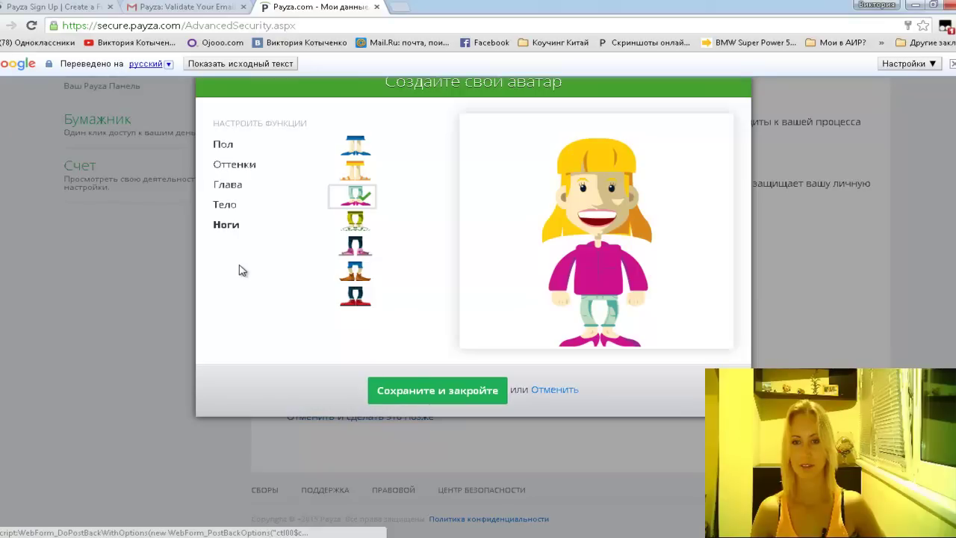
click(448, 397)
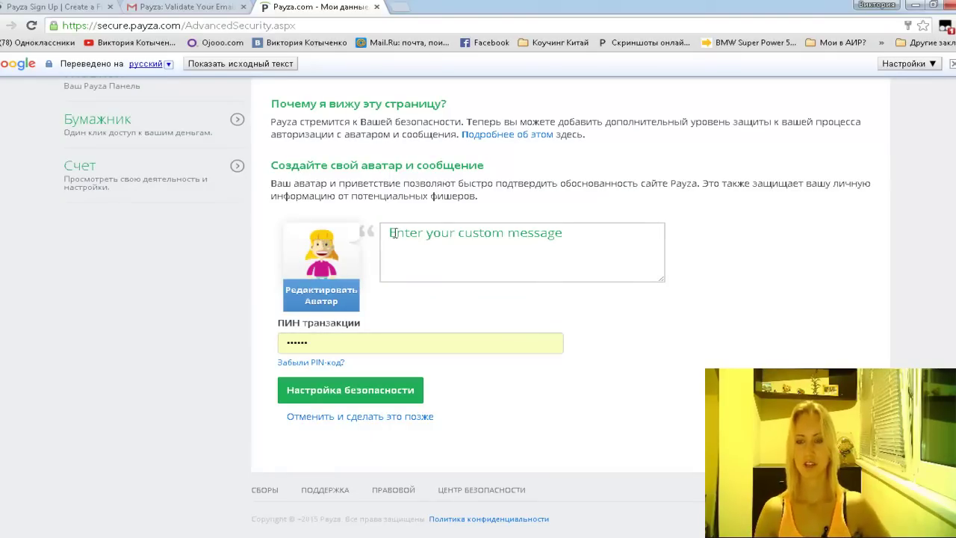
Step: Set the custom greeting to 'Приветствие', re-enter the transaction PIN, and save the Advanced Security settings
click(585, 236)
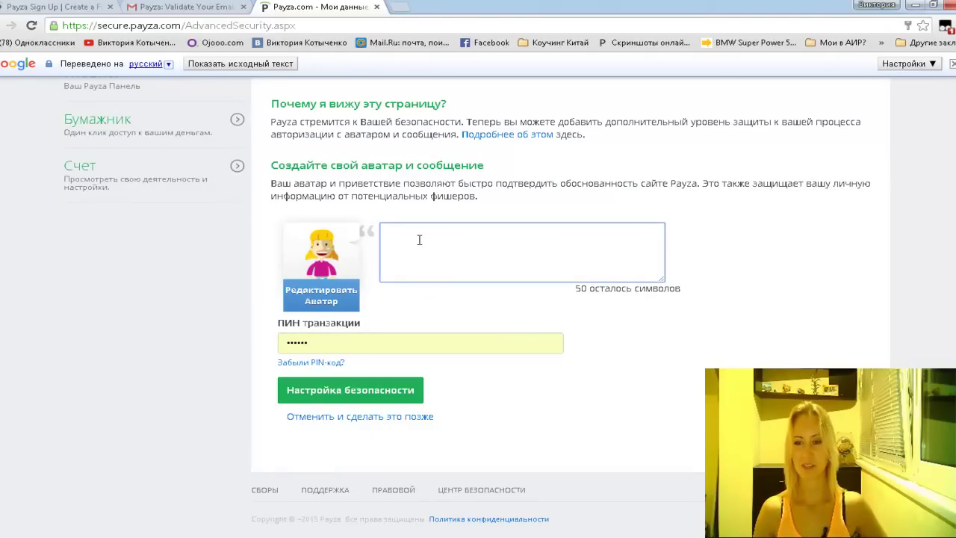
text(Приветствие)
key(Tab)
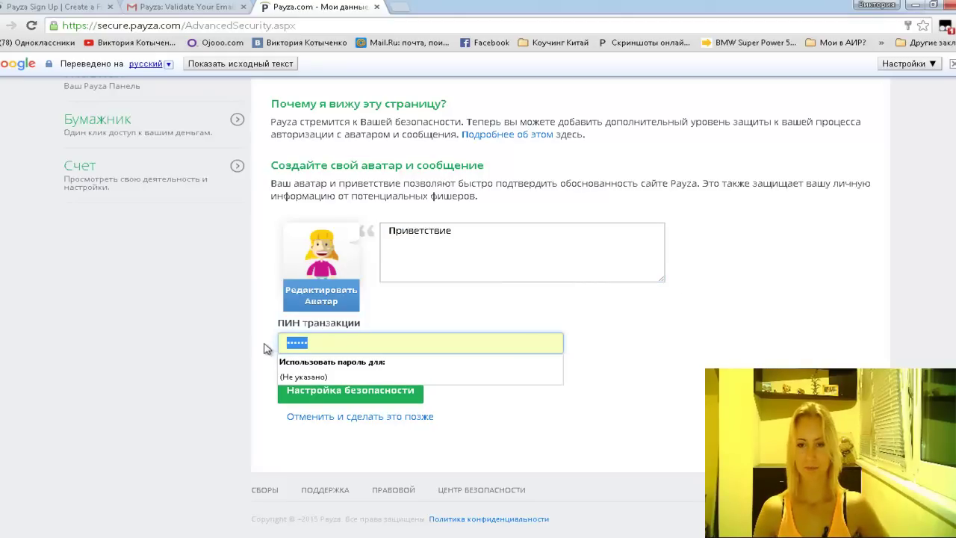
key(BackSpace)
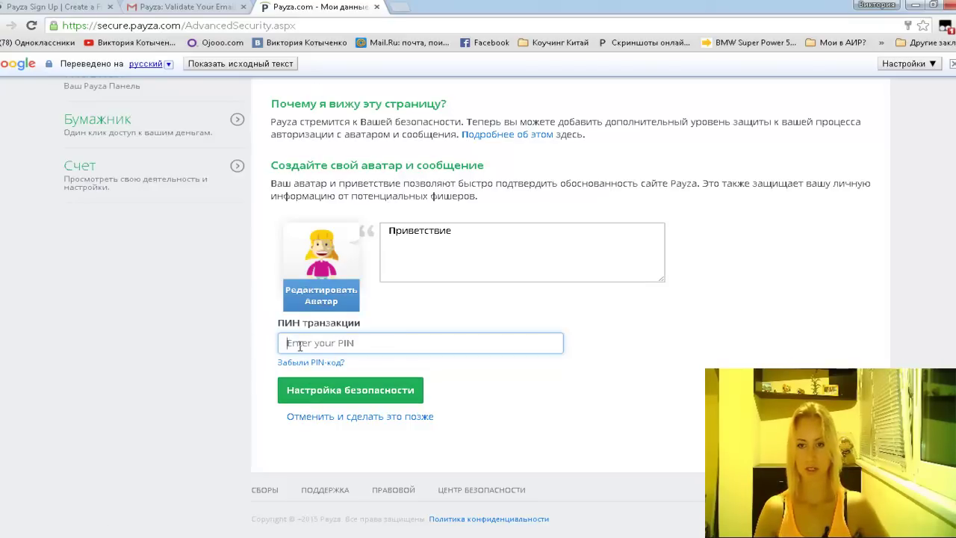
text(1)
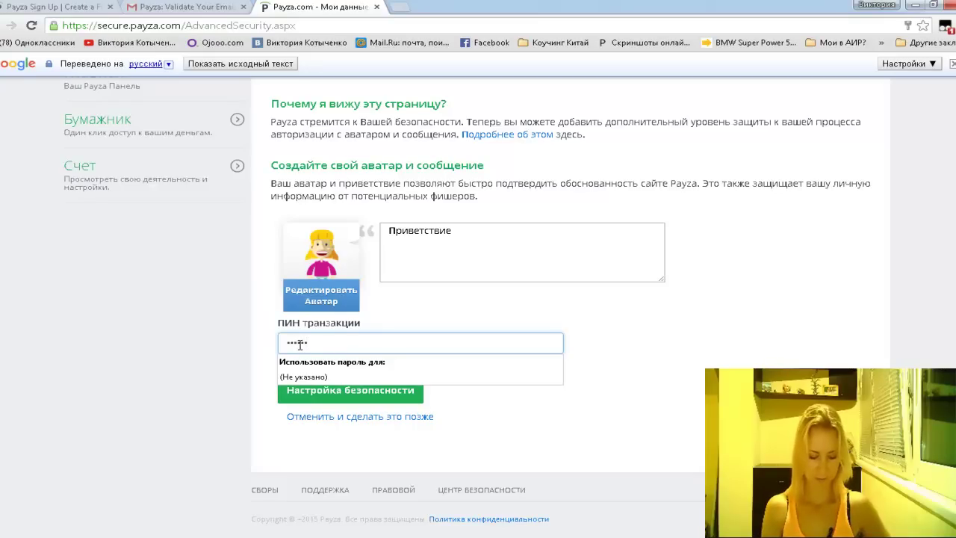
click(251, 347)
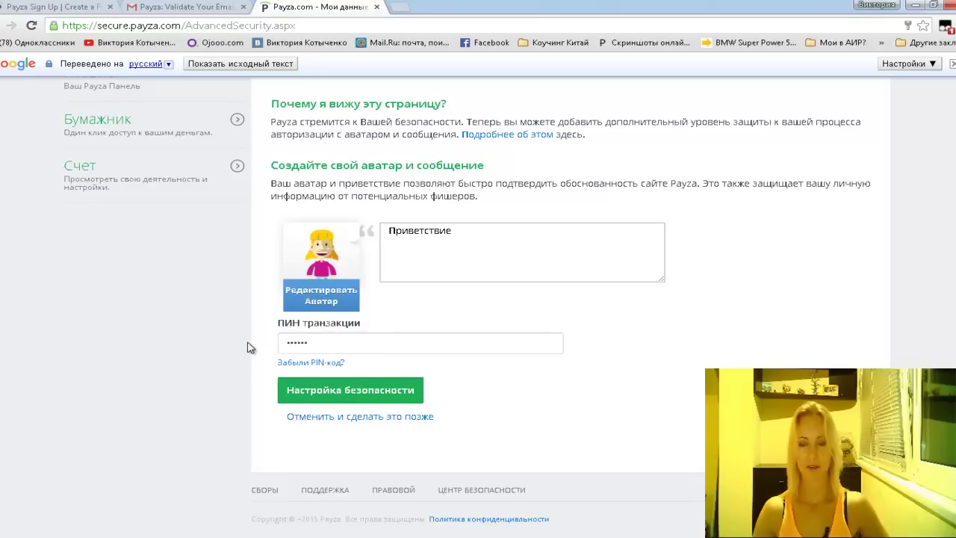
click(345, 394)
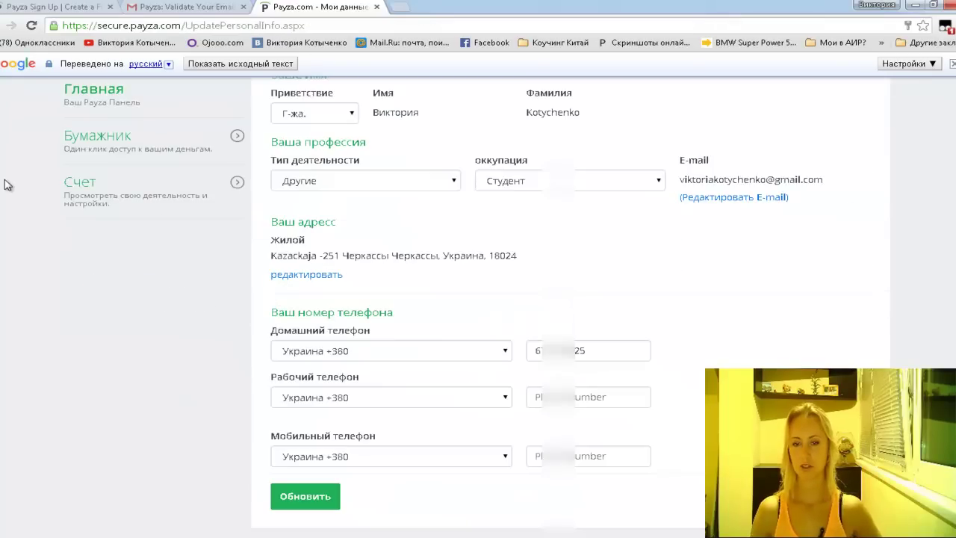
Step: Open Настройка безопасности and review the personal information page until the emailed-code sign-in prompt appears
scroll(6, 184, down, 1)
scroll(6, 184, up, 3)
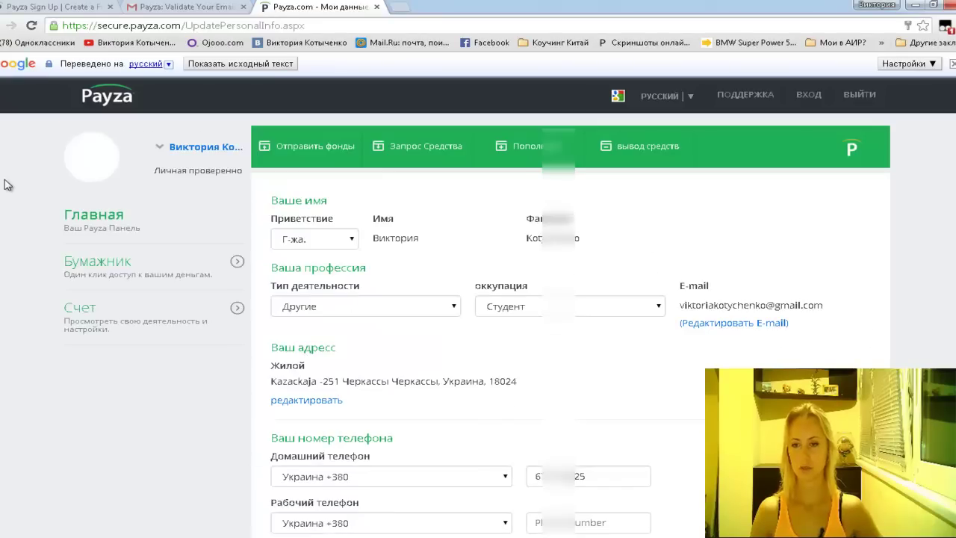
click(192, 148)
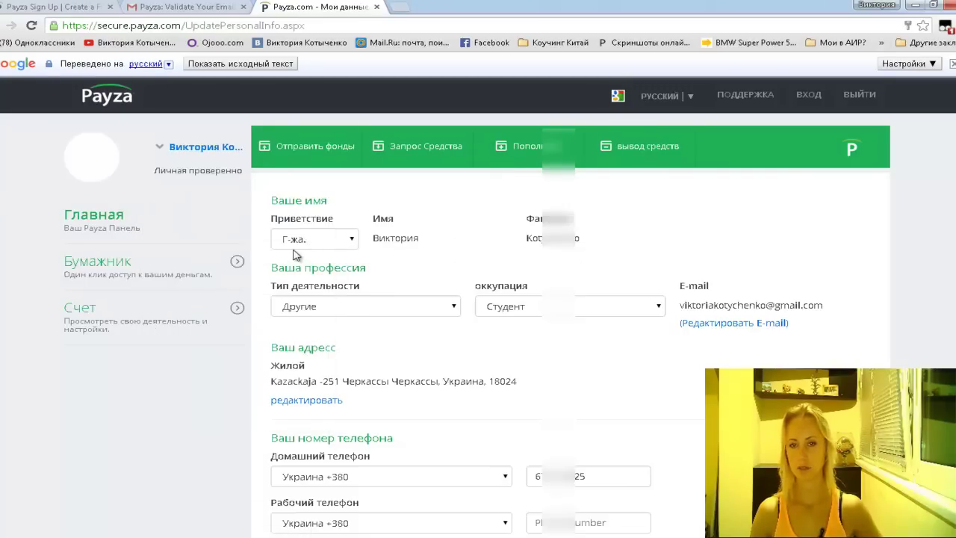
scroll(340, 254, down, 1)
scroll(601, 273, down, 1)
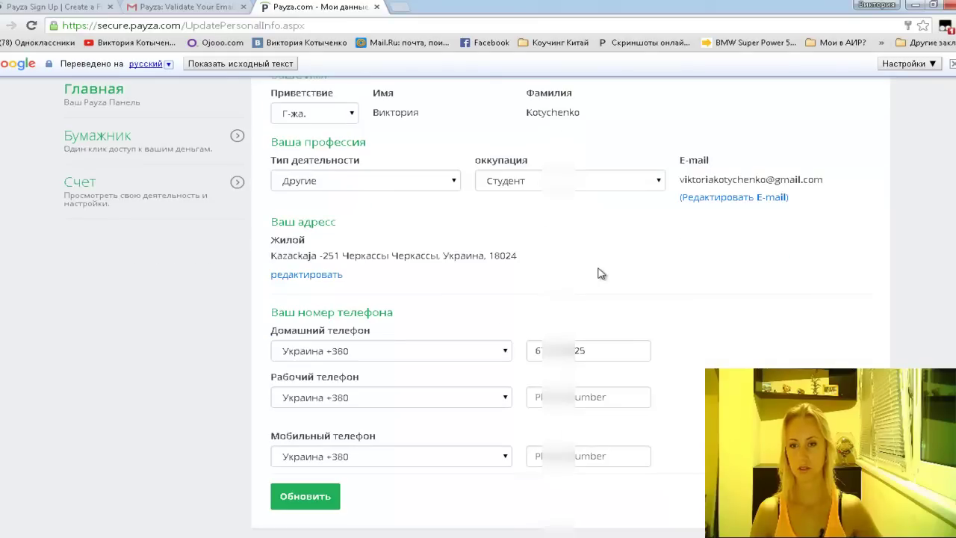
scroll(601, 273, up, 2)
scroll(513, 246, down, 3)
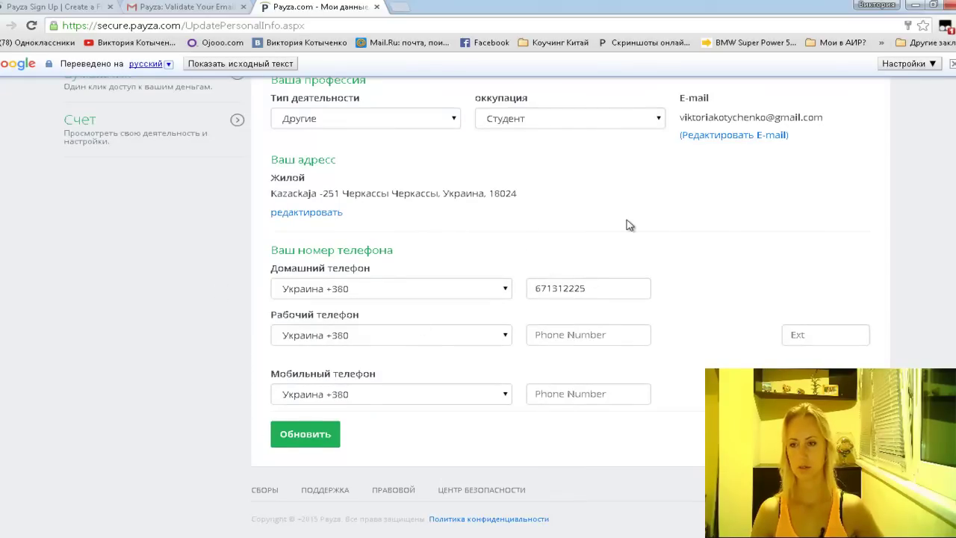
scroll(627, 224, up, 3)
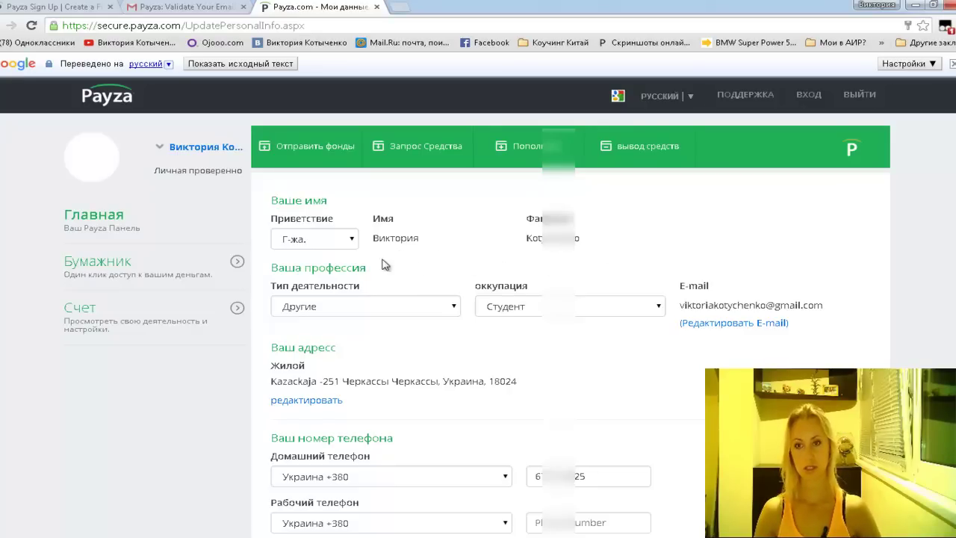
scroll(395, 240, down, 2)
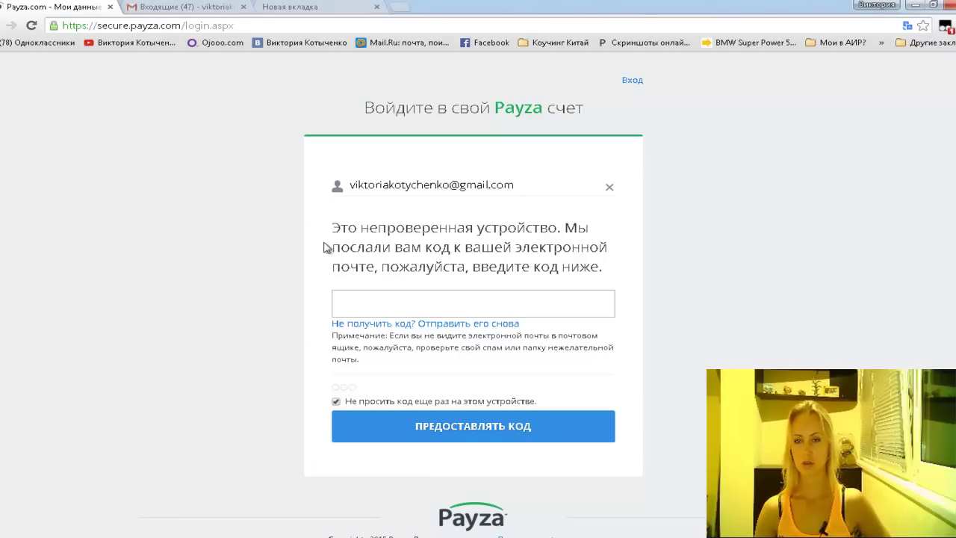
Step: Dismiss the translation popup and open the 'Payza Login Code' email in Gmail
drag(603, 267, 564, 227)
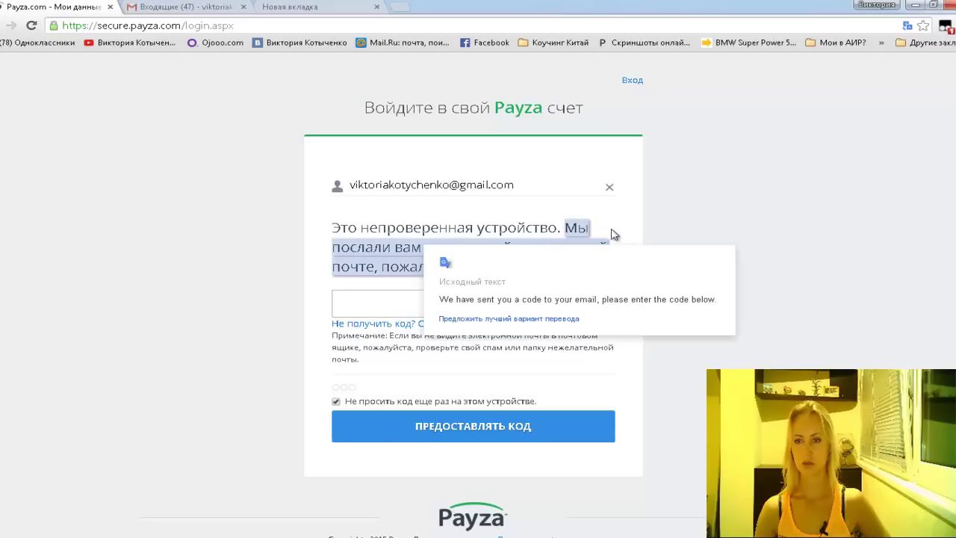
click(292, 269)
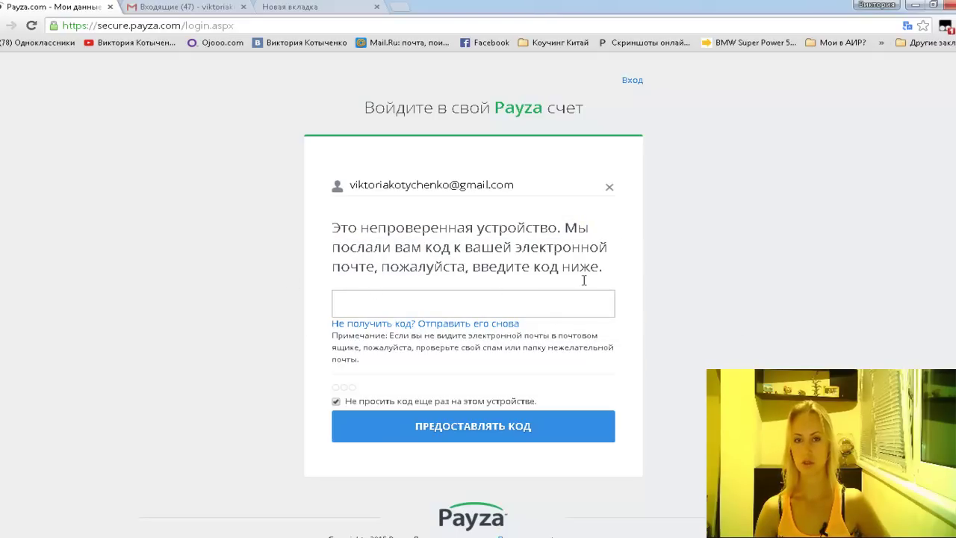
click(154, 8)
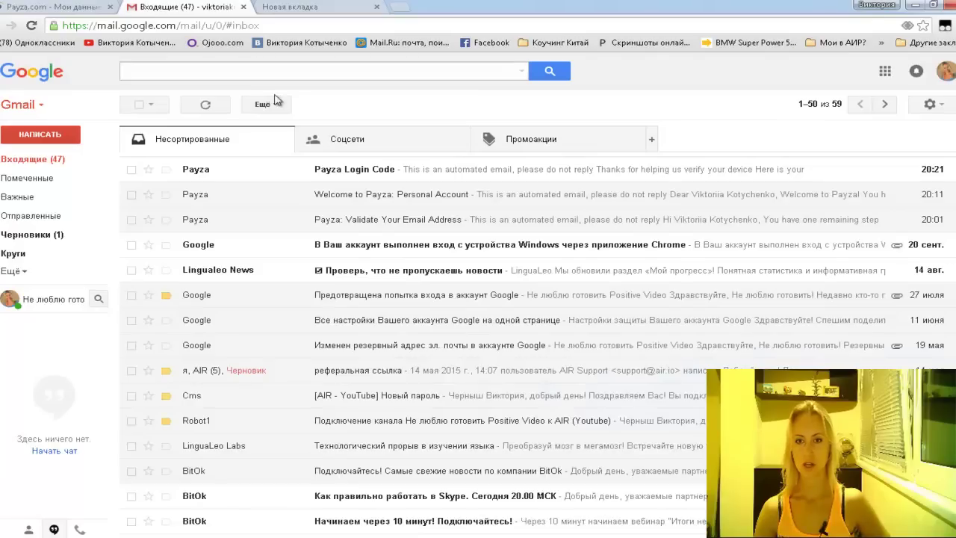
click(349, 172)
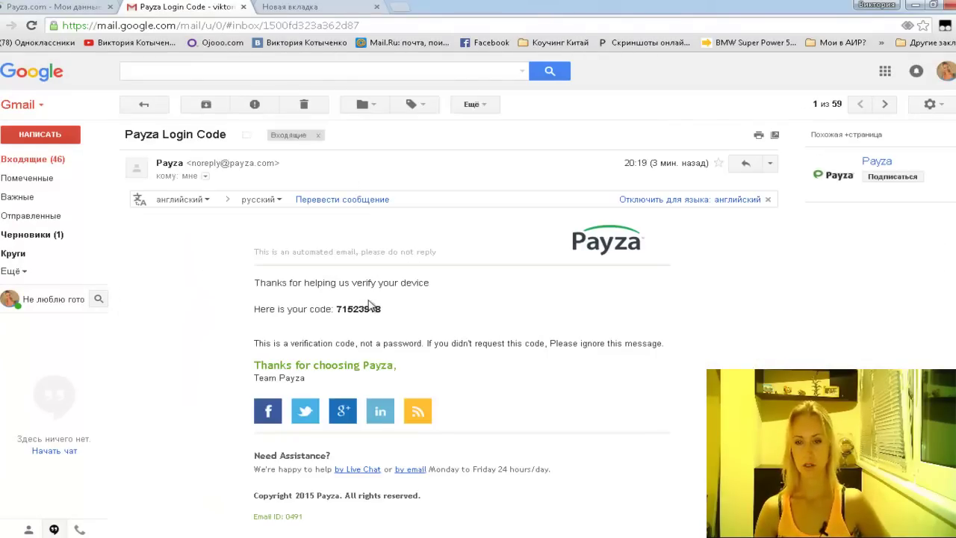
Step: Translate the email into Russian, copy its verification code, and return to Payza
right_click(445, 296)
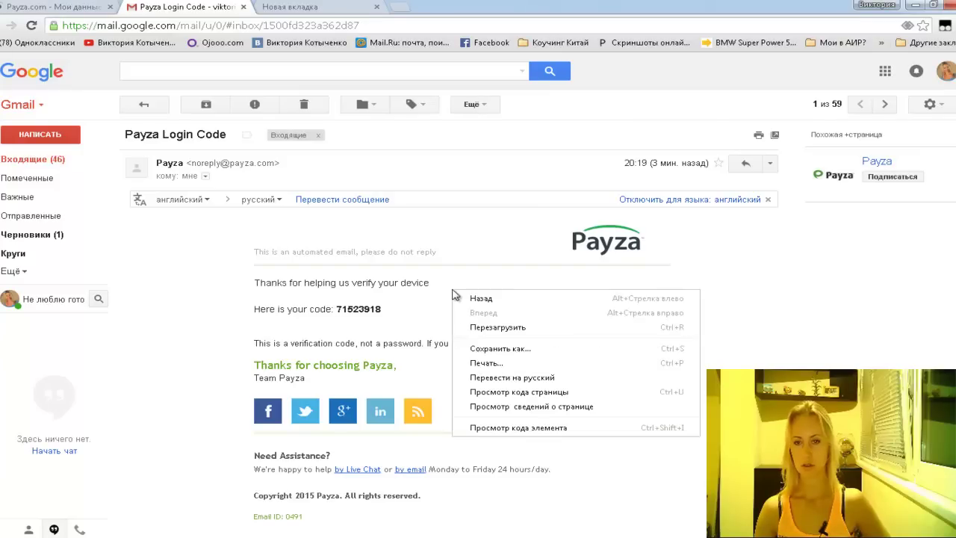
click(514, 376)
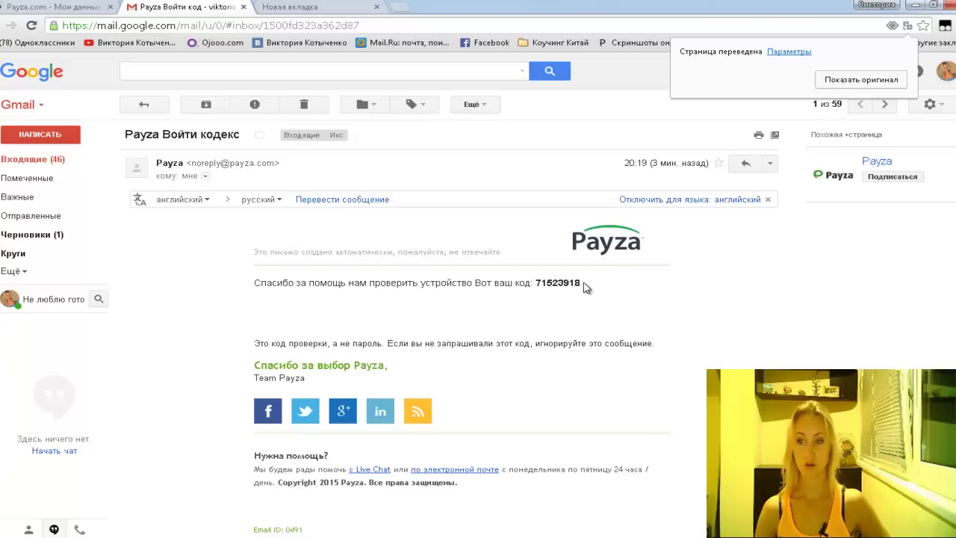
drag(586, 289, 549, 290)
double_click(537, 287)
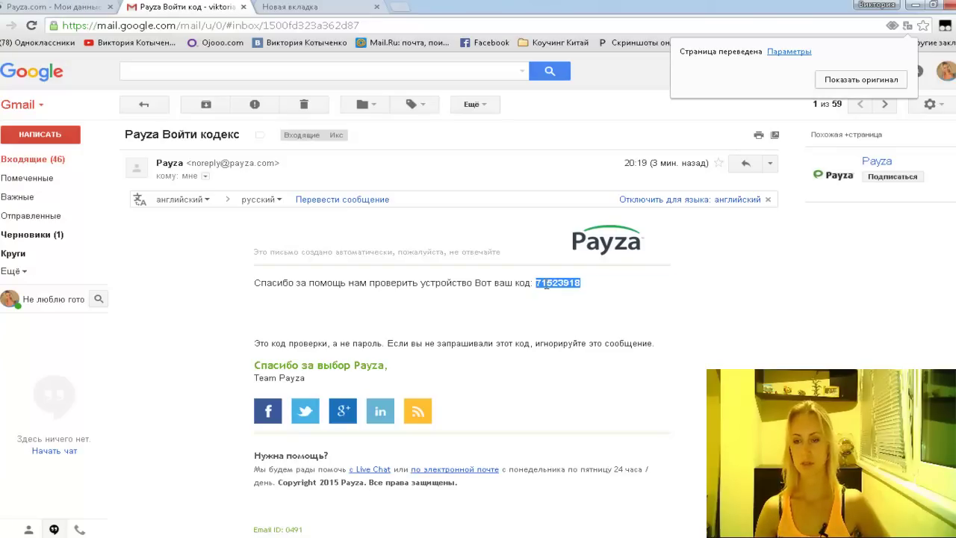
right_click(545, 290)
click(561, 293)
click(199, 324)
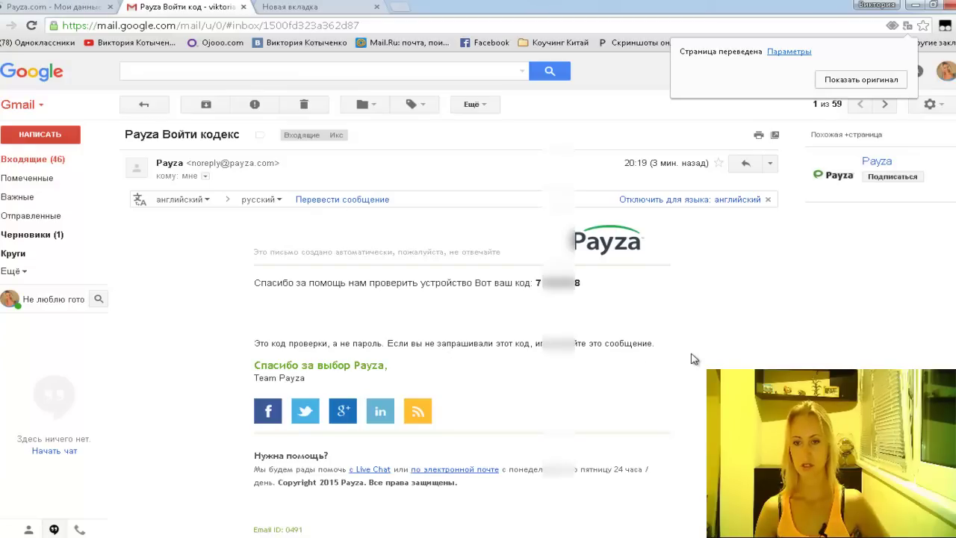
click(52, 7)
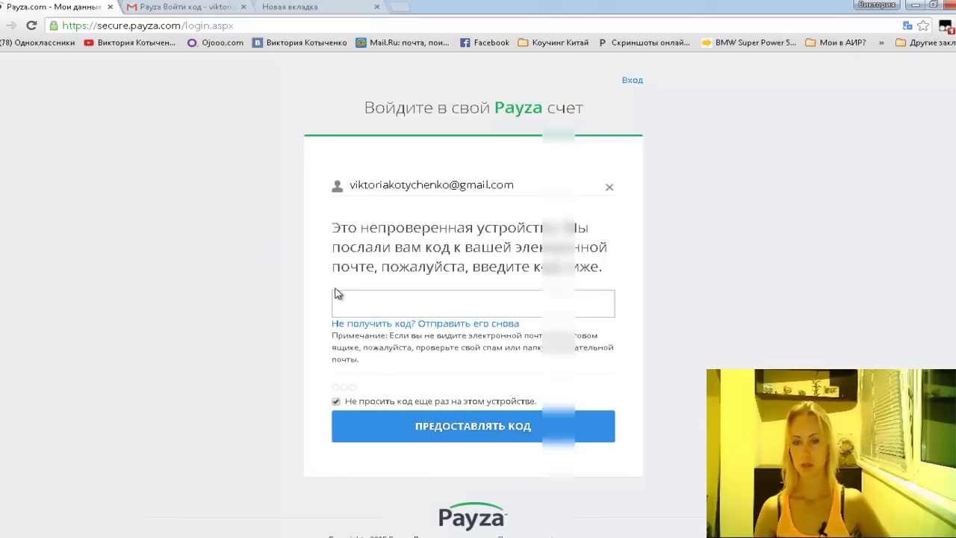
Step: Paste the emailed verification code and submit it with ПРЕДОСТАВЛЯТЬ КОД
right_click(350, 306)
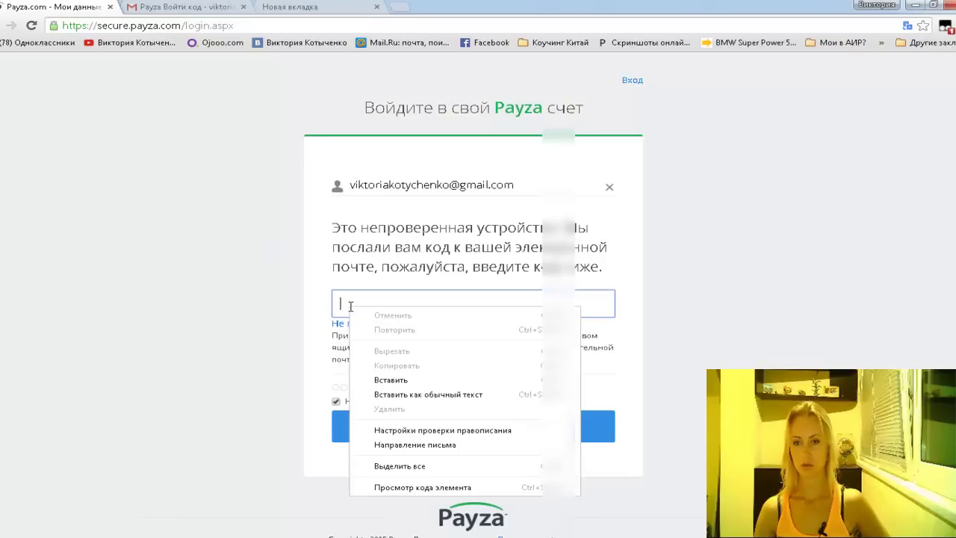
click(407, 381)
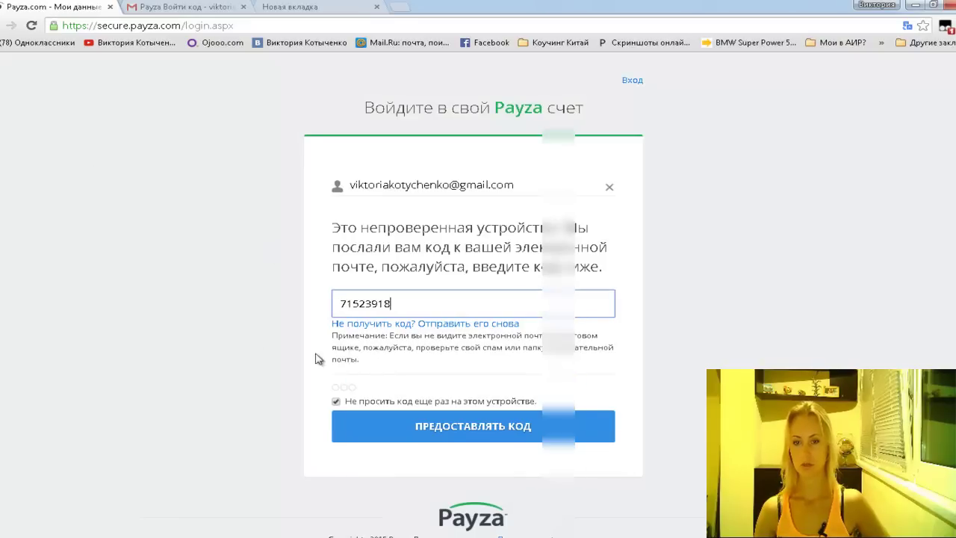
click(467, 431)
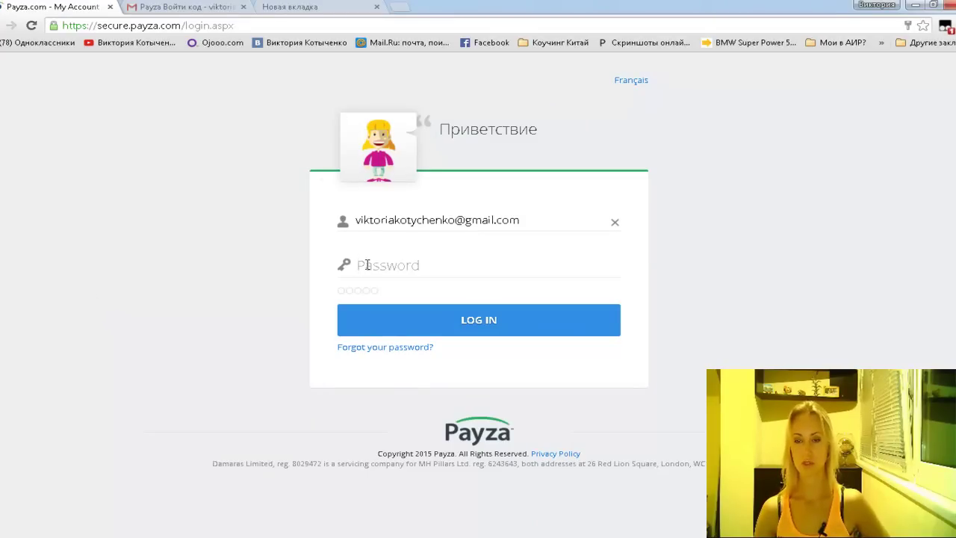
Step: Copy the account password from Notepad, paste it into Payza's password field, and log in
key(alt+Tab)
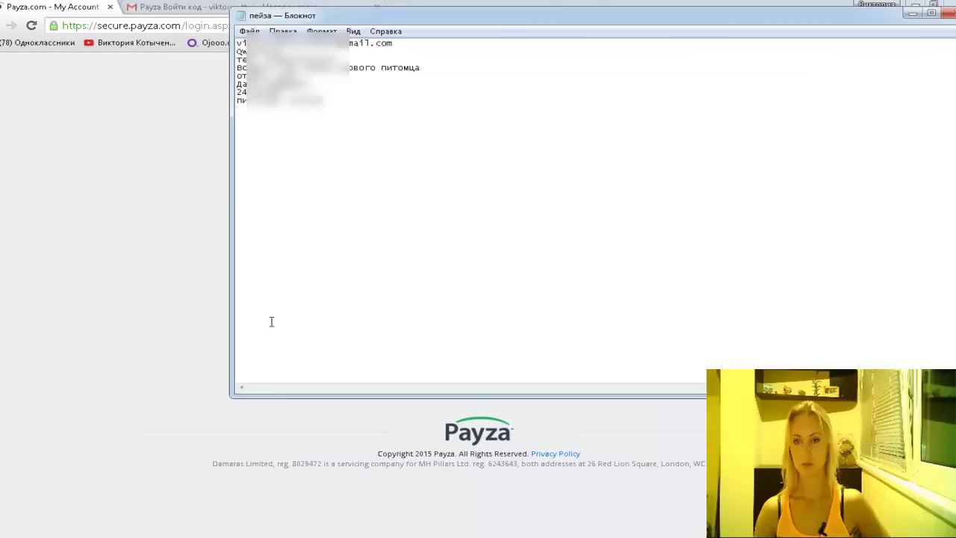
double_click(265, 51)
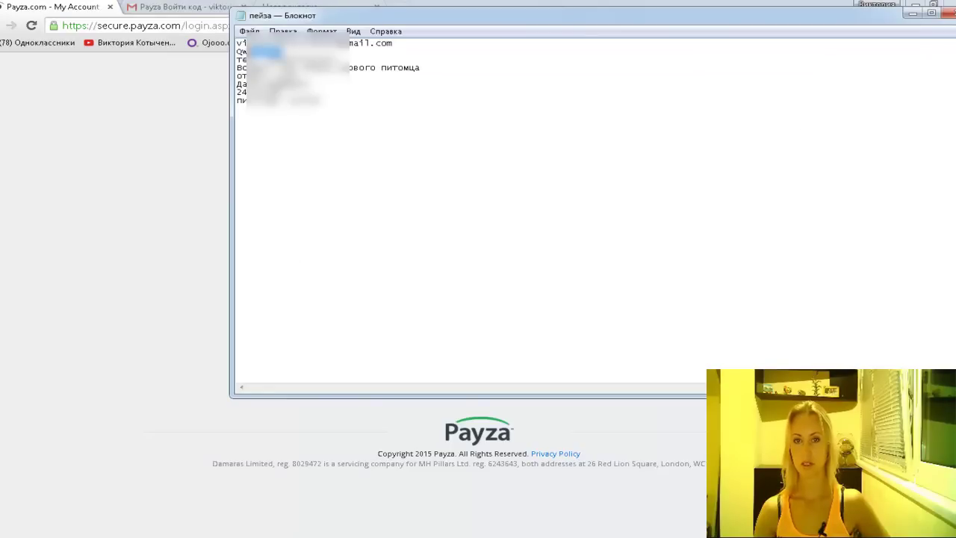
right_click(241, 51)
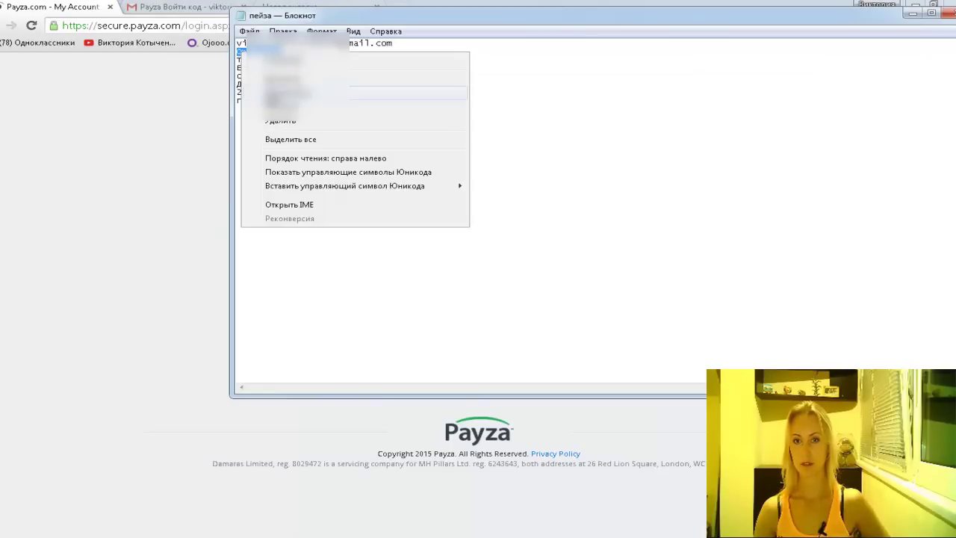
click(263, 96)
click(179, 138)
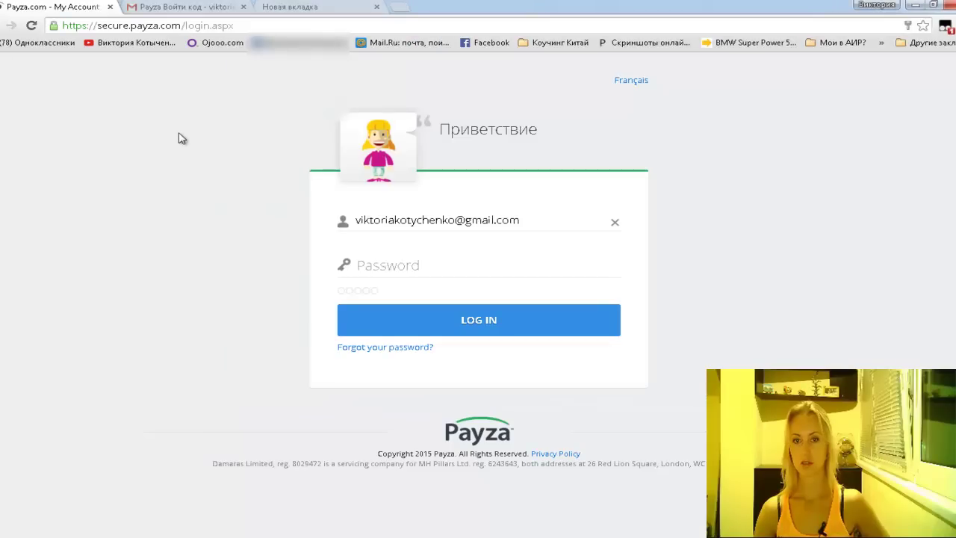
click(379, 264)
right_click(379, 263)
click(372, 262)
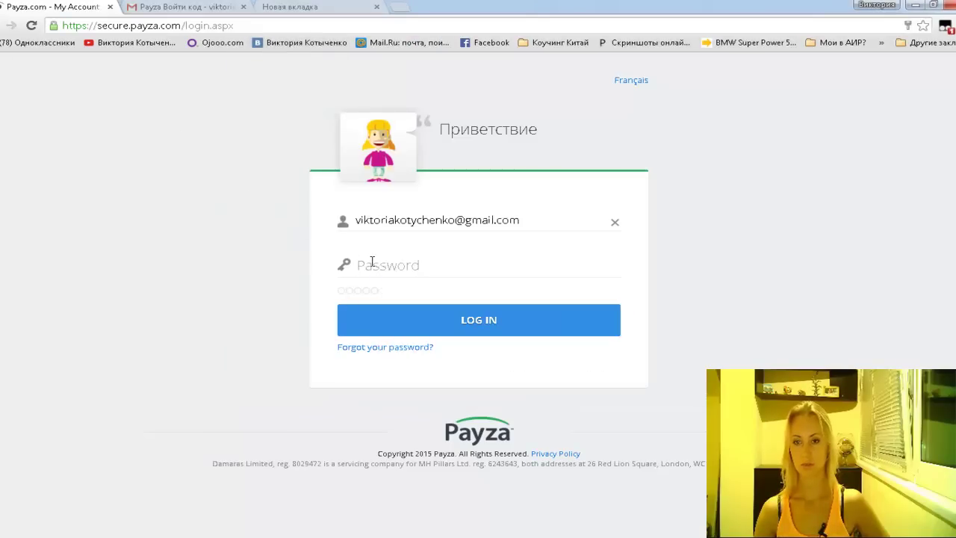
right_click(368, 263)
click(366, 263)
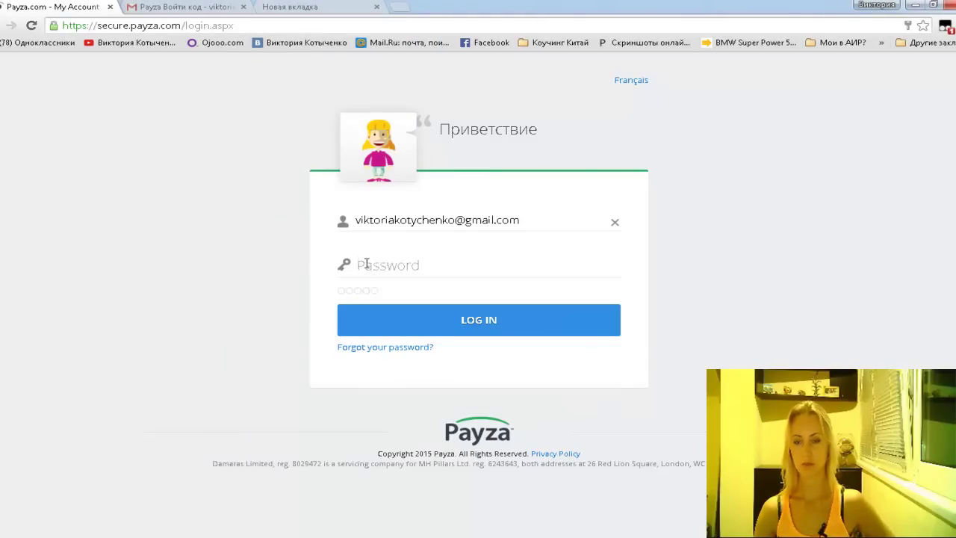
key(ctrl+v)
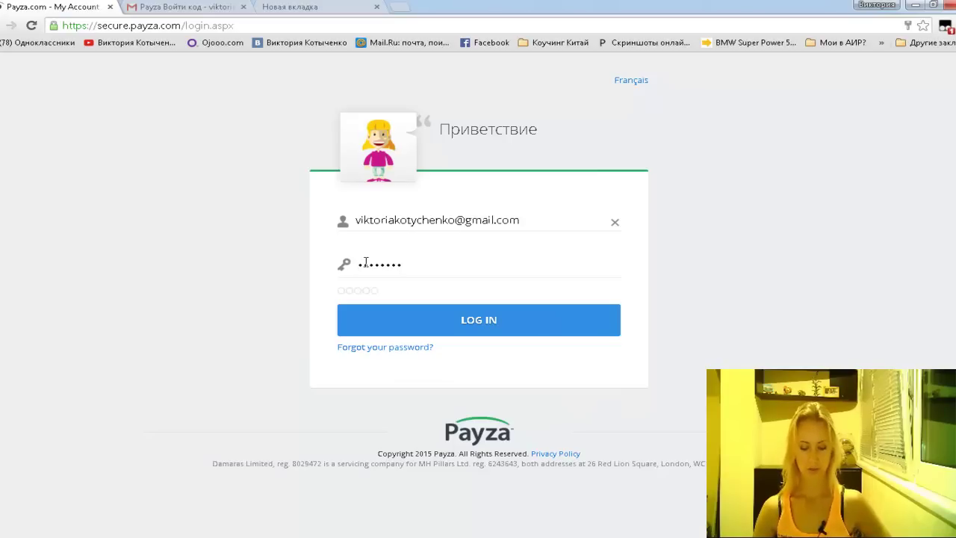
click(487, 323)
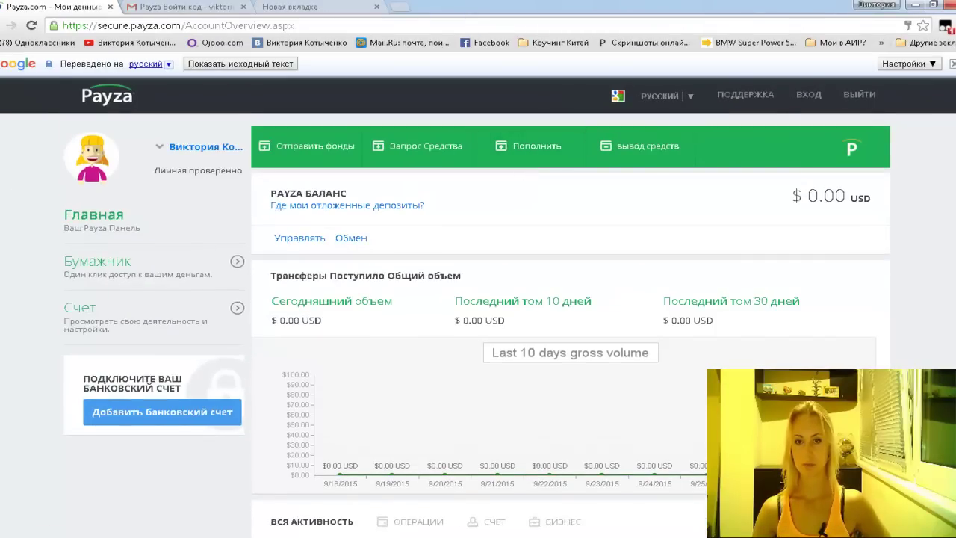
Step: View Личная информация, then open Проверка from the account dropdown
click(160, 148)
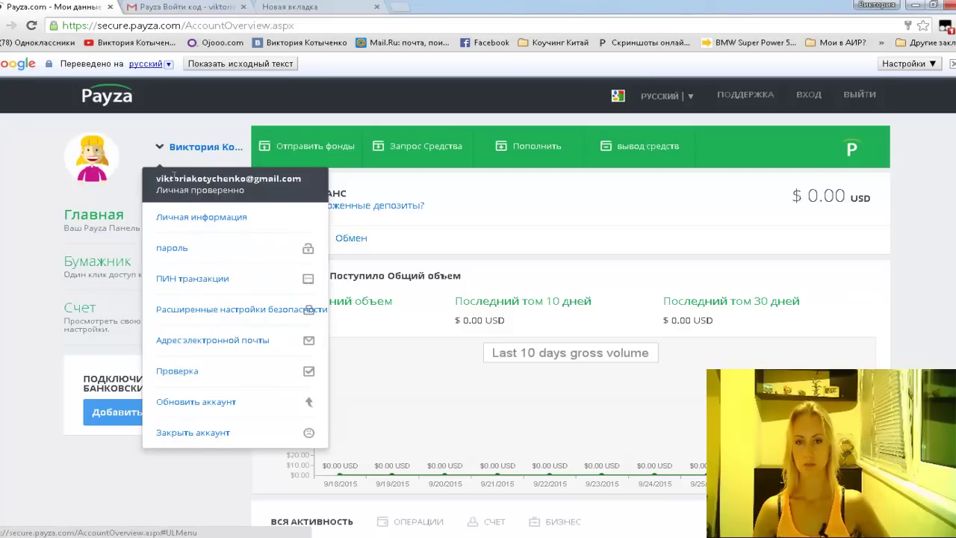
click(198, 224)
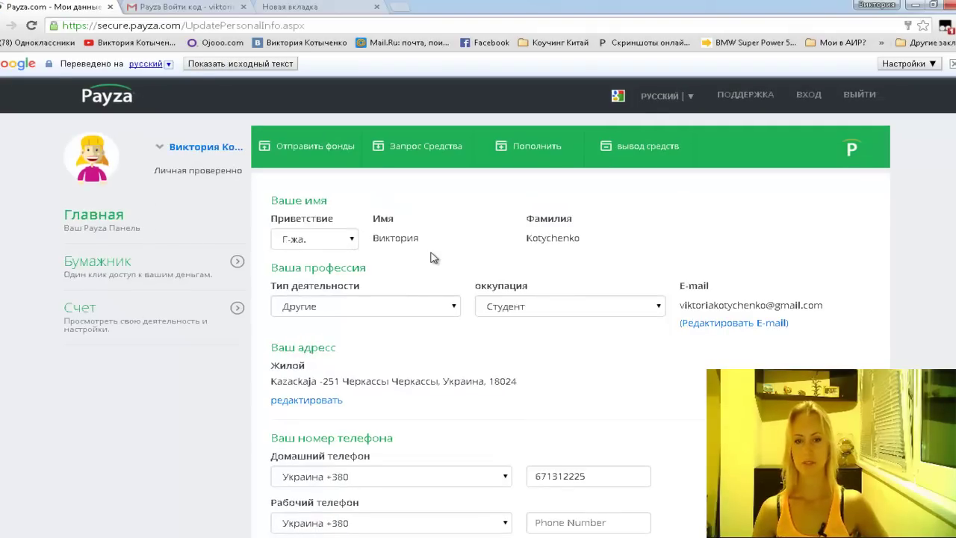
click(162, 149)
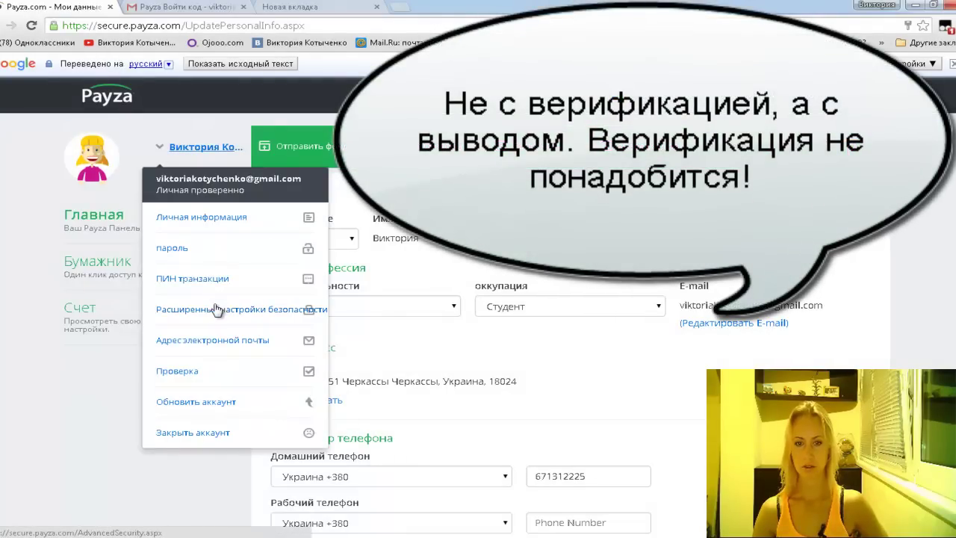
click(177, 377)
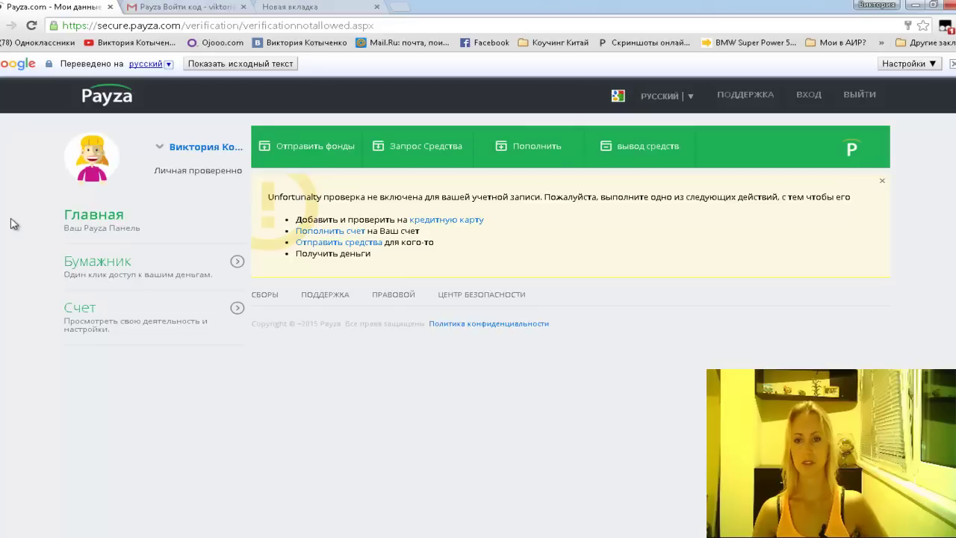
right_click(640, 228)
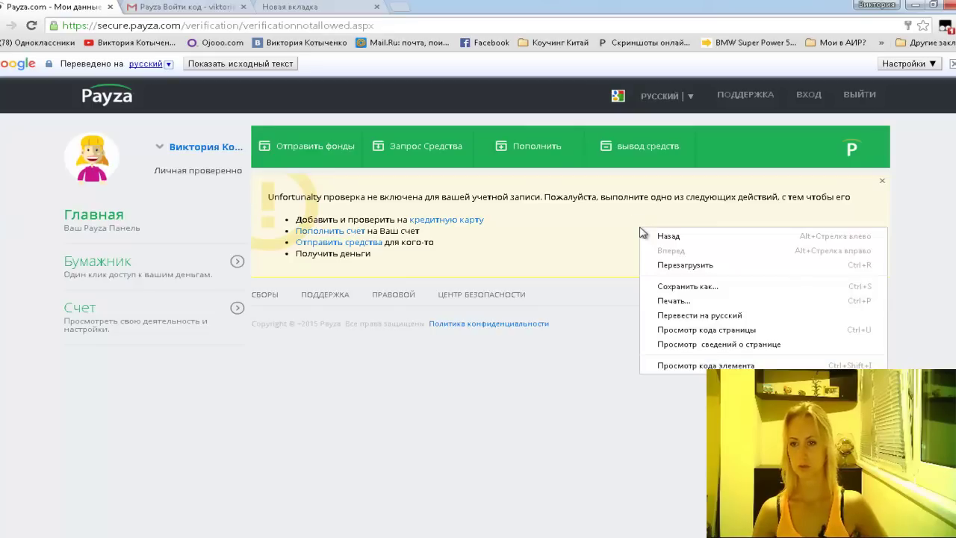
click(674, 310)
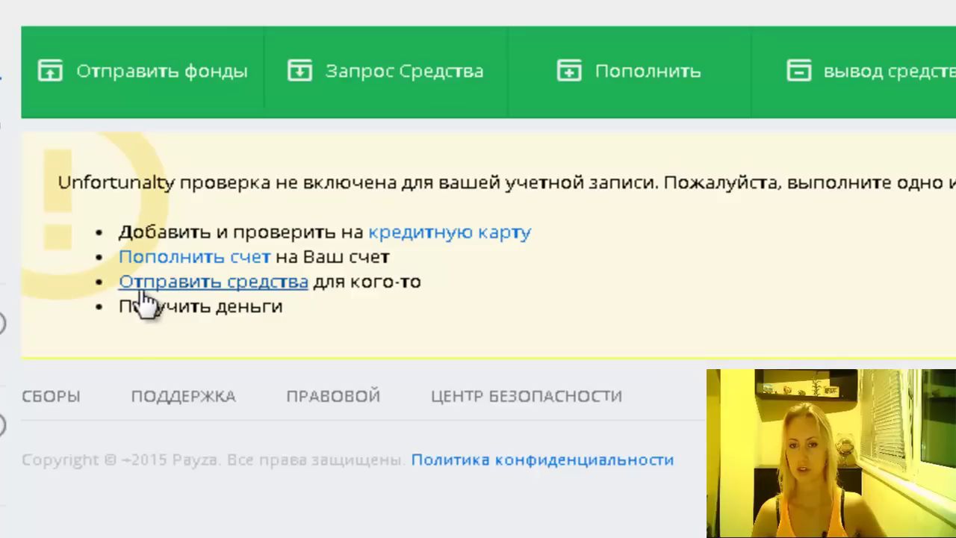
triple_click(320, 284)
click(171, 326)
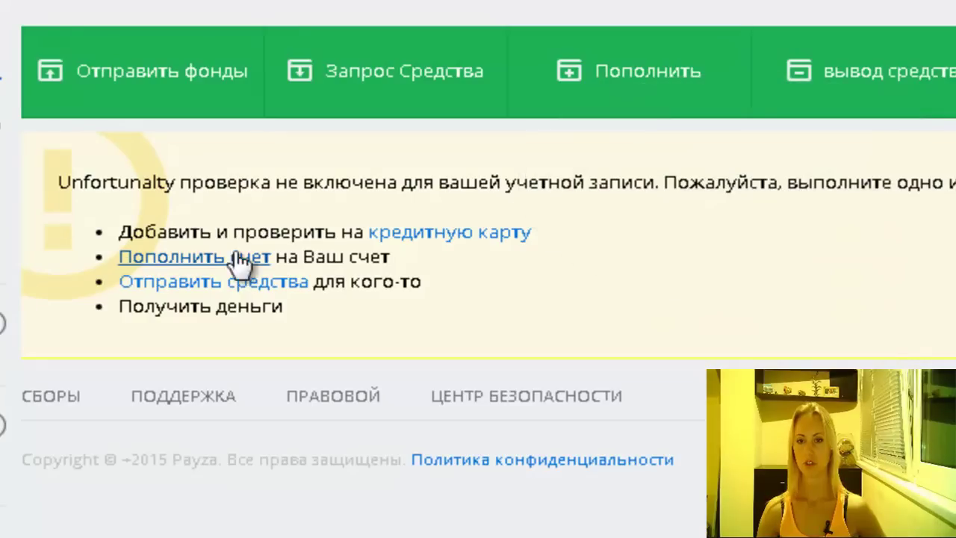
mouse_move(201, 271)
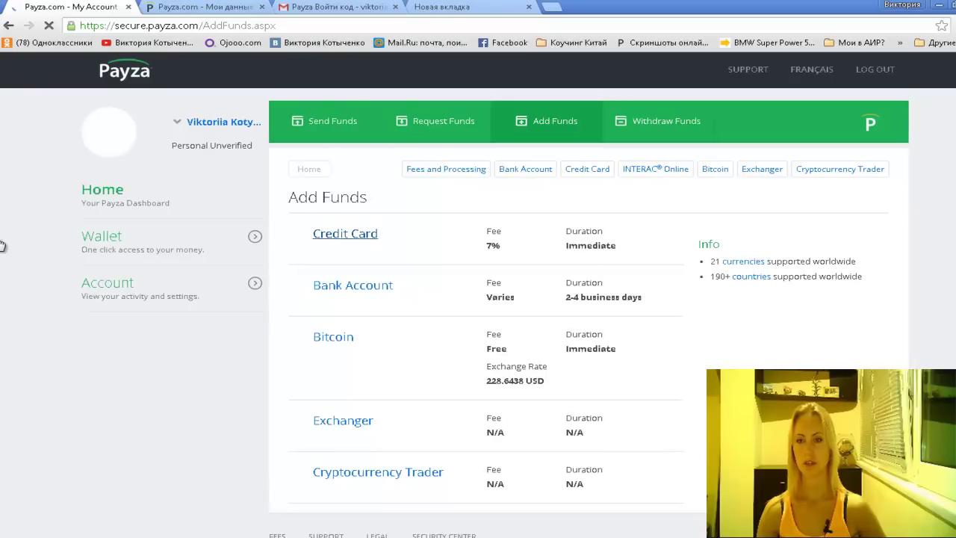
Step: Choose the credit card funding option in Payza, then switch to the Privat24 dashboard tab
scroll(19, 227, down, 1)
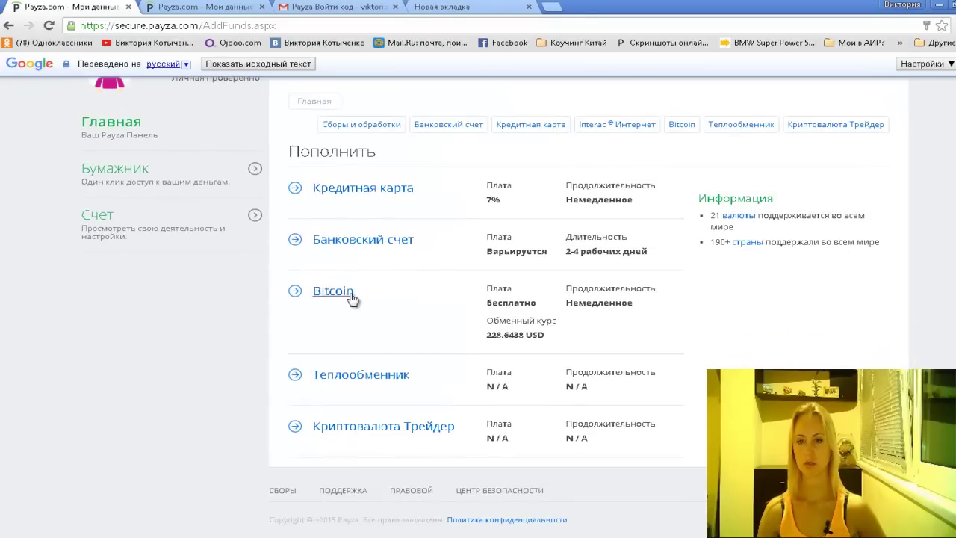
click(356, 187)
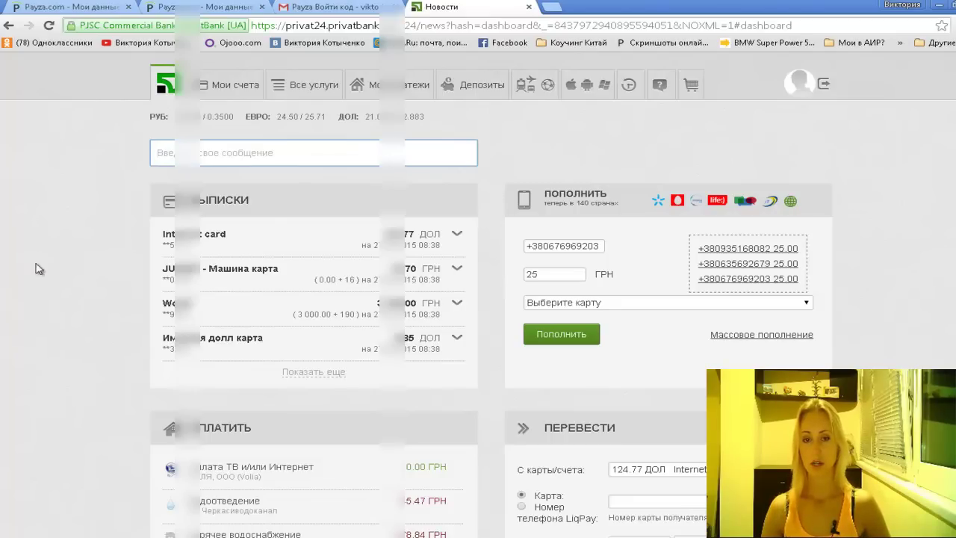
click(184, 5)
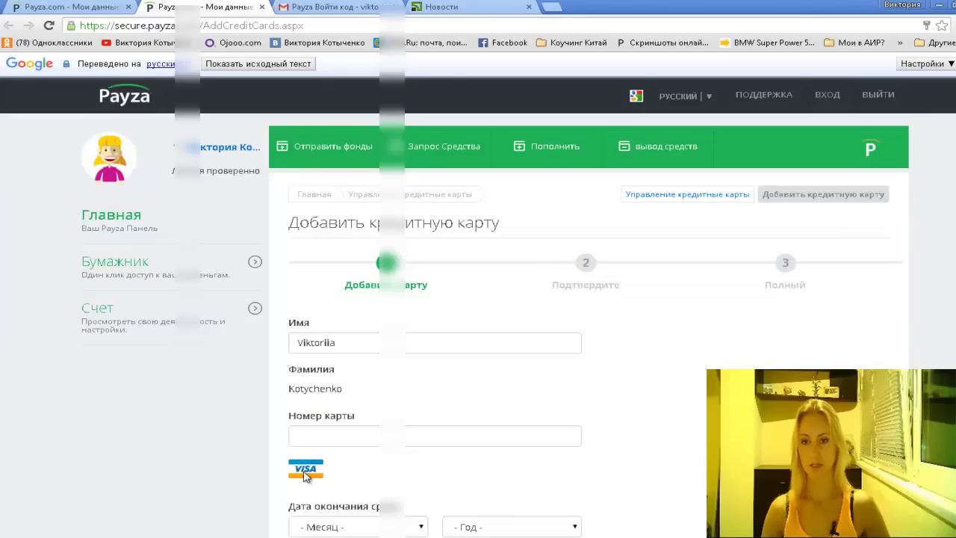
click(422, 5)
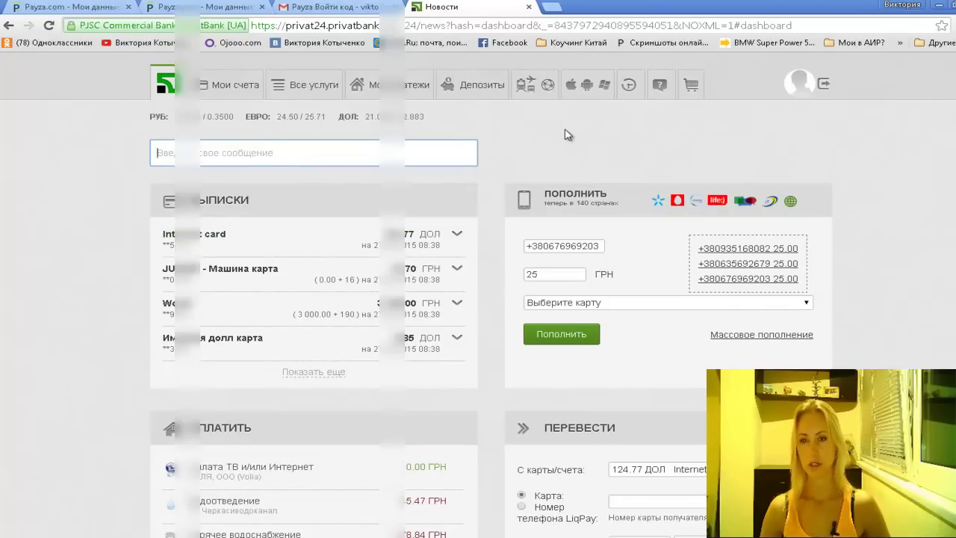
Step: Copy the support chat's reply explaining how to order an Internet card
scroll(100, 291, down, 1)
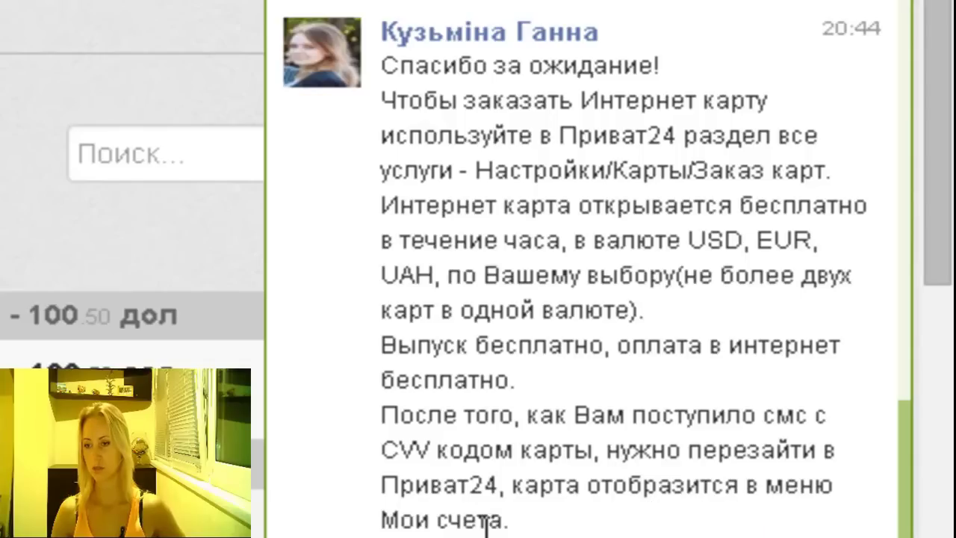
drag(507, 518, 378, 60)
right_click(464, 146)
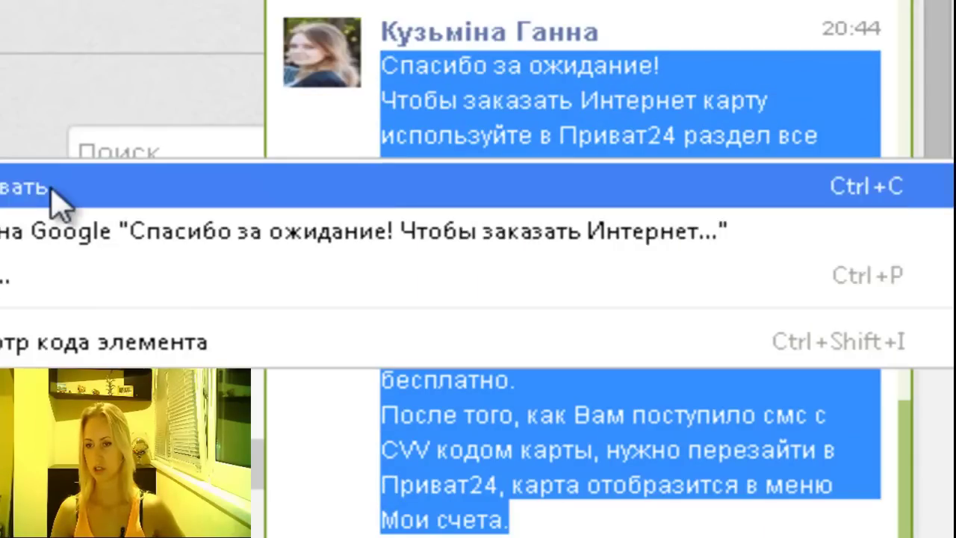
click(60, 201)
key(alt+Tab)
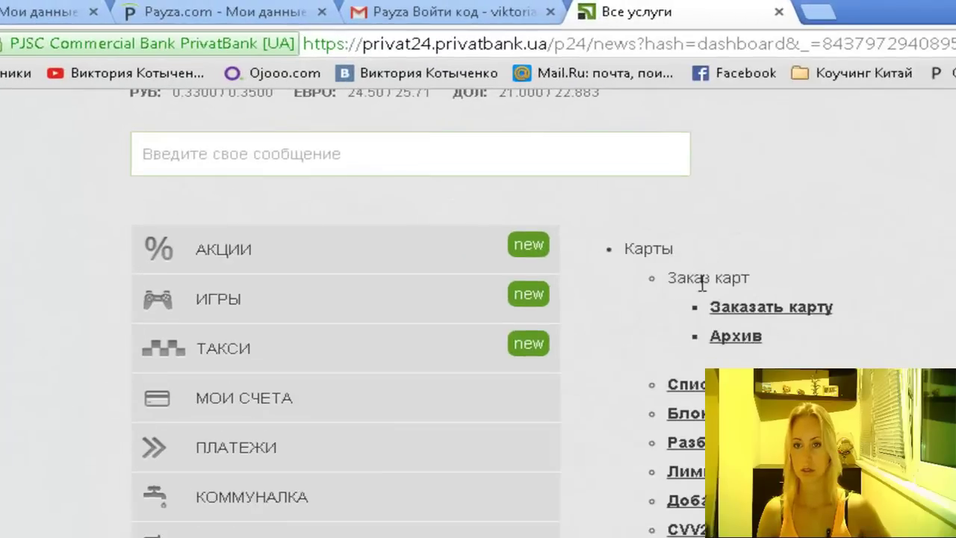
Step: Order an Интернет карта with Доллар as its currency through Заказать карту
scroll(111, 214, up, 2)
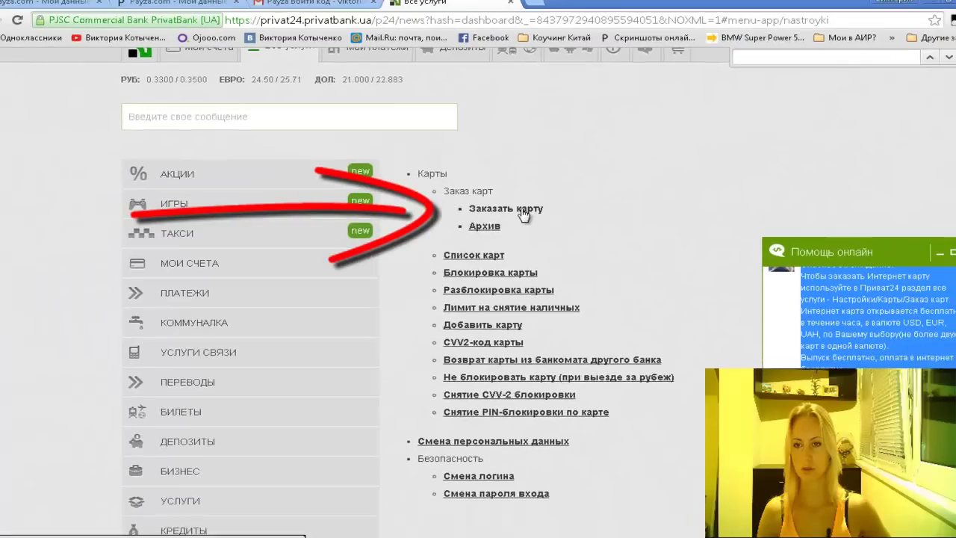
click(523, 213)
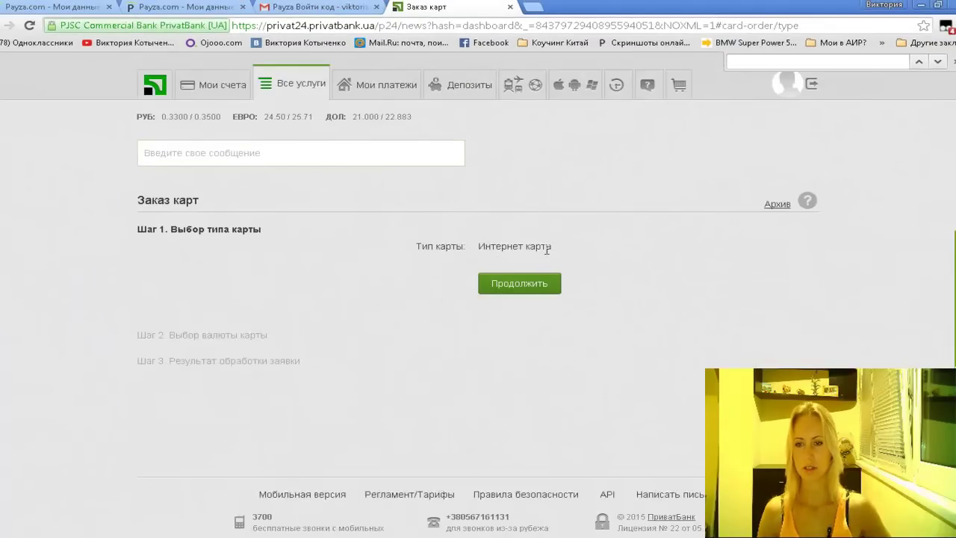
click(508, 290)
click(642, 307)
click(643, 310)
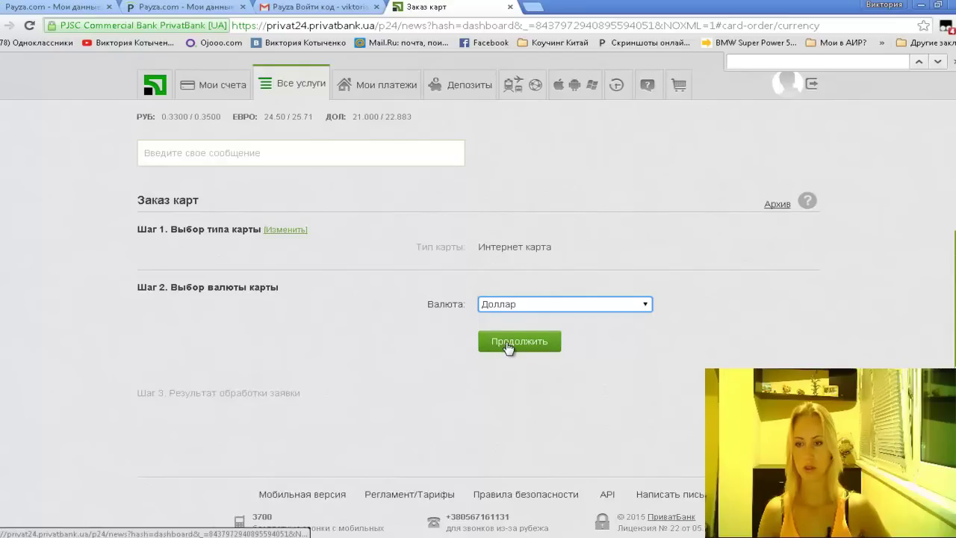
click(507, 343)
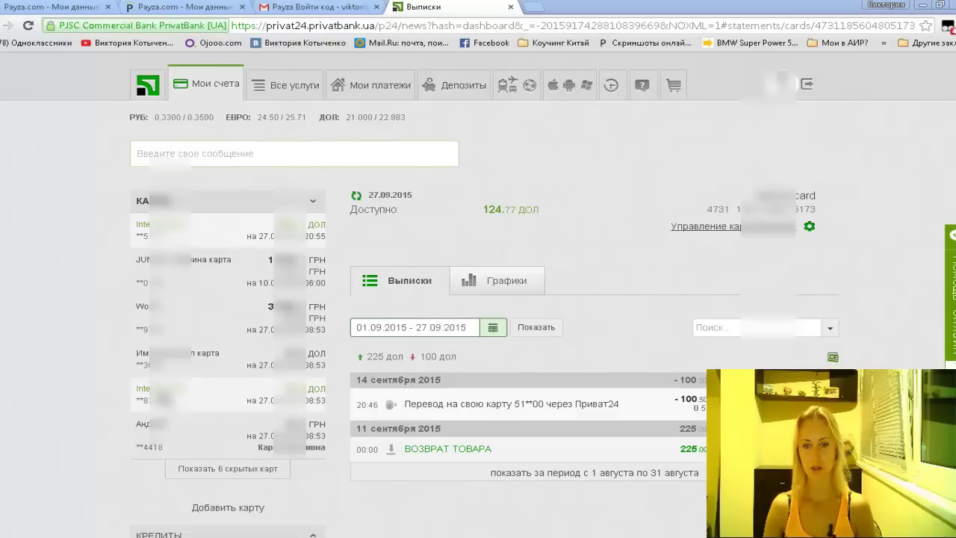
click(155, 393)
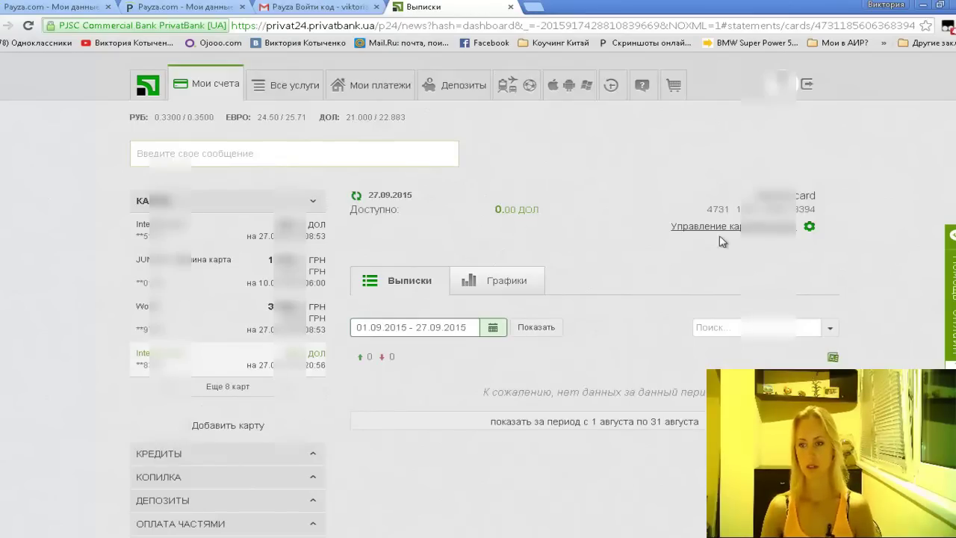
click(810, 228)
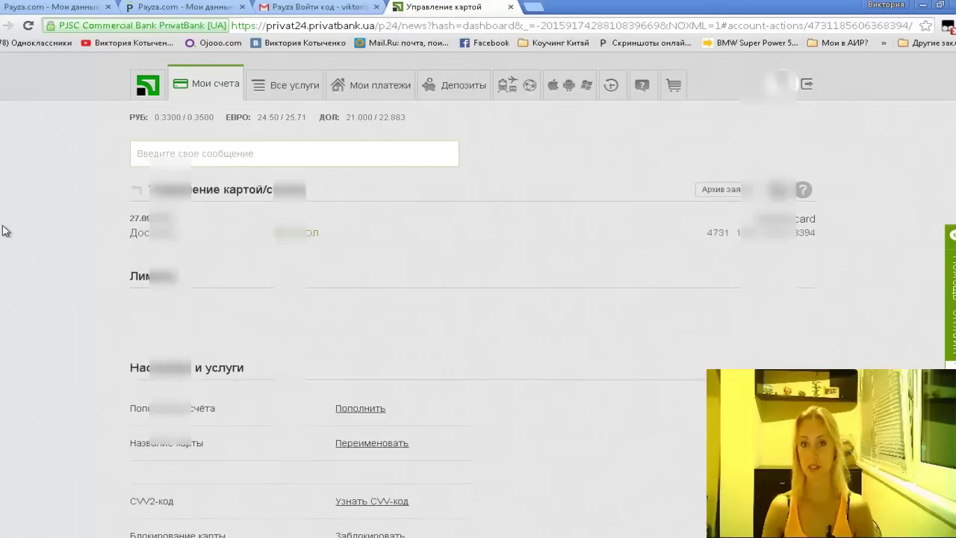
scroll(478, 299, down, 1)
scroll(478, 298, down, 2)
scroll(477, 299, up, 2)
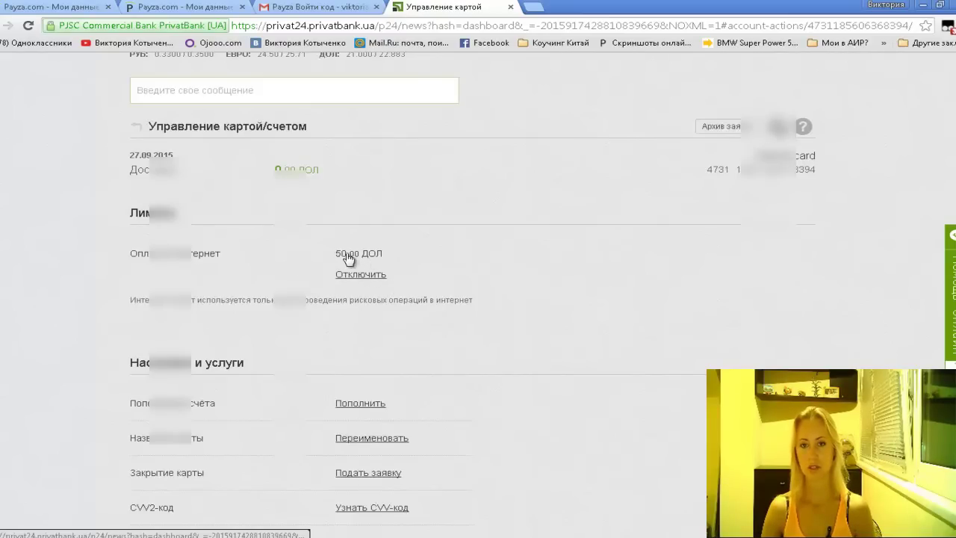
scroll(64, 261, down, 2)
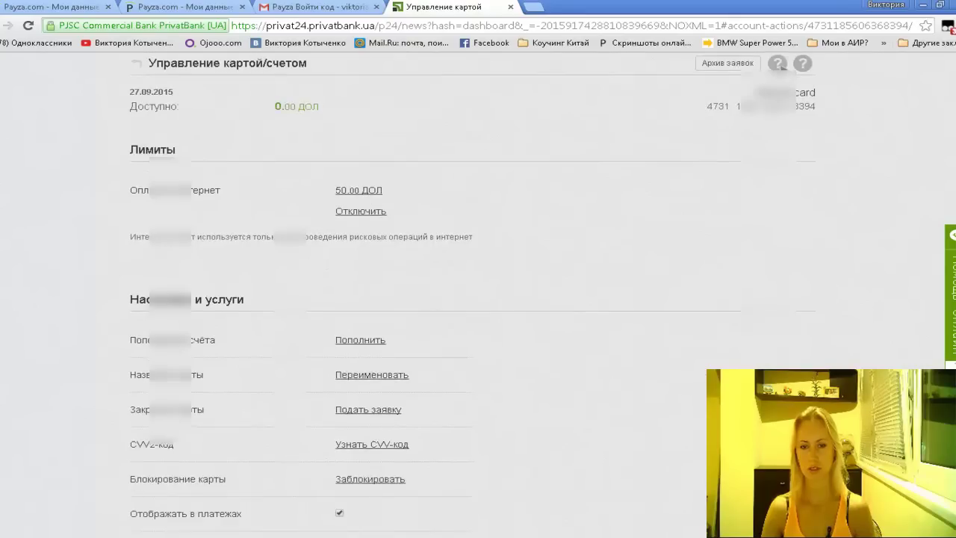
scroll(435, 299, down, 1)
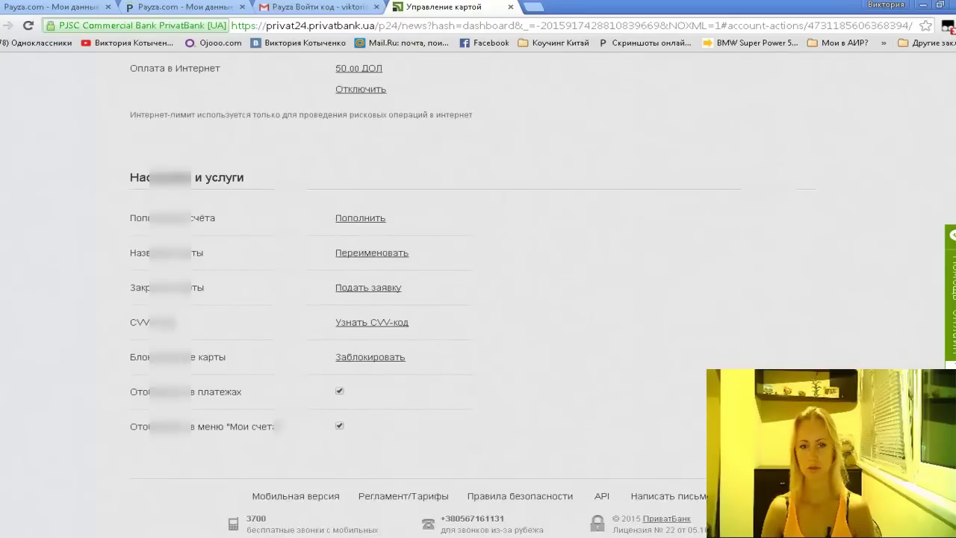
scroll(182, 290, up, 3)
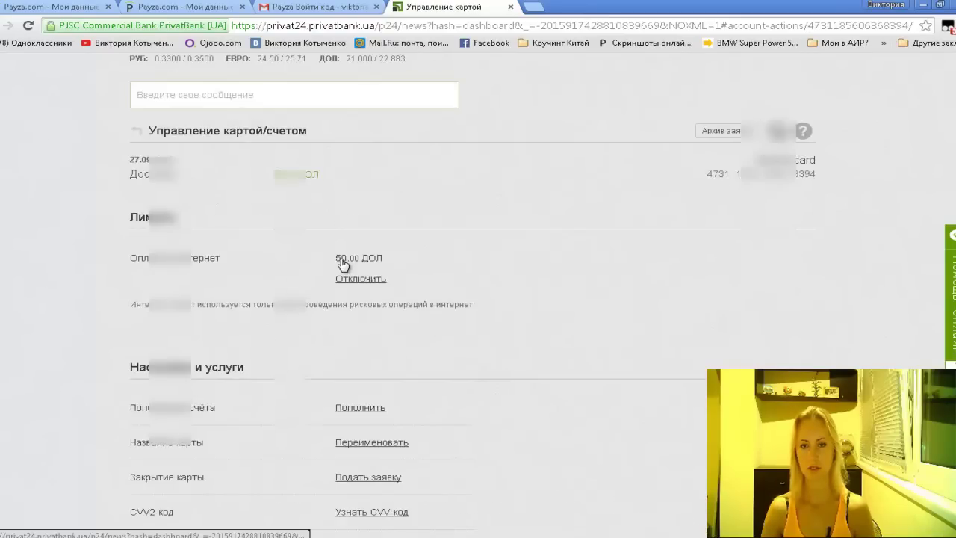
click(342, 260)
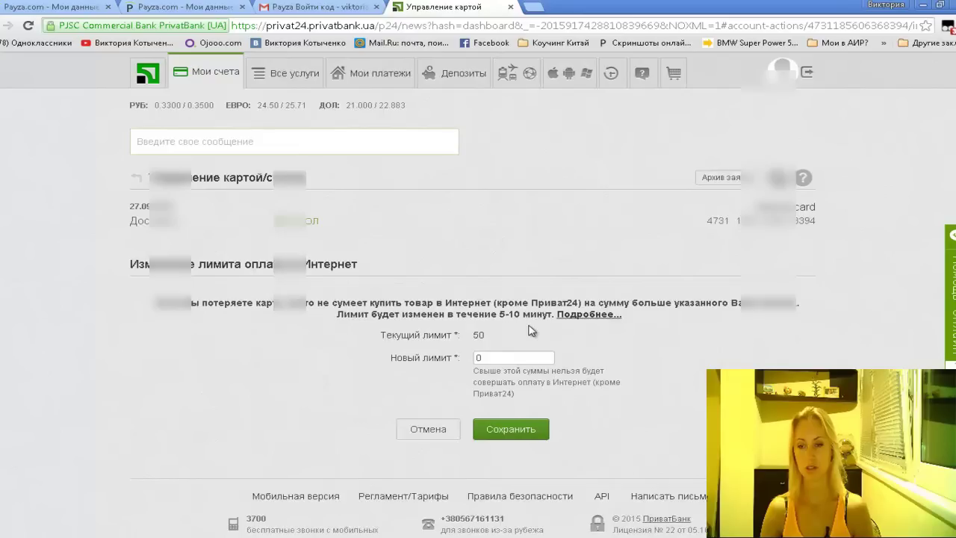
click(476, 359)
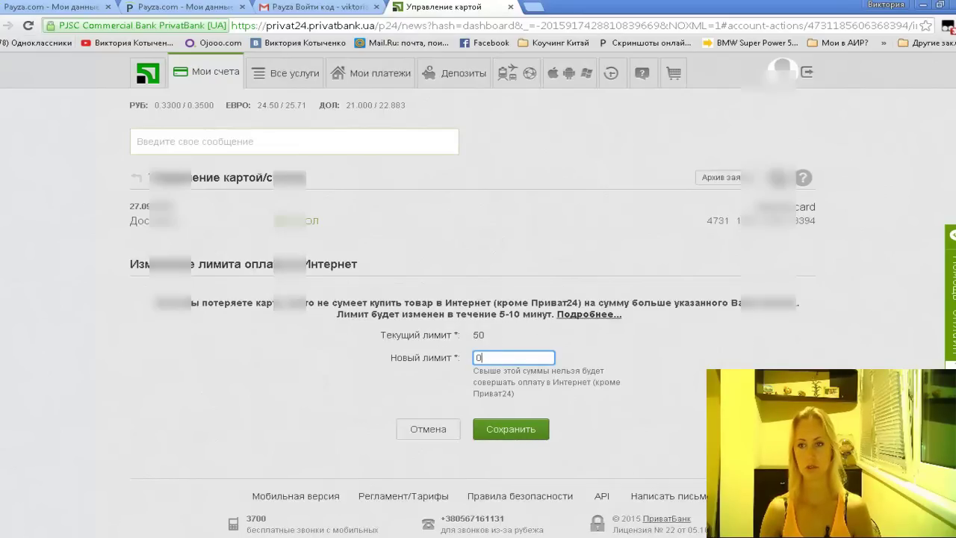
key(Return)
scroll(46, 302, down, 2)
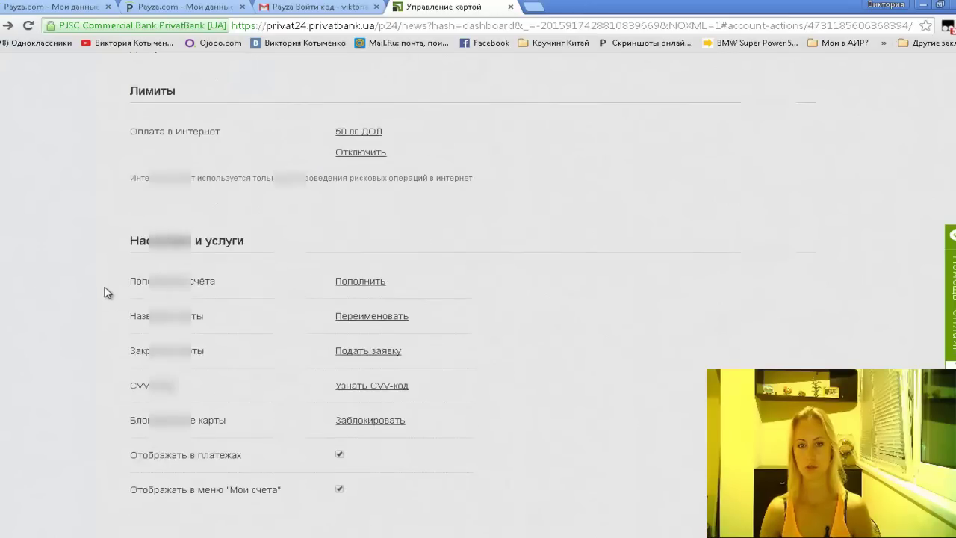
scroll(105, 291, down, 1)
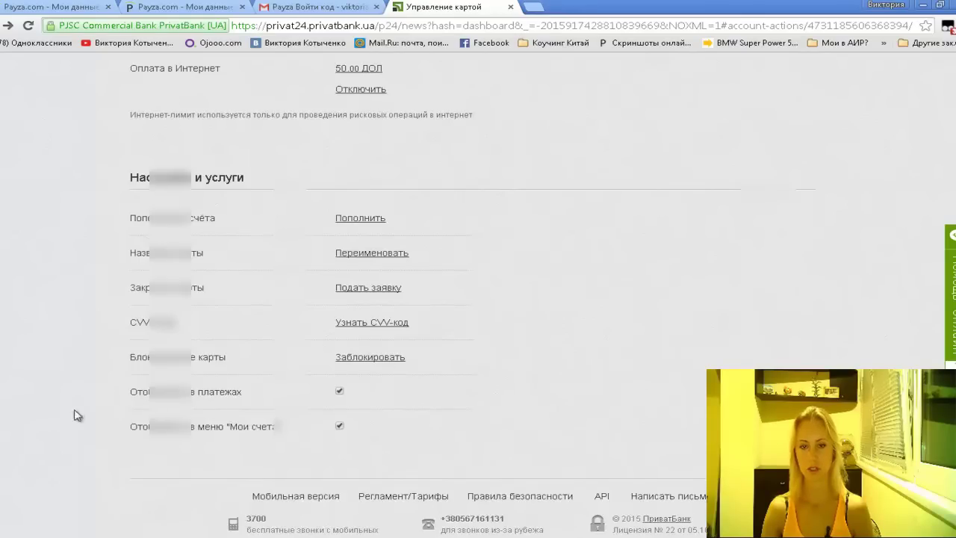
scroll(478, 299, up, 3)
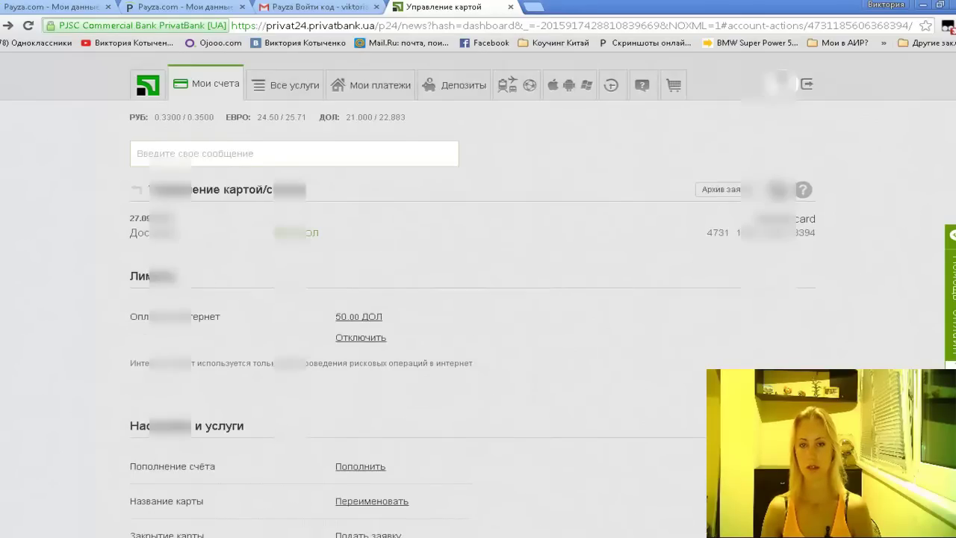
click(212, 84)
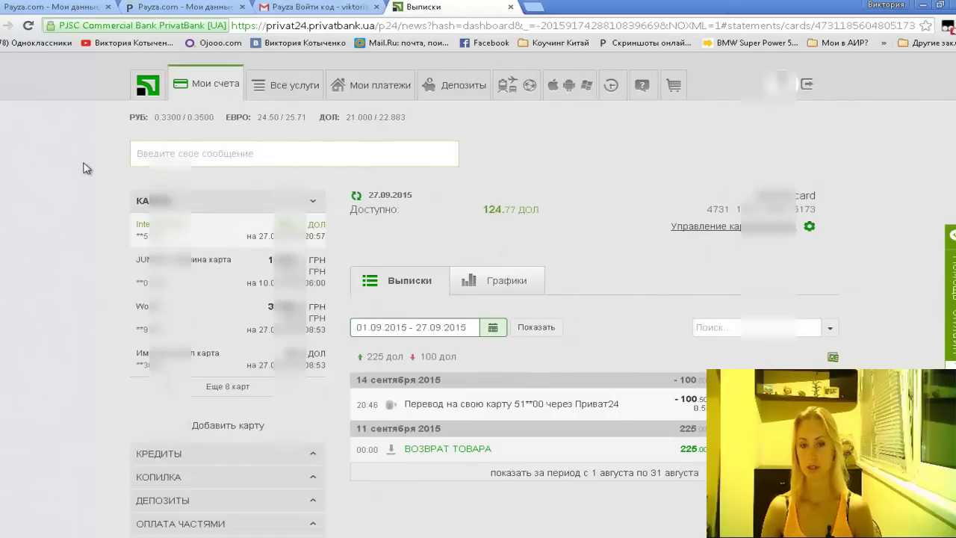
Step: Copy the new 0.00 ДОЛ Internet card's number from its account page, then return to Payza
click(161, 386)
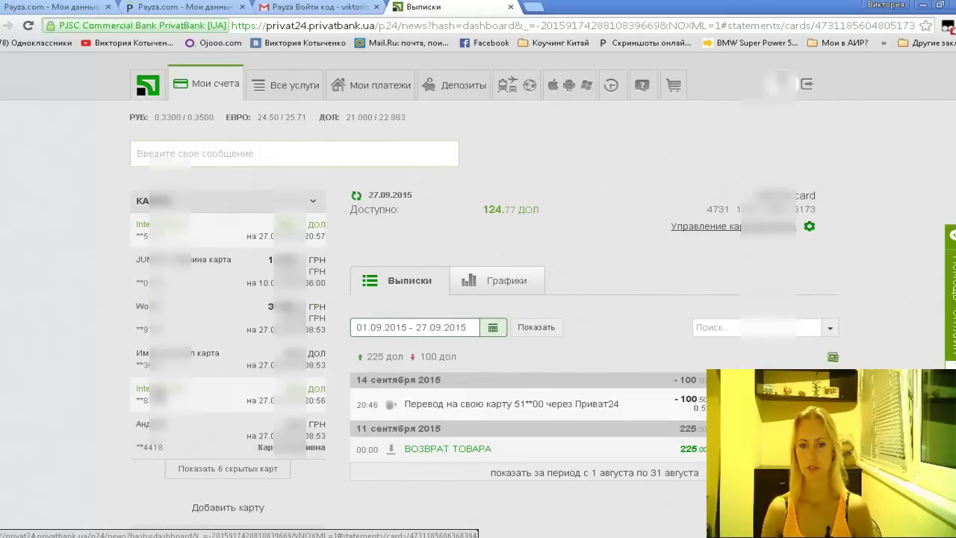
click(224, 395)
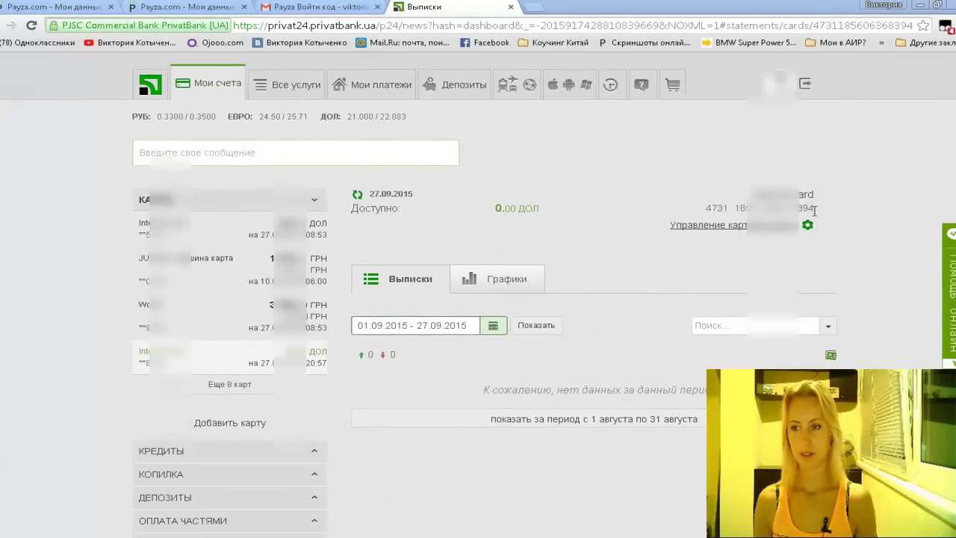
drag(814, 211, 708, 215)
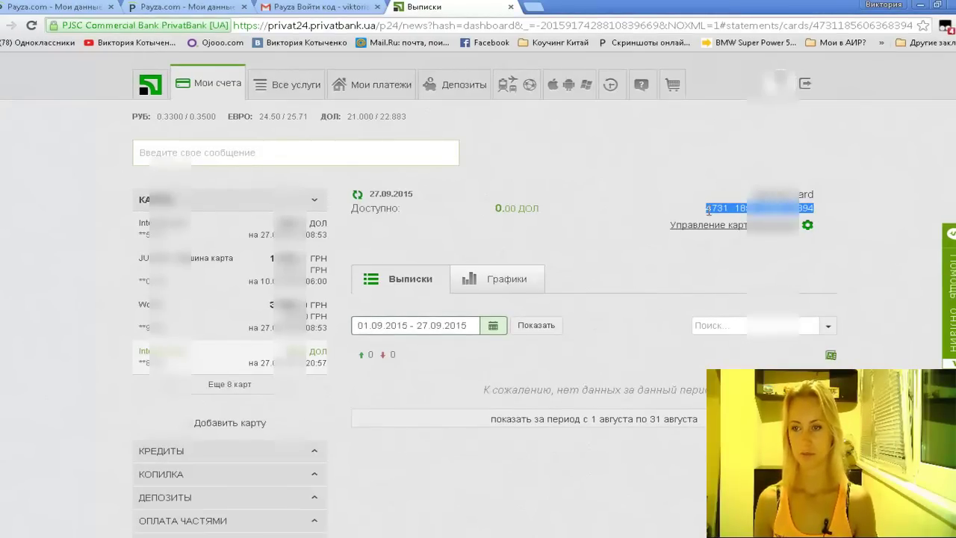
right_click(708, 212)
click(735, 220)
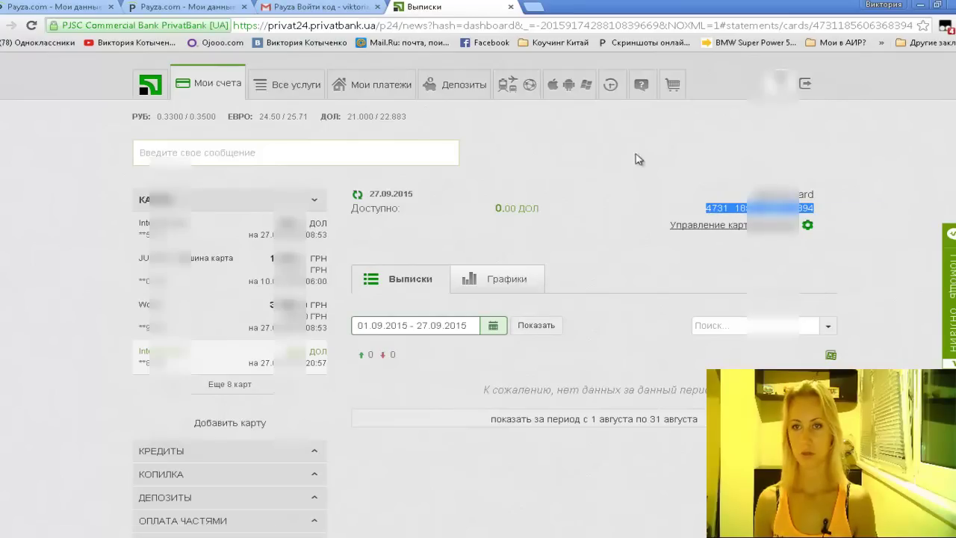
click(168, 9)
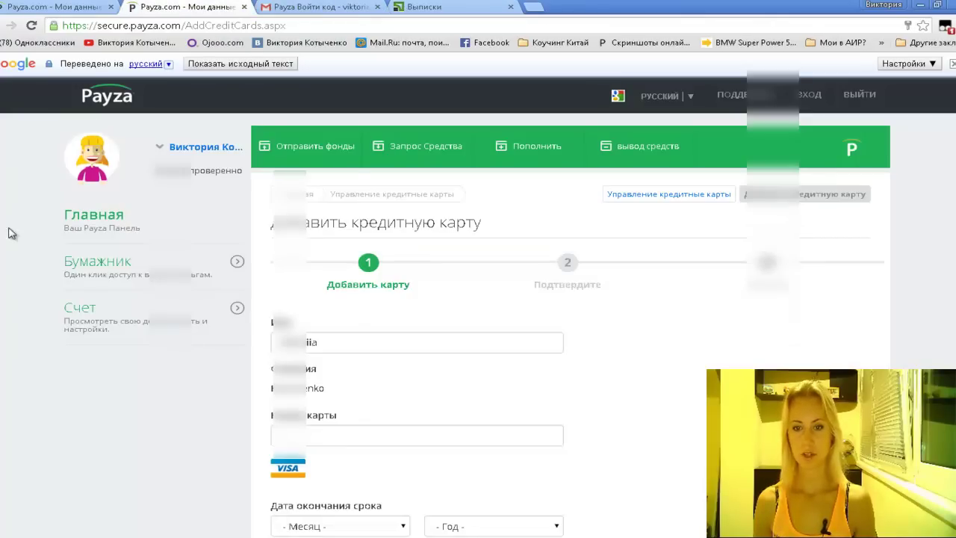
Step: Paste the new card's number into Payza's card number field
scroll(478, 298, down, 2)
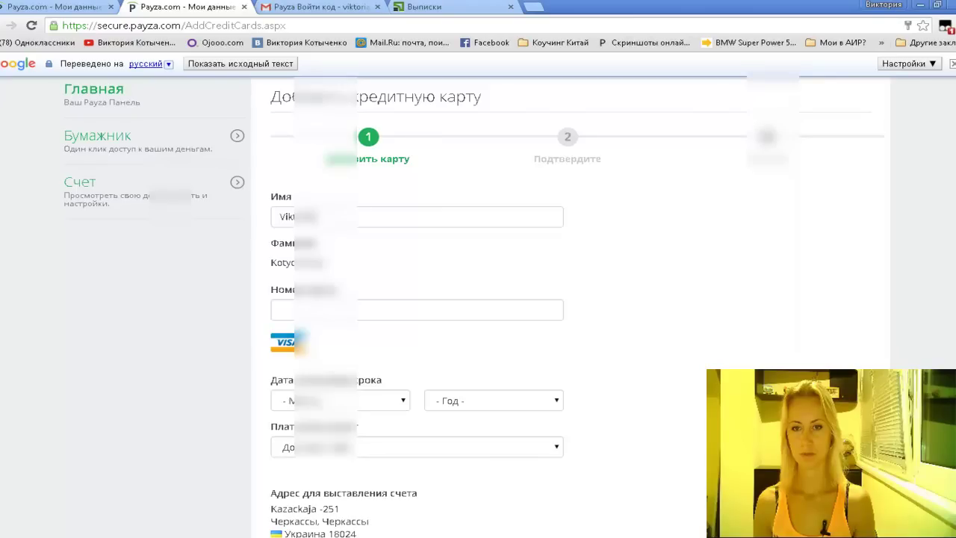
click(284, 311)
right_click(284, 312)
click(321, 383)
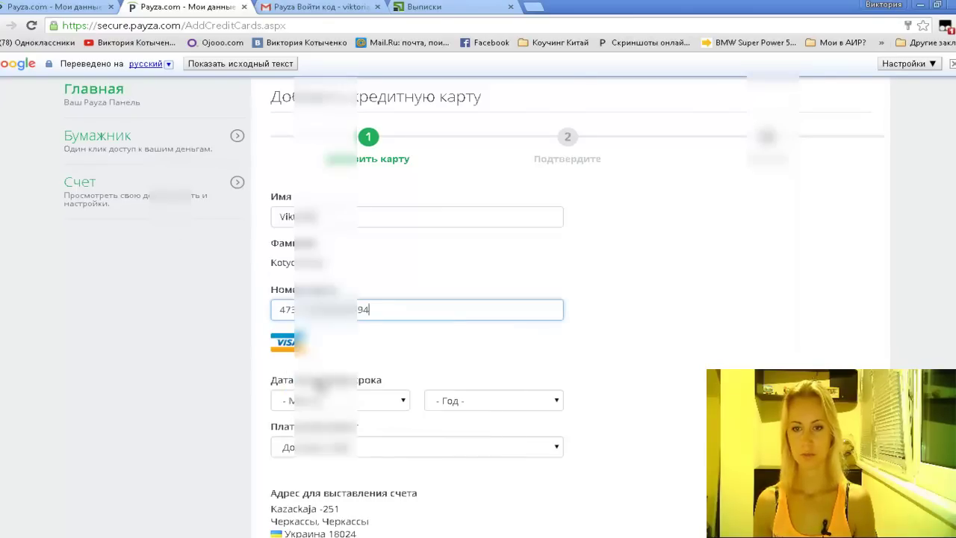
scroll(186, 348, down, 2)
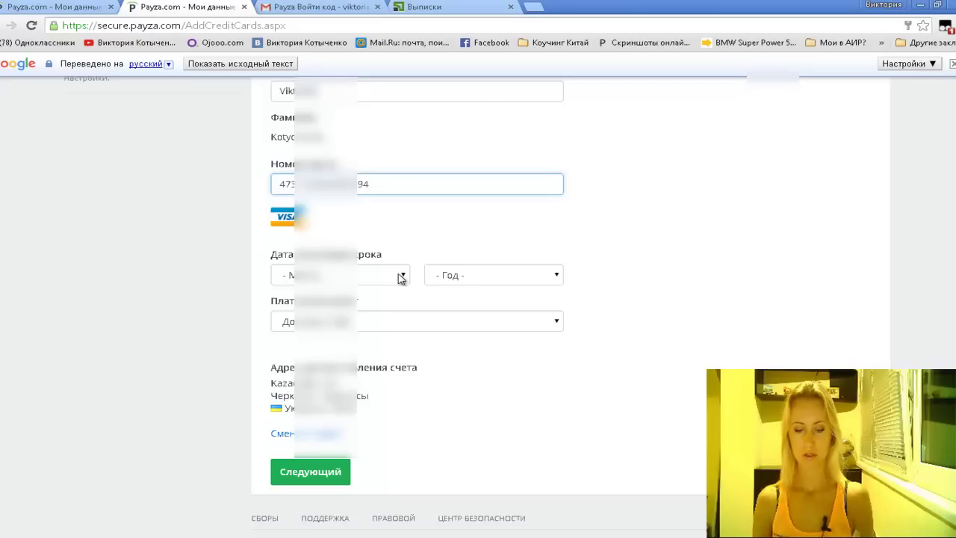
Step: Check the other Payza add-card tab, then return to the Privat24 card statements
click(94, 11)
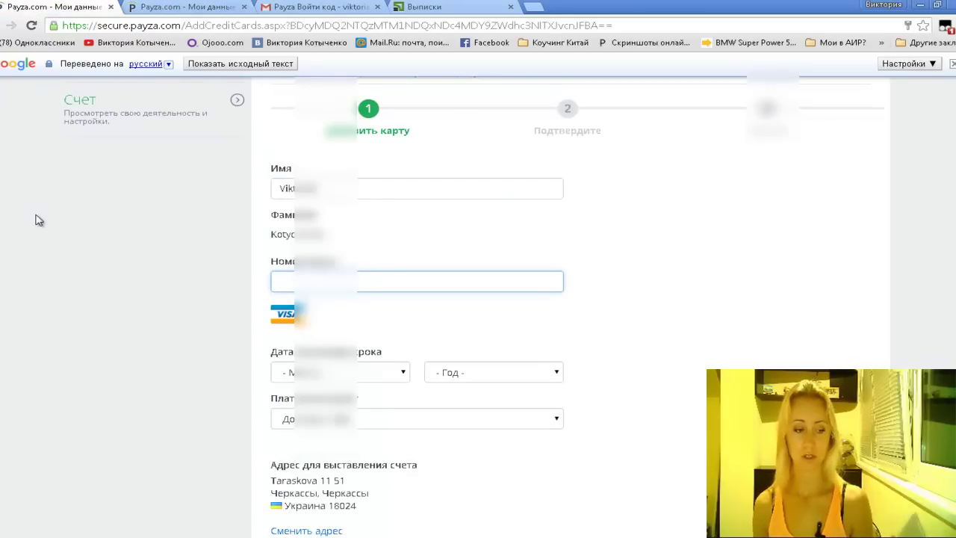
scroll(28, 260, up, 3)
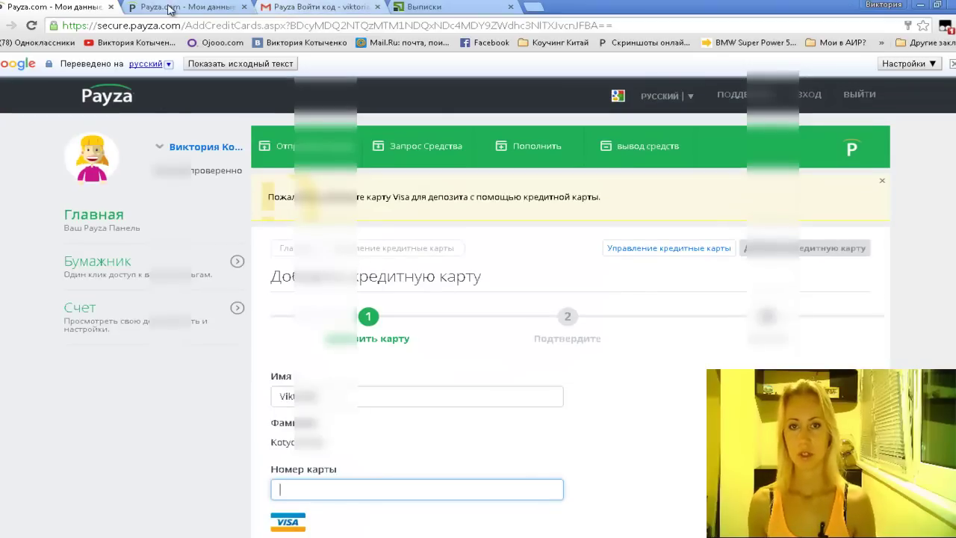
click(410, 8)
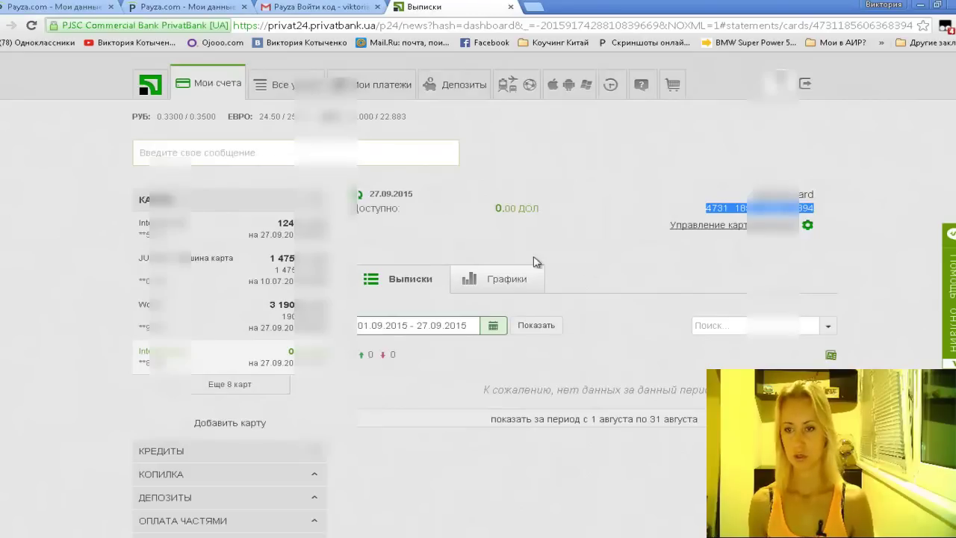
Step: Request the internet card's CVV code from the card's gear menu, confirming with the pasted SMS code
click(807, 228)
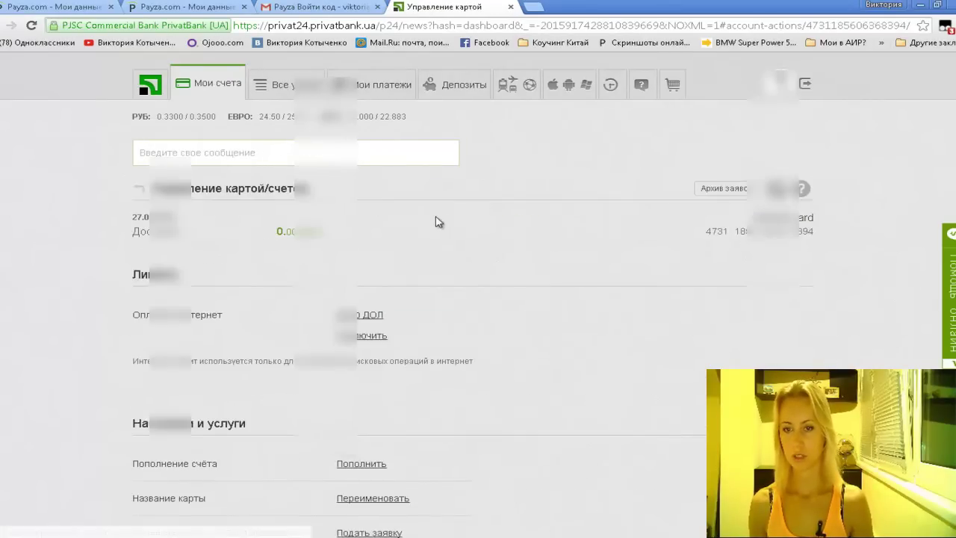
scroll(433, 224, down, 3)
click(359, 379)
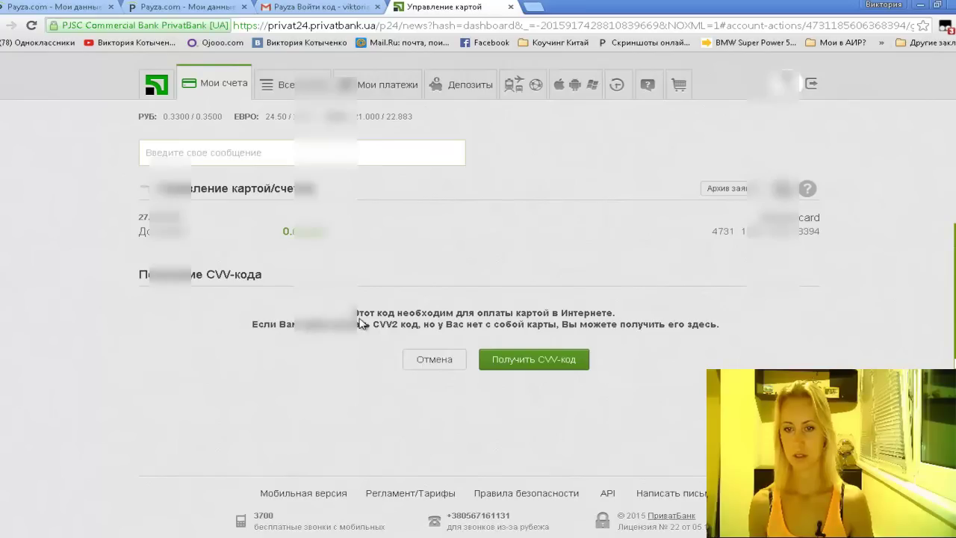
click(504, 362)
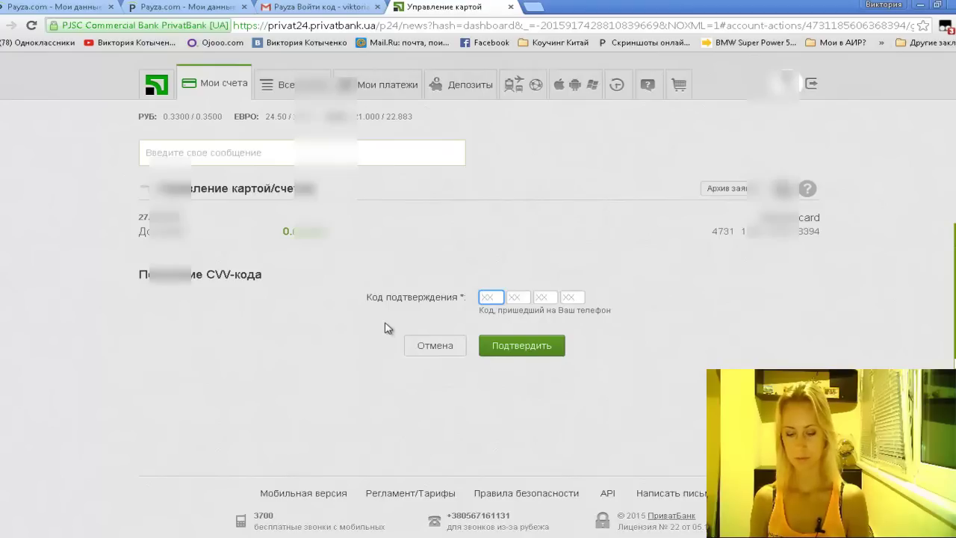
key(ctrl+v)
click(536, 347)
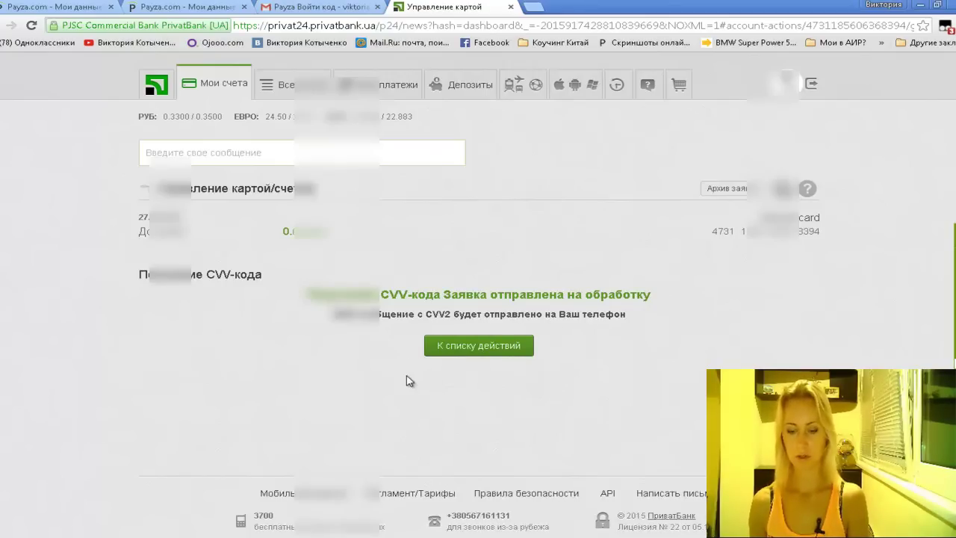
click(471, 347)
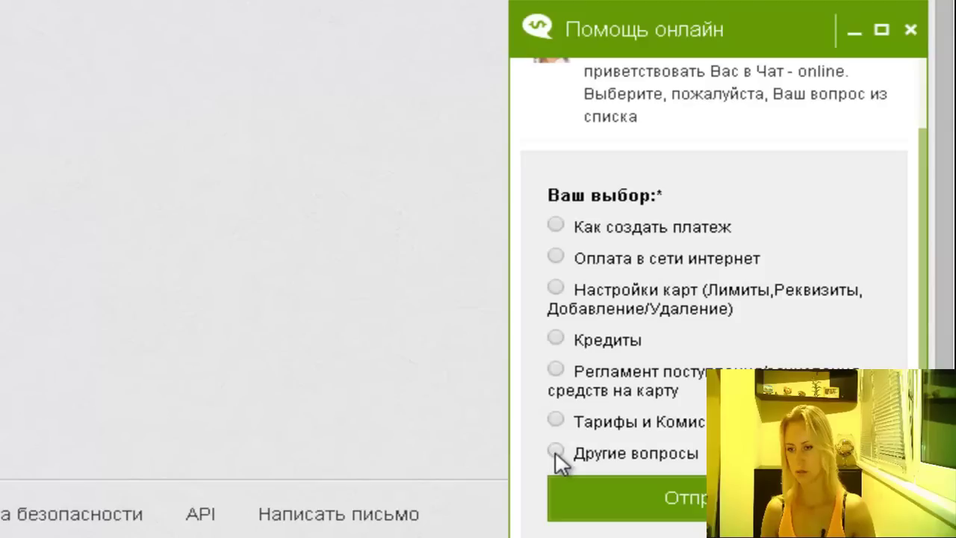
Step: In the help chat, pick Другие вопросы > Задать вопрос and send a question about the card's validity
click(554, 451)
click(630, 498)
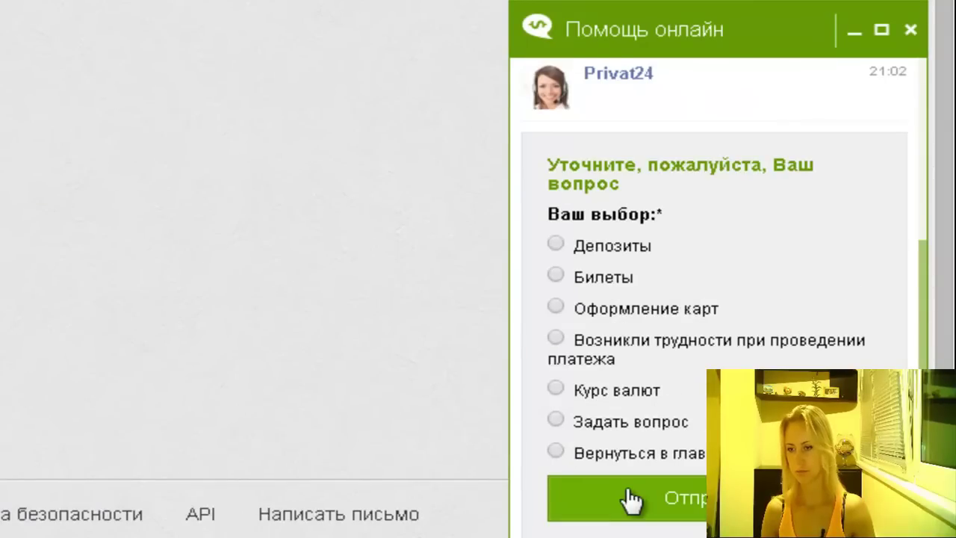
click(555, 420)
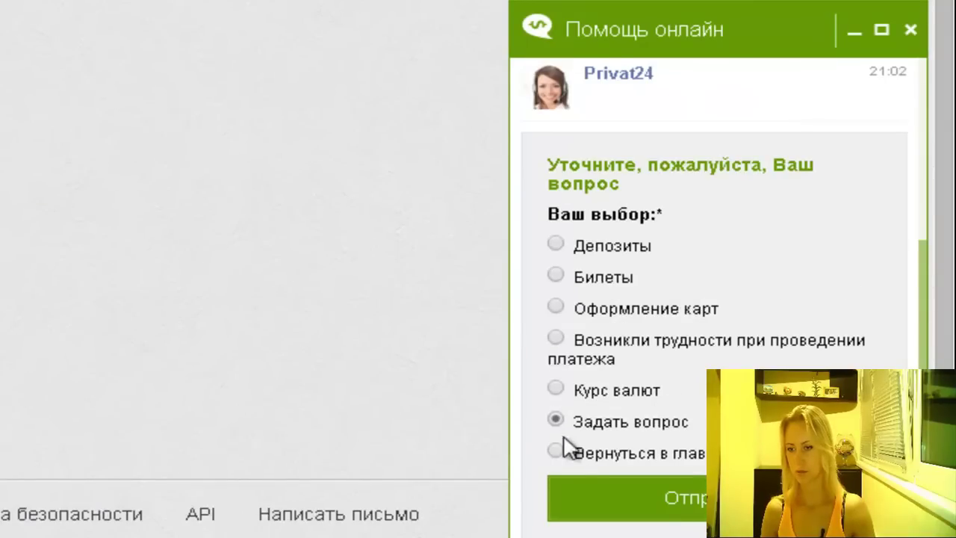
click(680, 508)
text(мне)
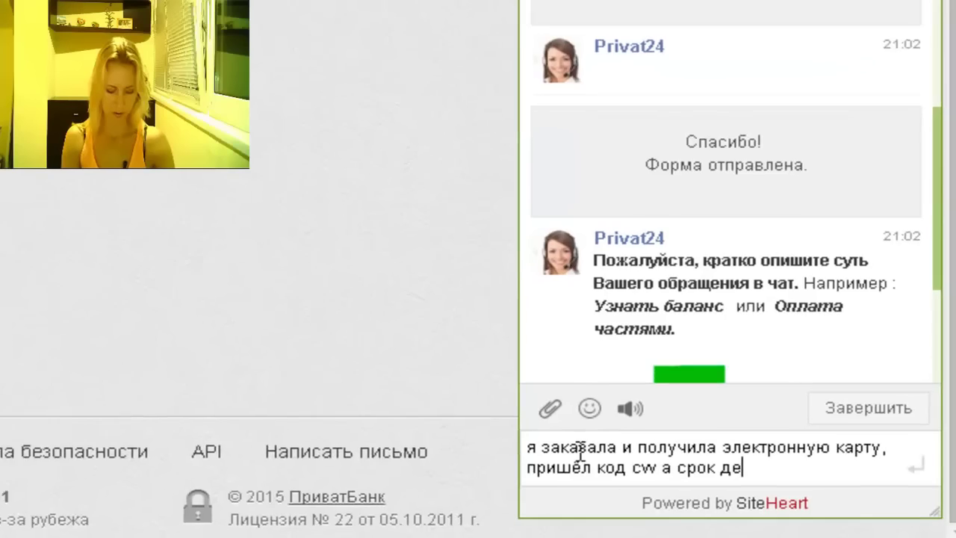
text(й)
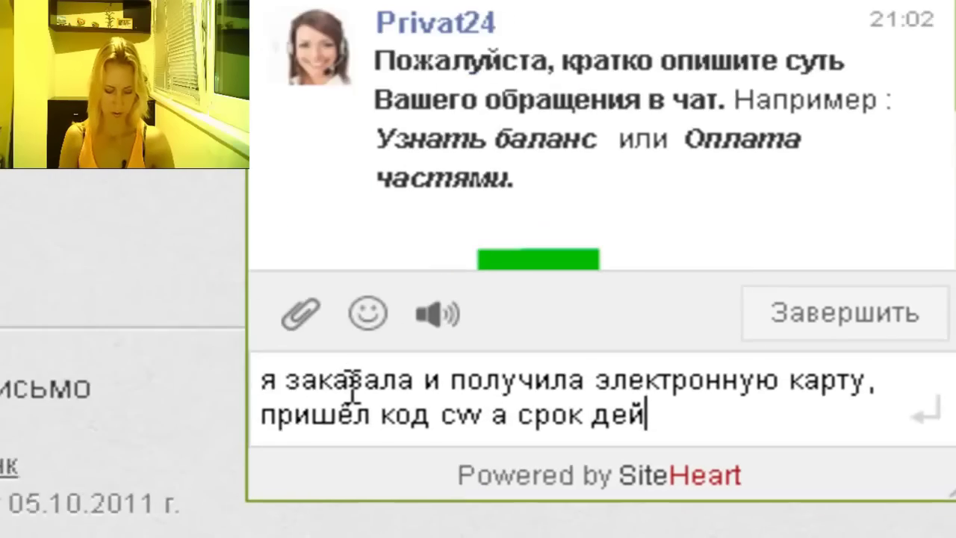
text(ствия?)
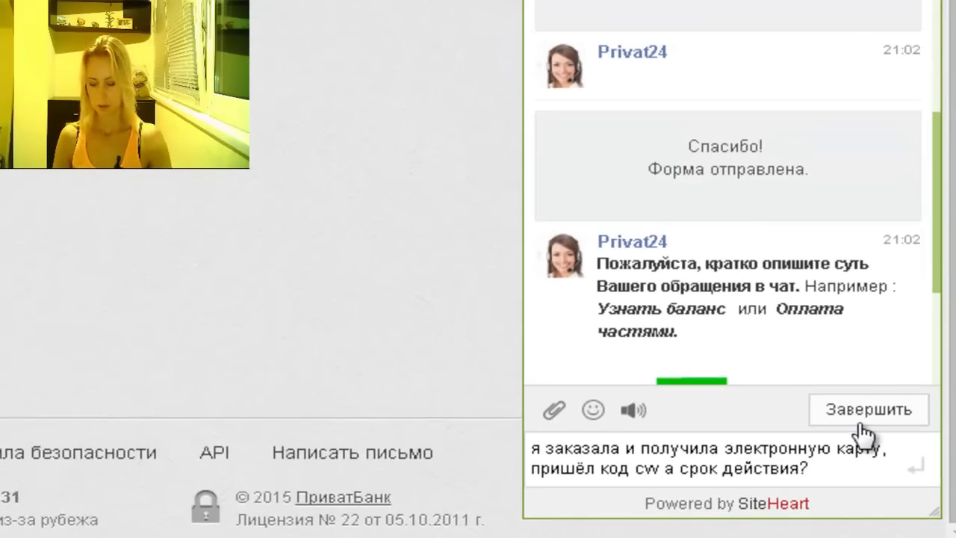
click(933, 371)
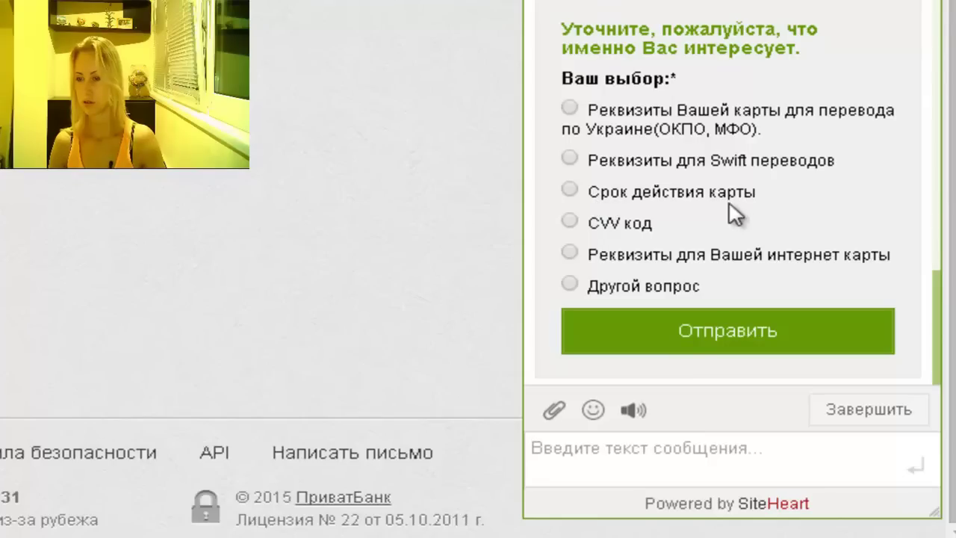
Step: Choose the Срок действия карты topic and copy the menu path from the chat's answer
click(569, 189)
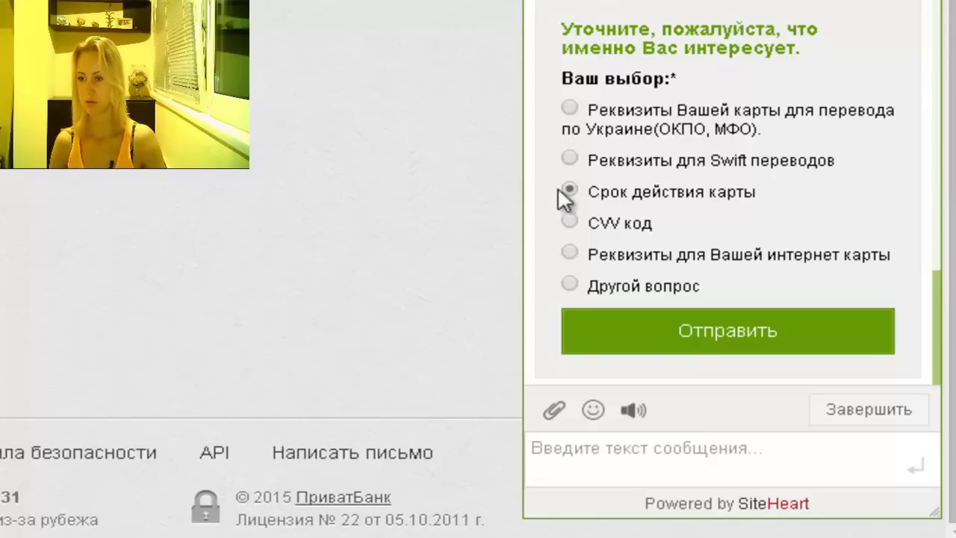
click(740, 337)
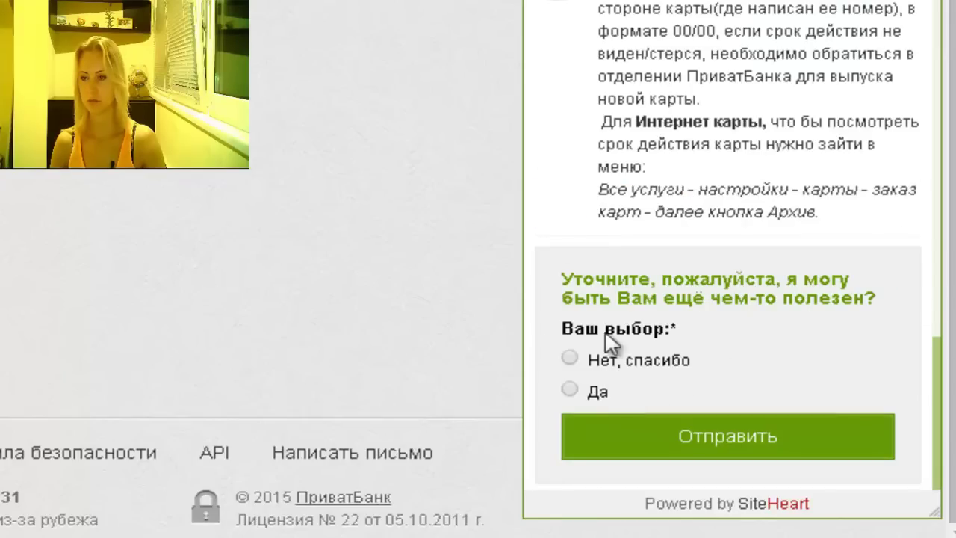
scroll(565, 187, up, 2)
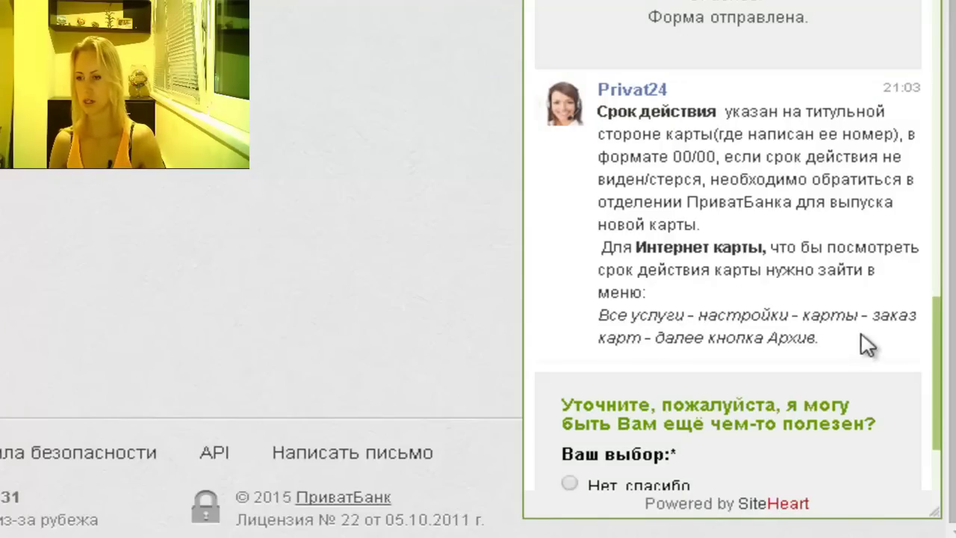
drag(821, 340, 601, 322)
right_click(622, 328)
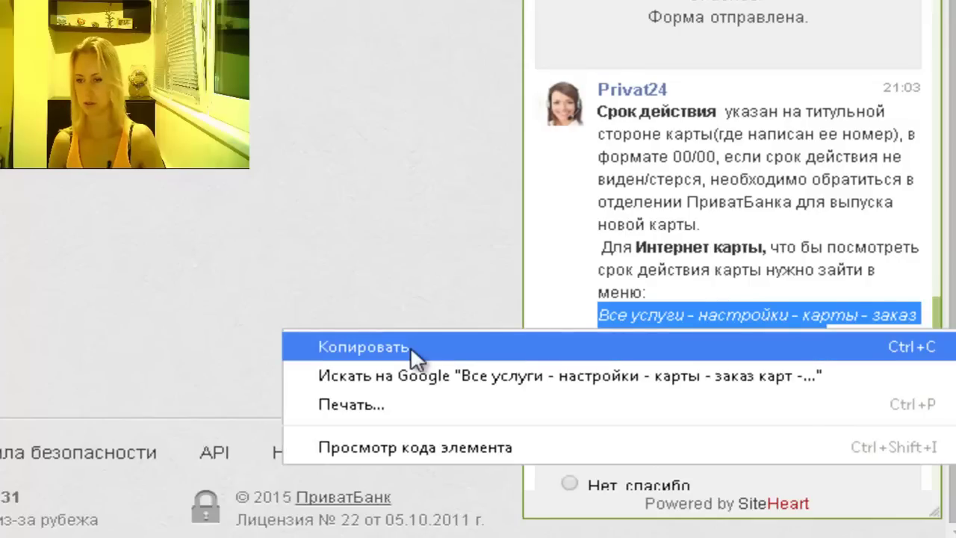
click(418, 358)
key(alt+Tab)
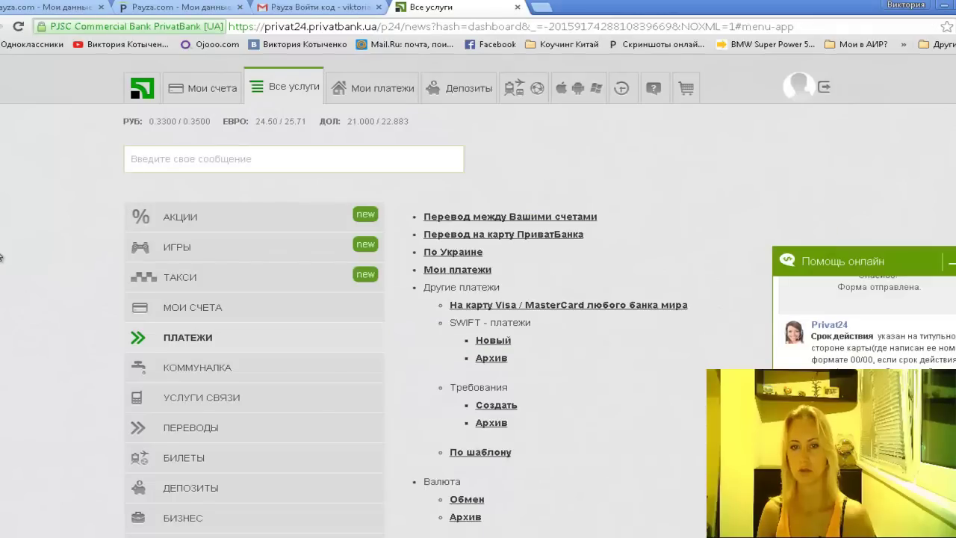
Step: View the Заказ карт archive under Все услуги > НАСТРОЙКИ to check the internet cards' status
scroll(0, 257, down, 2)
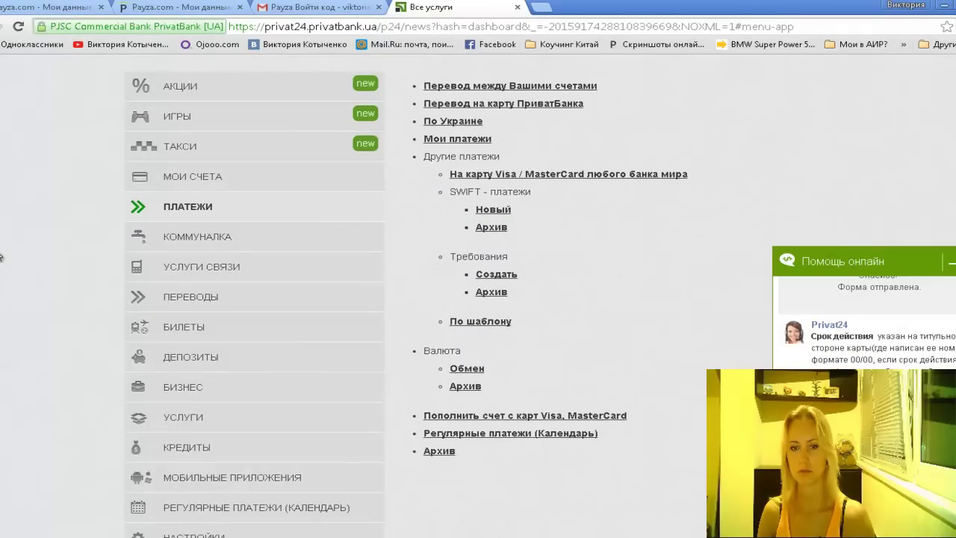
scroll(124, 351, down, 1)
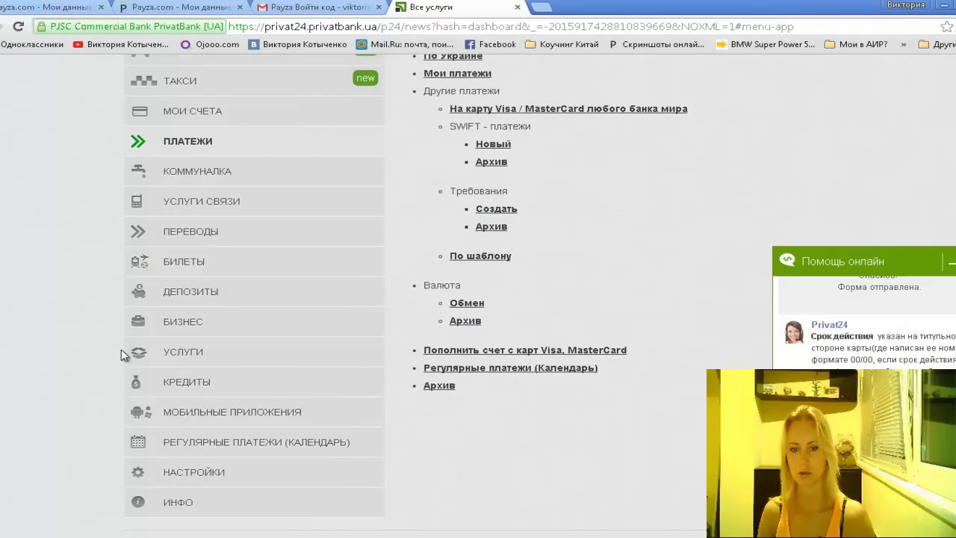
click(207, 474)
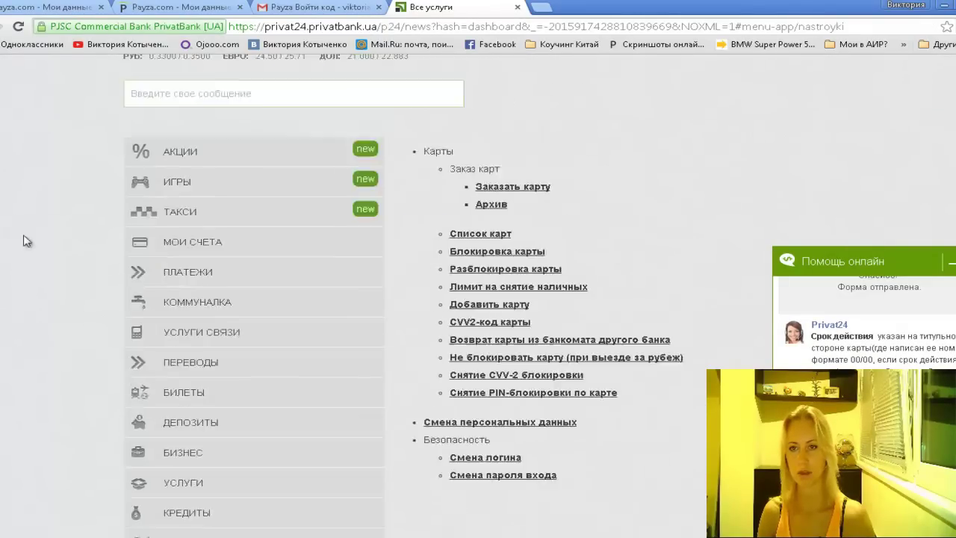
click(491, 270)
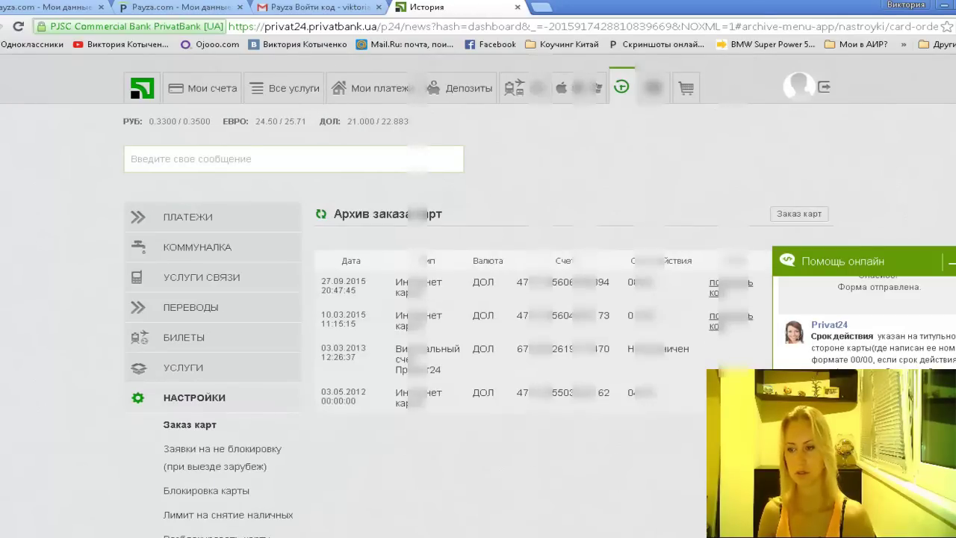
scroll(331, 229, down, 2)
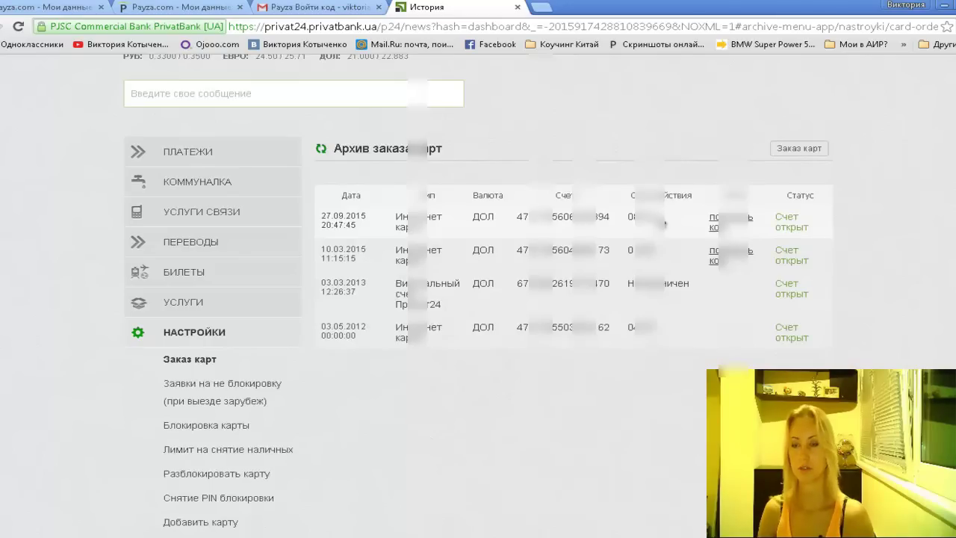
click(185, 7)
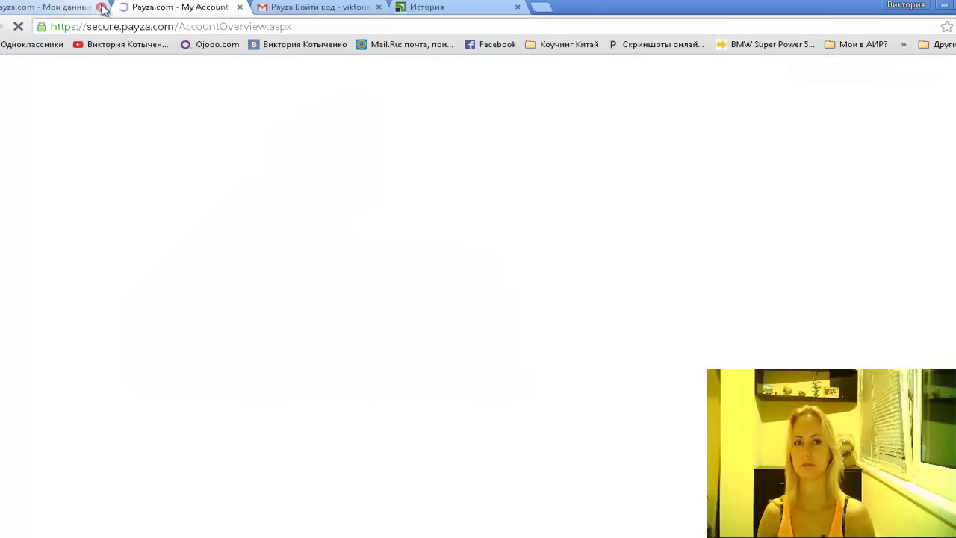
Step: Log back into Payza and go from Проверка to Пополнить счет, choosing the credit card option
click(101, 7)
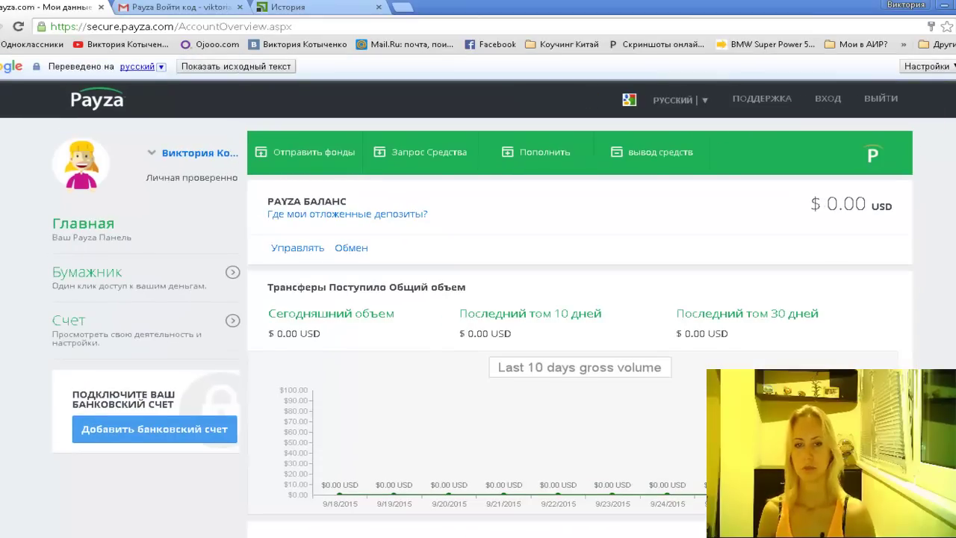
click(210, 157)
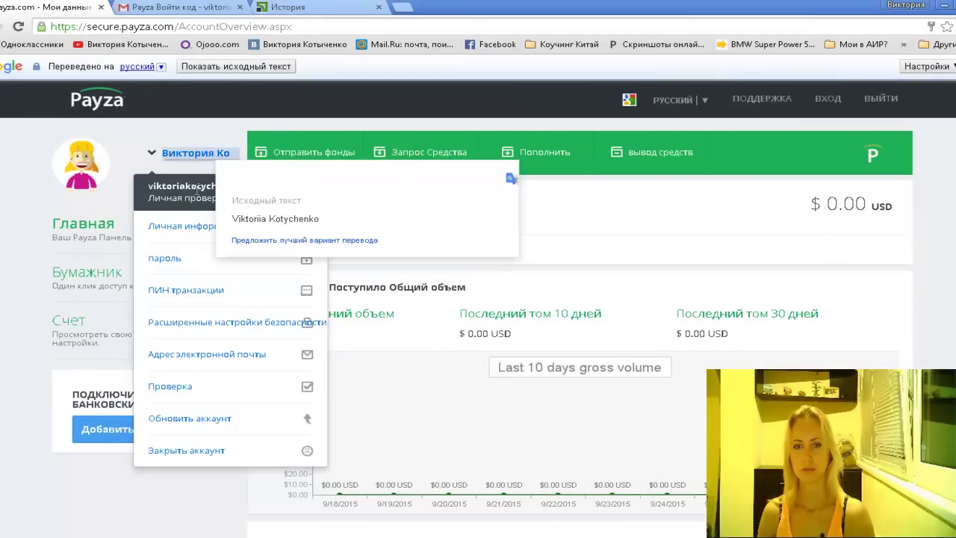
click(181, 386)
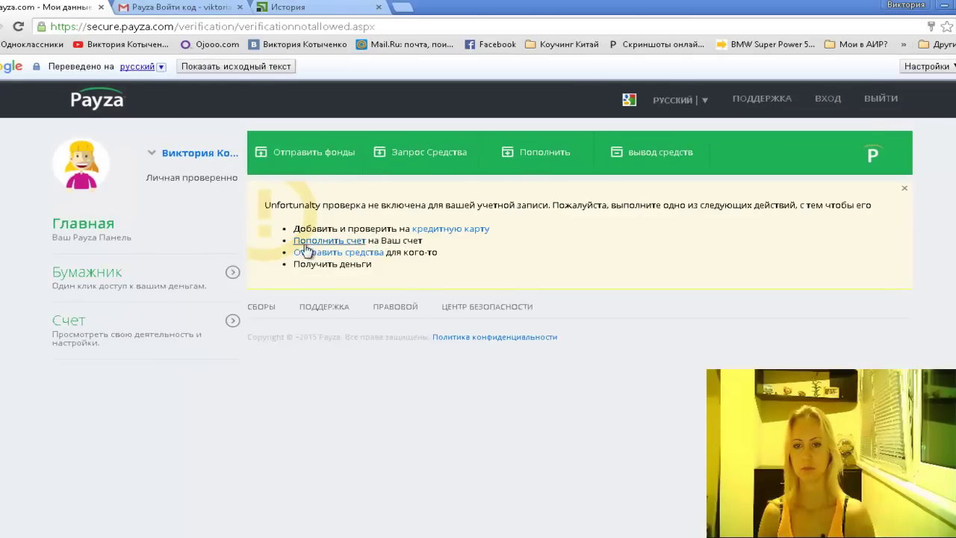
mouse_move(313, 246)
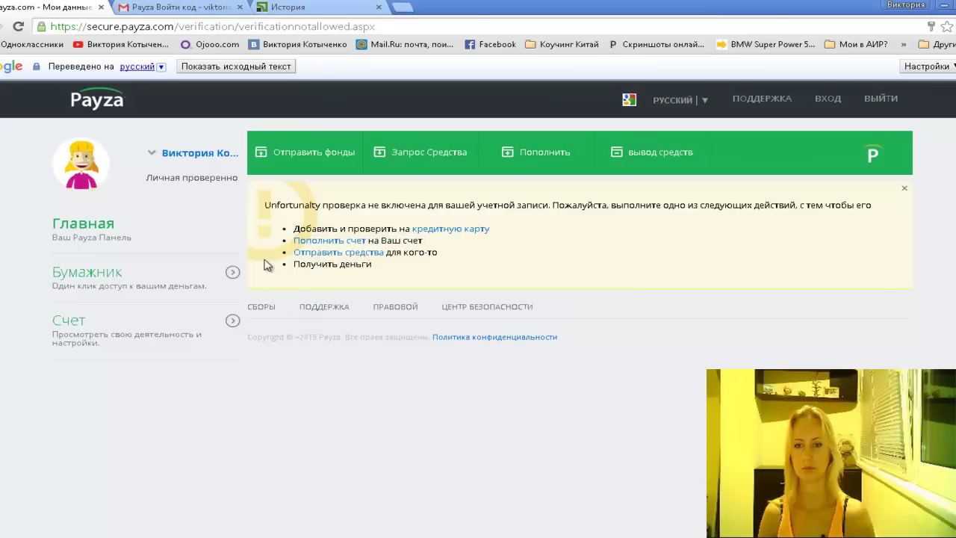
click(314, 241)
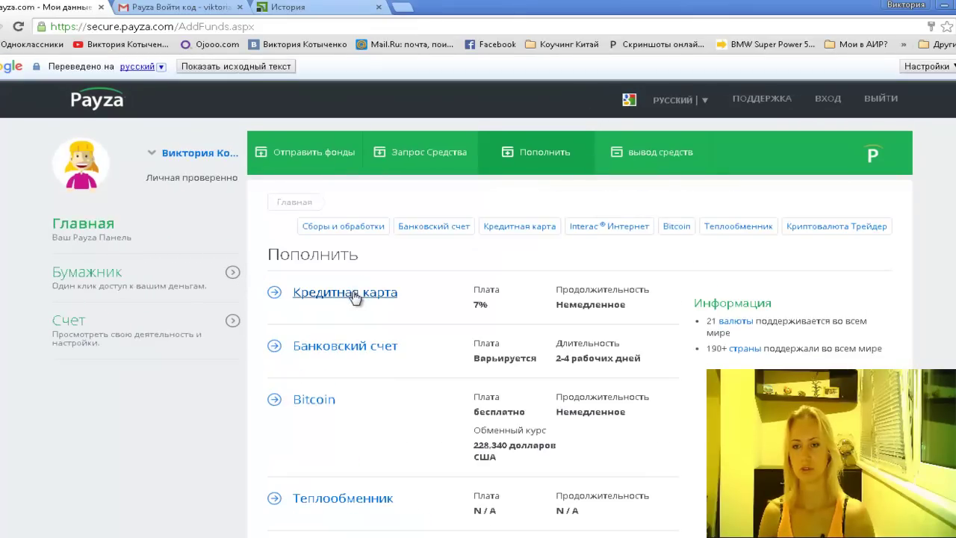
click(353, 296)
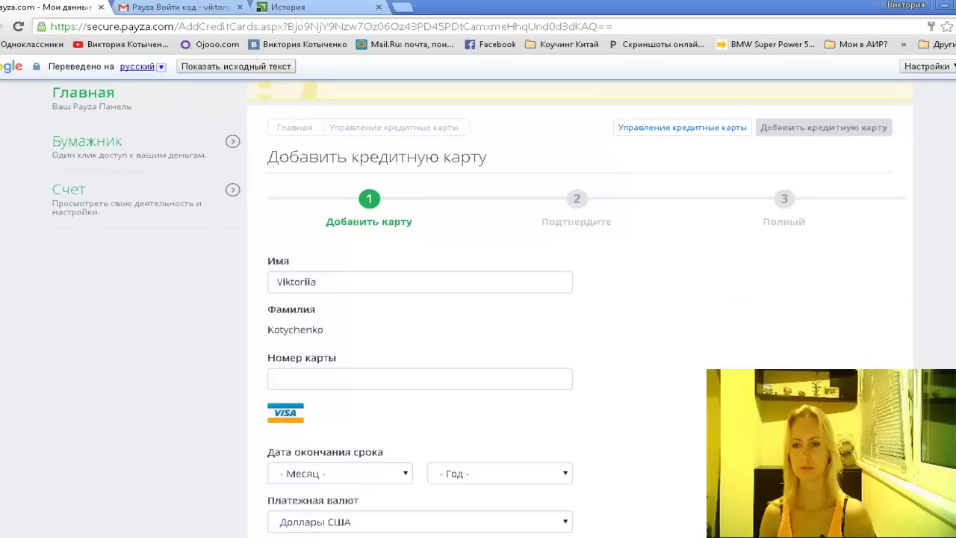
Step: Paste the Visa card number, set expiry to August and the card's year, accept the terms and submit
scroll(188, 277, down, 3)
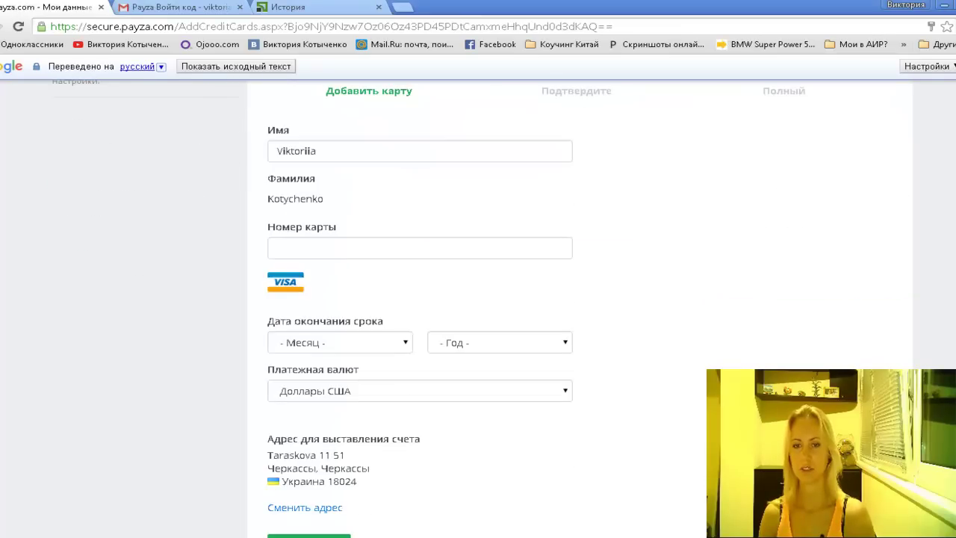
right_click(282, 246)
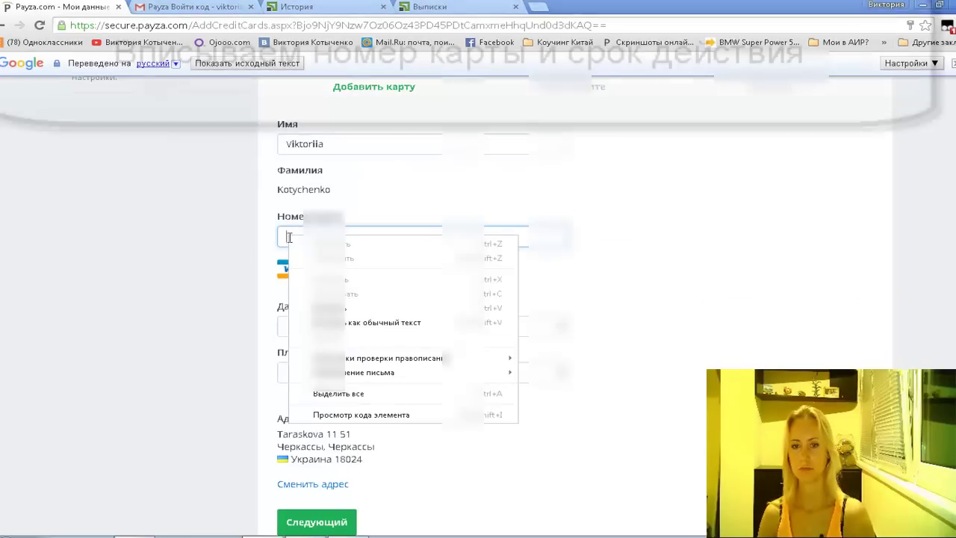
click(329, 307)
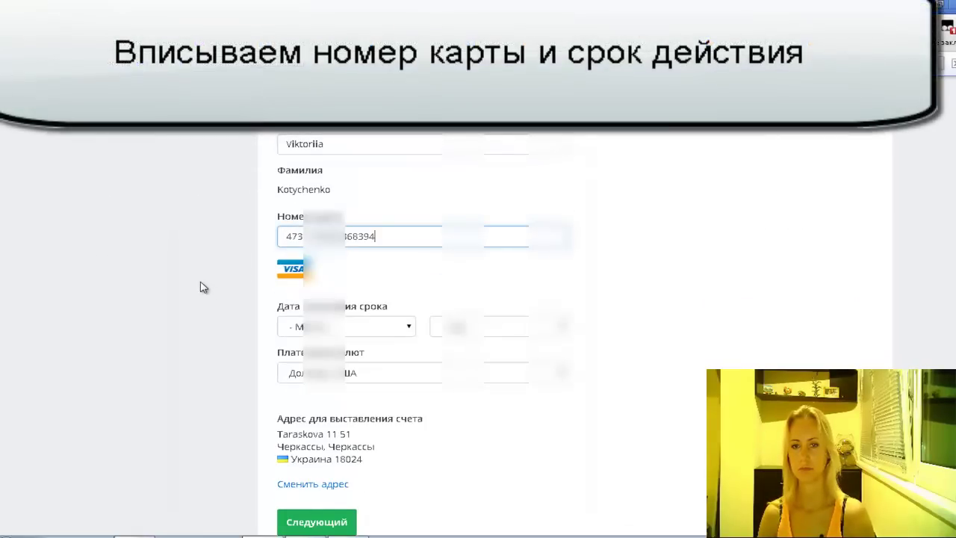
click(346, 326)
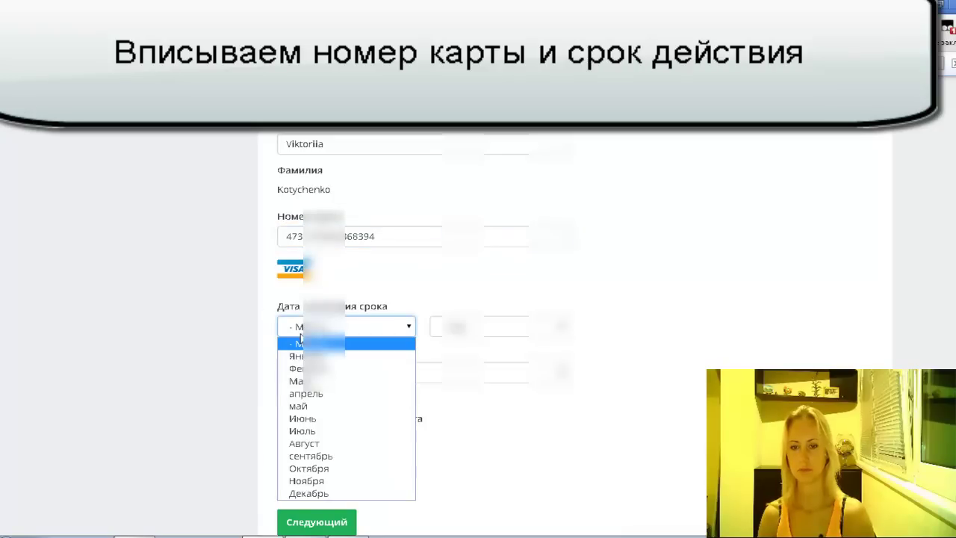
click(366, 443)
click(512, 323)
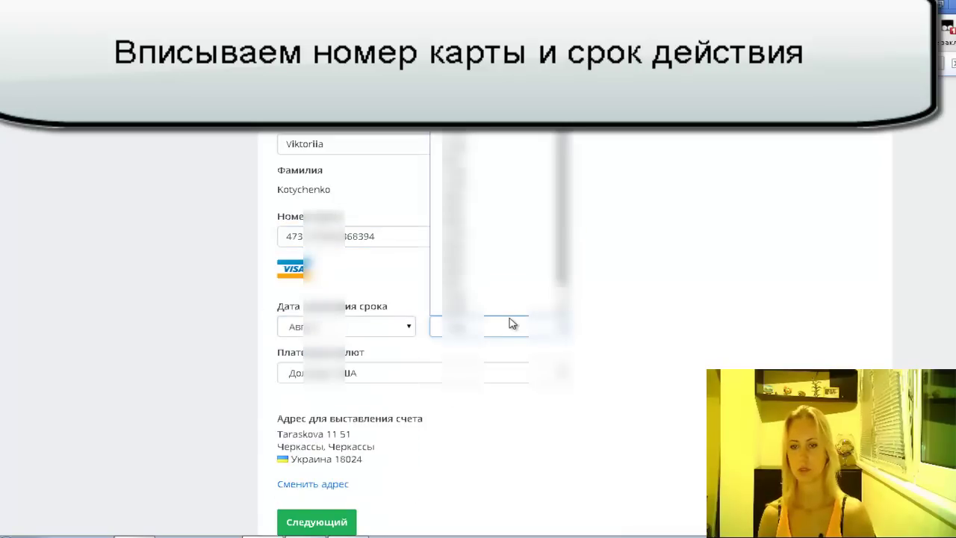
scroll(485, 164, up, 1)
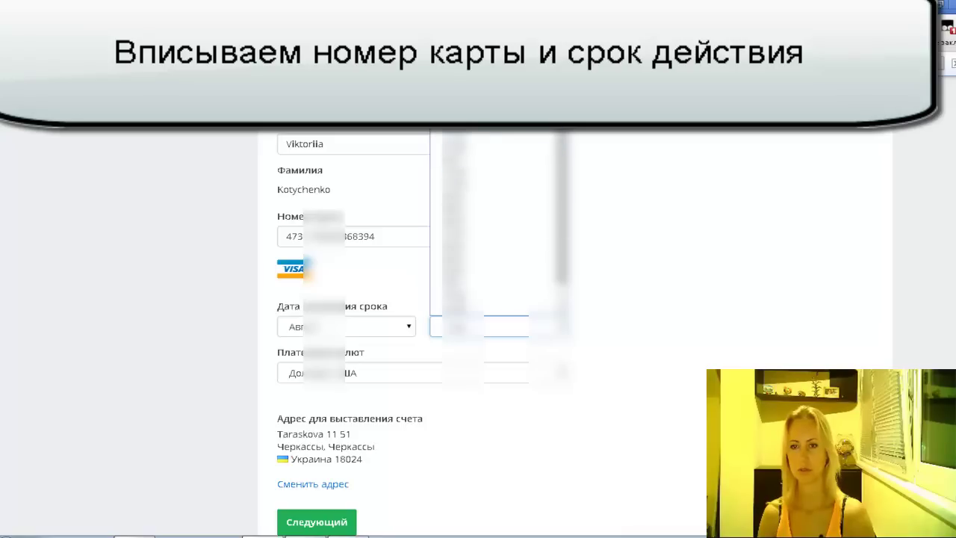
click(463, 196)
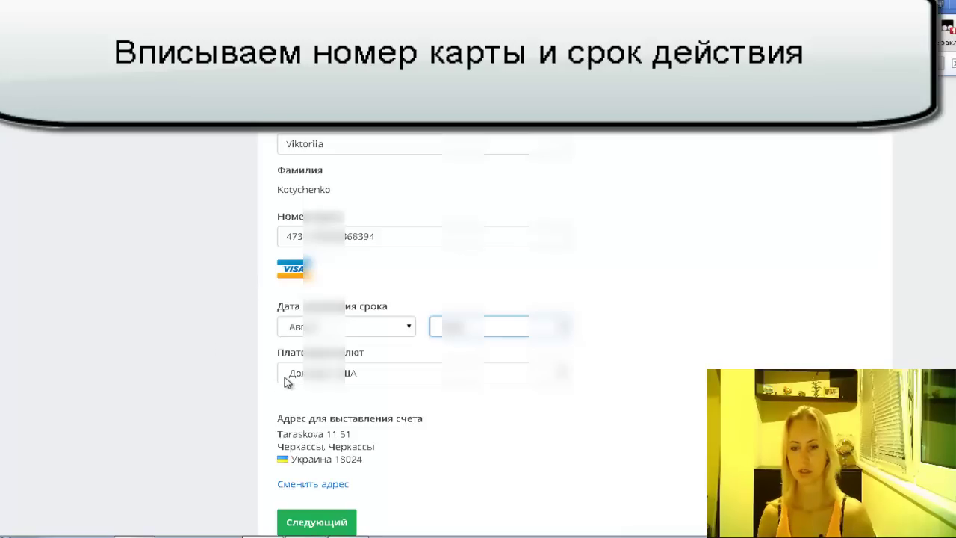
click(295, 520)
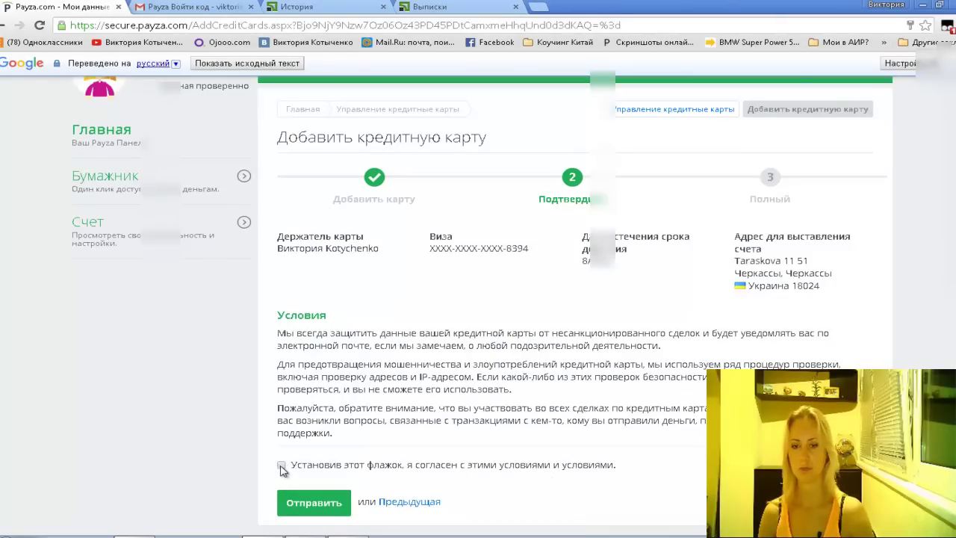
click(310, 503)
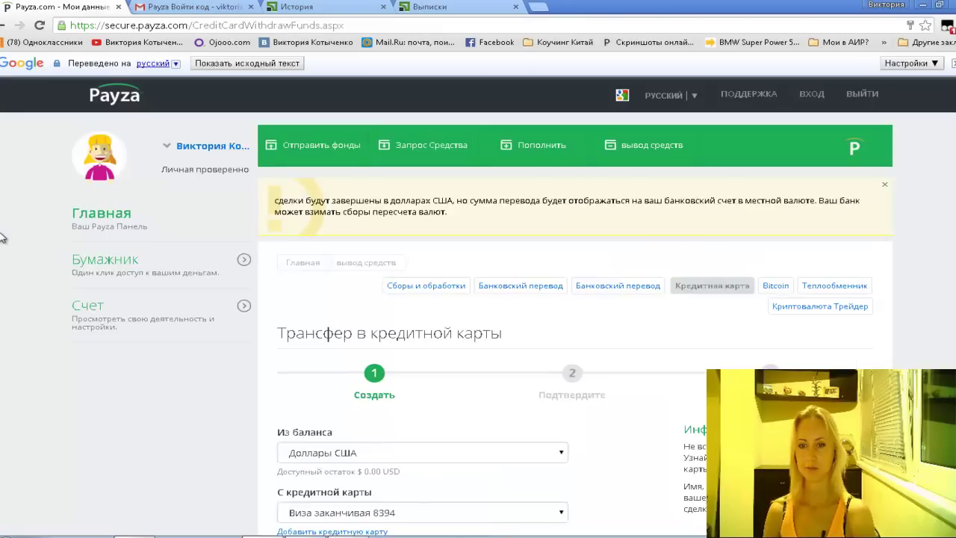
Step: Scroll the account overview to check the $20.00 USD balance
scroll(3, 238, down, 3)
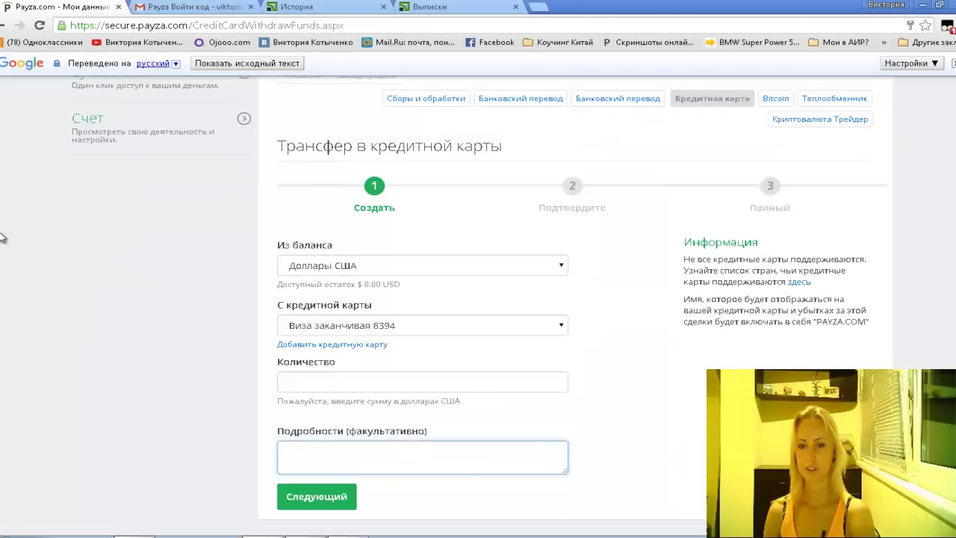
scroll(112, 345, up, 3)
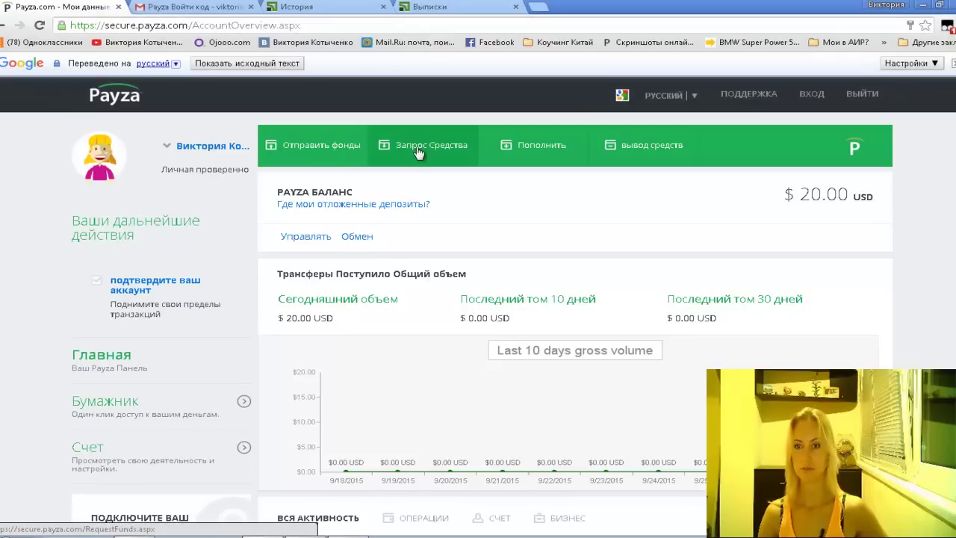
Step: Withdraw 20 USD to the saved Visa card via the Кредитная карта option and continue to confirmation
click(656, 147)
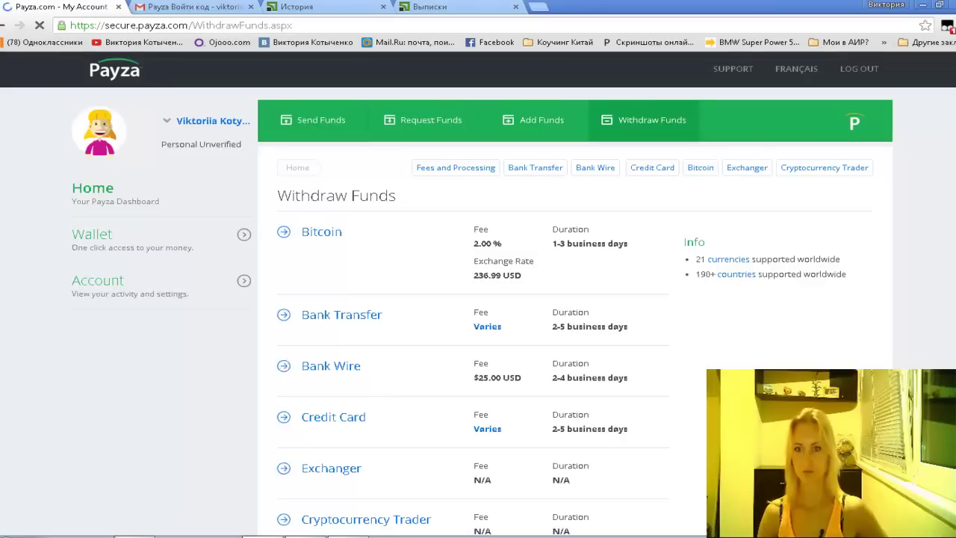
scroll(358, 407, down, 1)
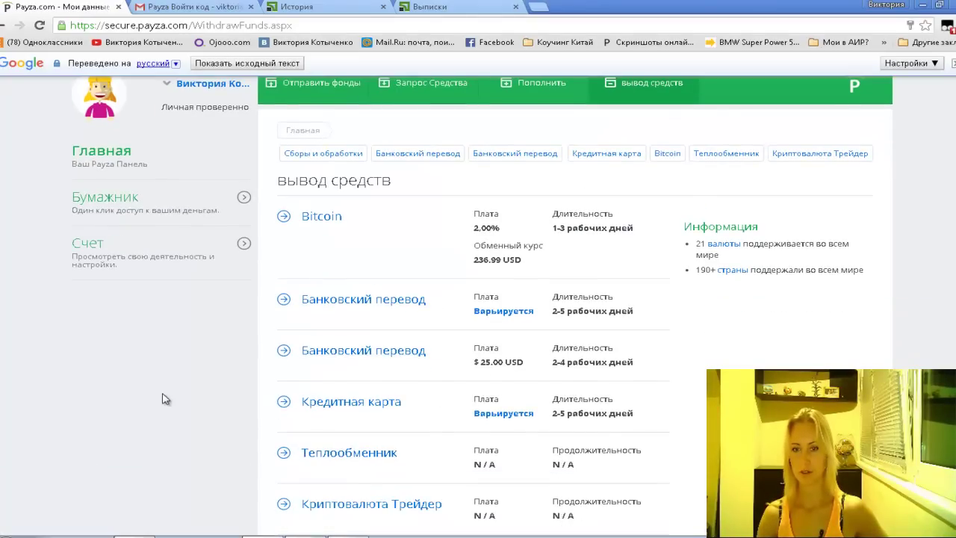
scroll(172, 313, down, 1)
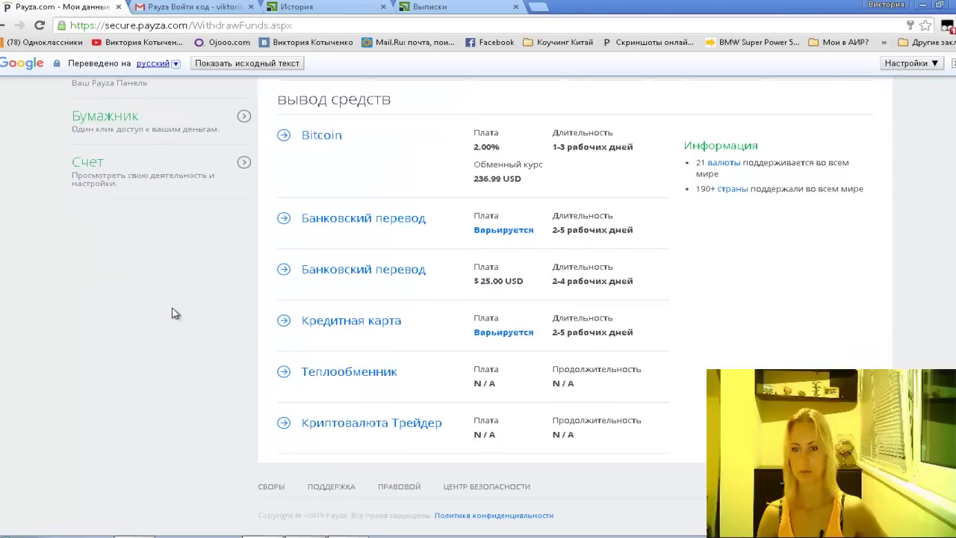
click(322, 326)
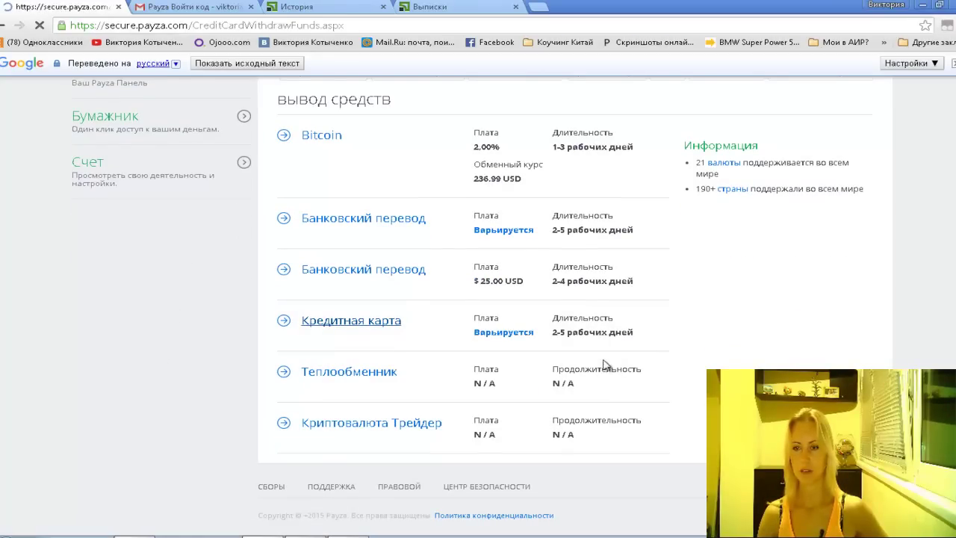
scroll(209, 306, down, 2)
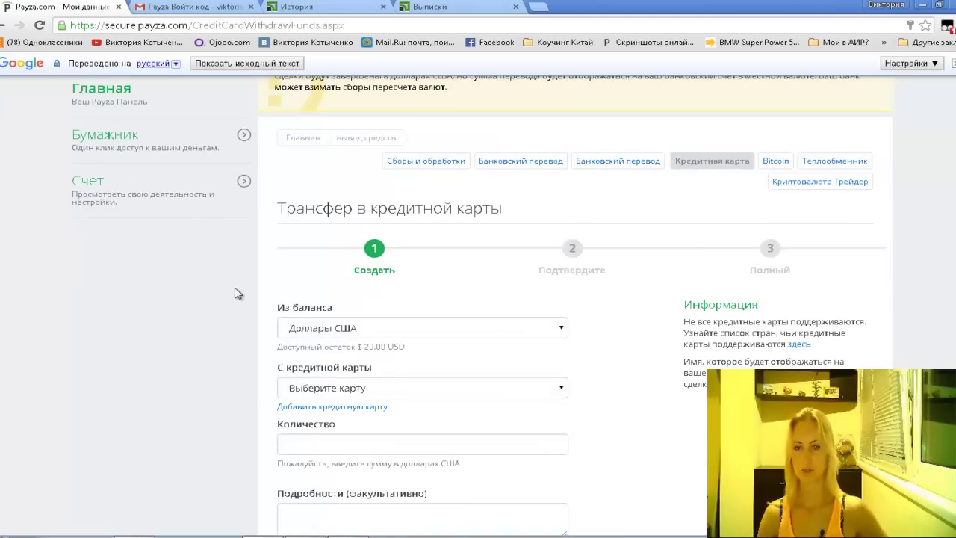
scroll(221, 330, down, 2)
click(320, 269)
click(324, 298)
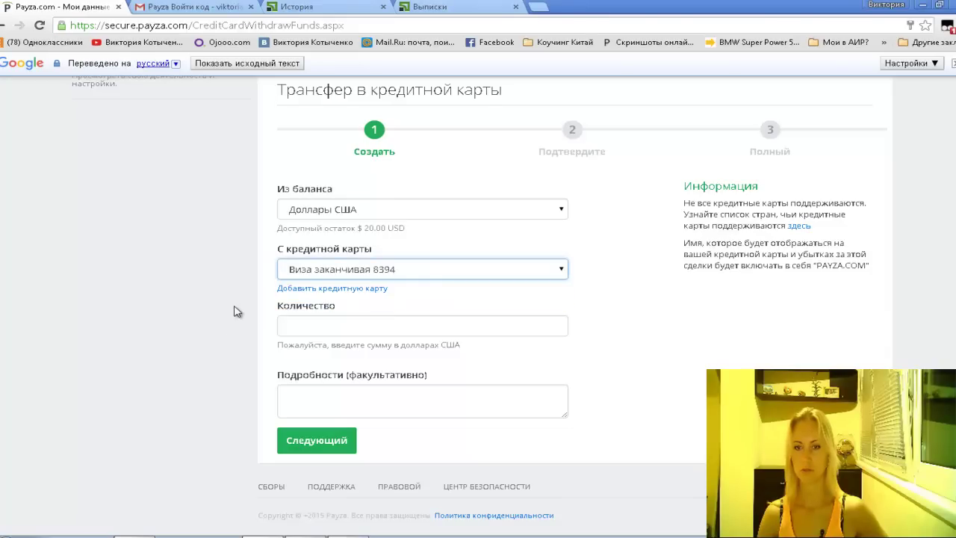
click(301, 325)
text(20)
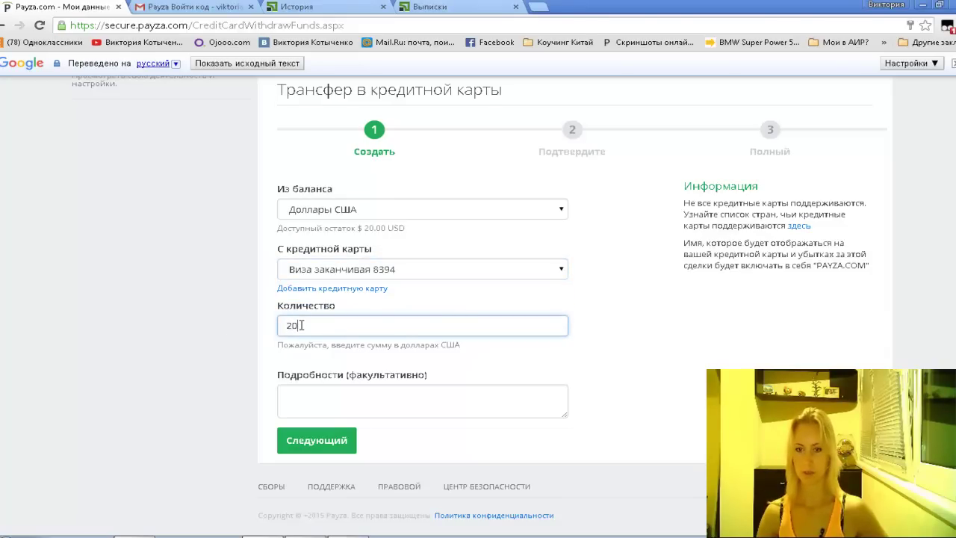
click(321, 441)
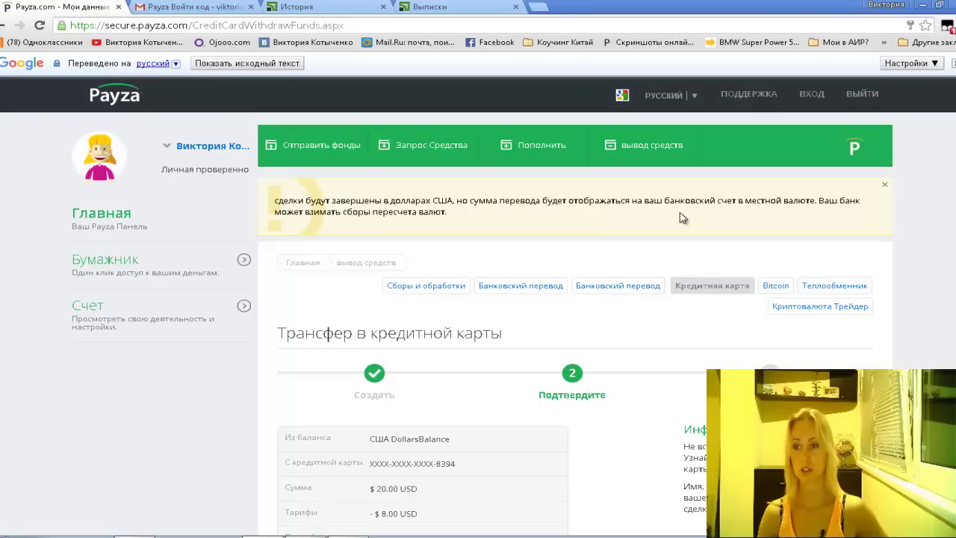
Step: Review the confirmation details: $20.00 from the USD balance, $8.00 fee, $12.00 to the card
scroll(721, 219, down, 3)
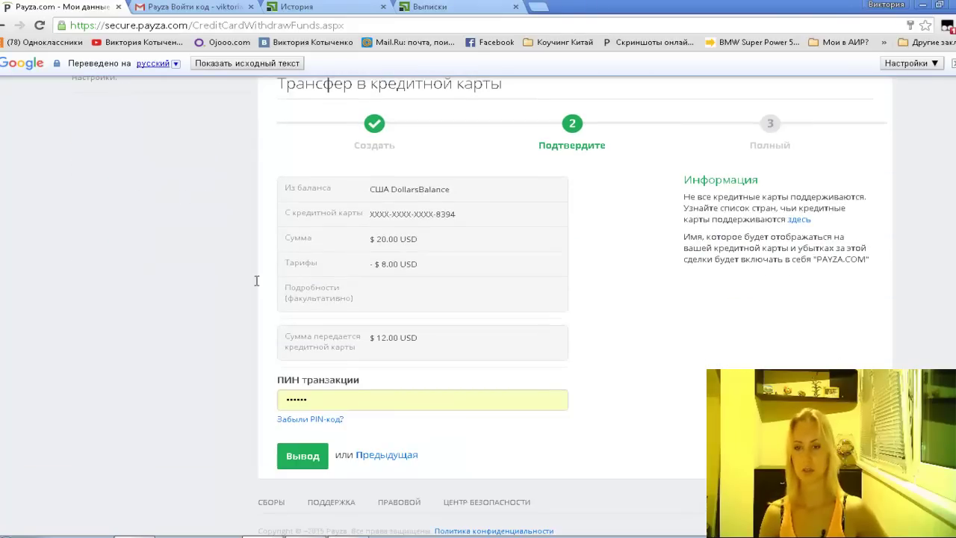
scroll(181, 294, down, 1)
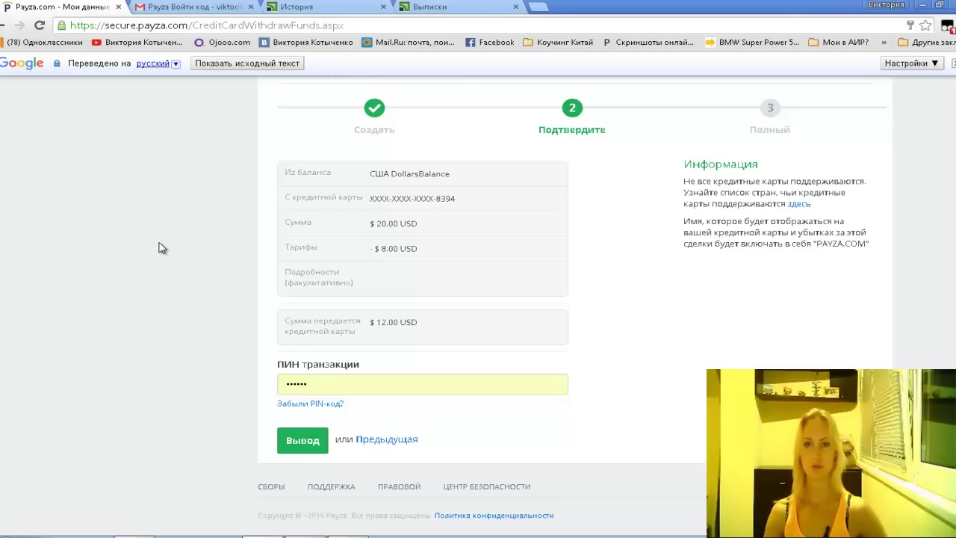
scroll(59, 268, up, 3)
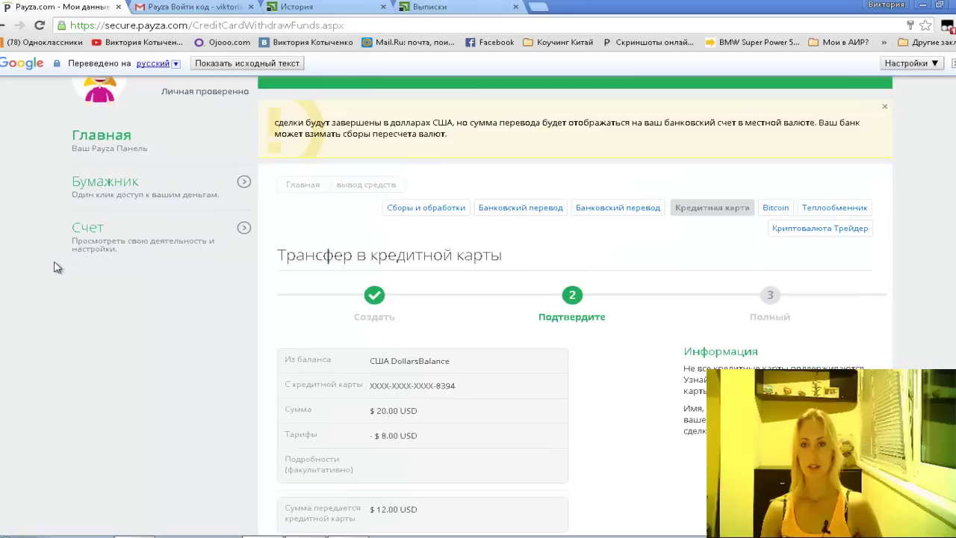
scroll(59, 268, down, 2)
scroll(59, 268, up, 2)
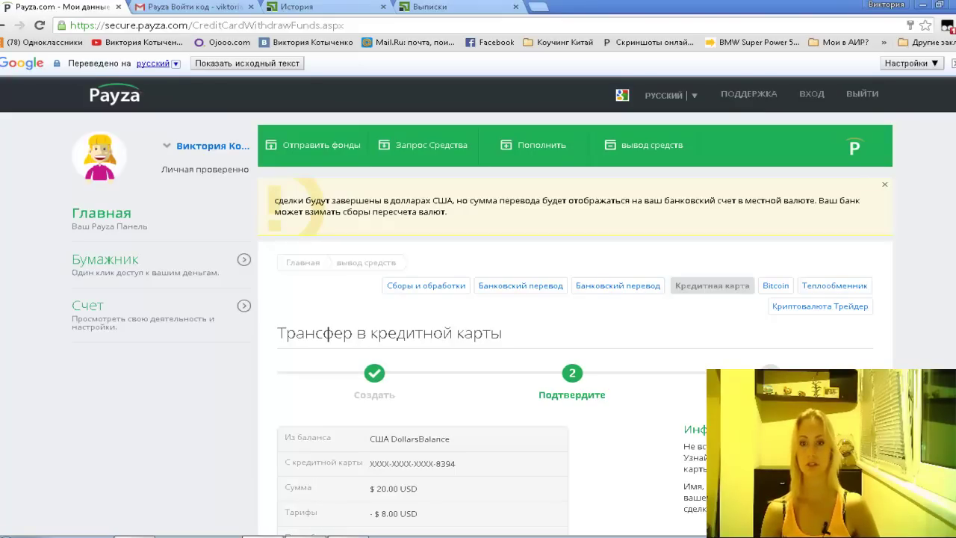
scroll(478, 313, down, 2)
scroll(478, 313, up, 2)
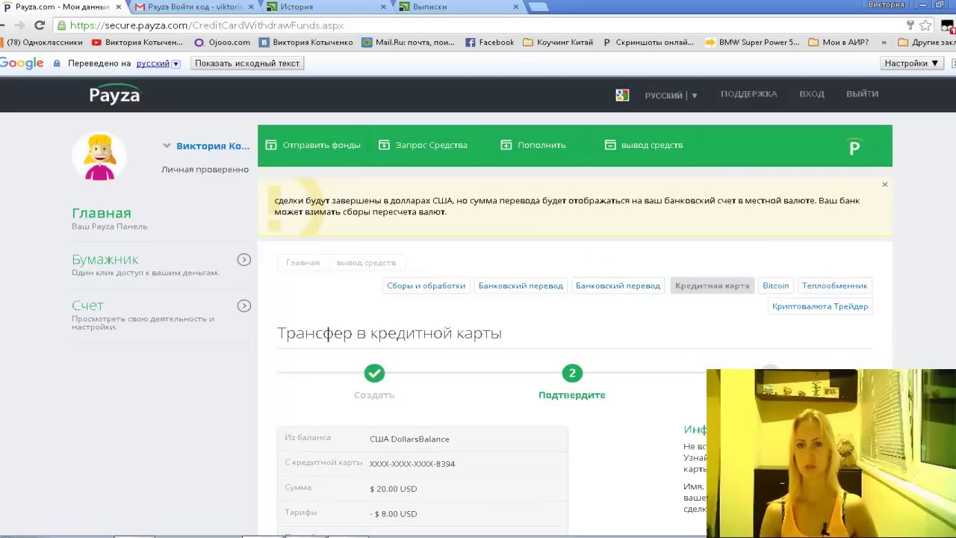
scroll(478, 314, down, 2)
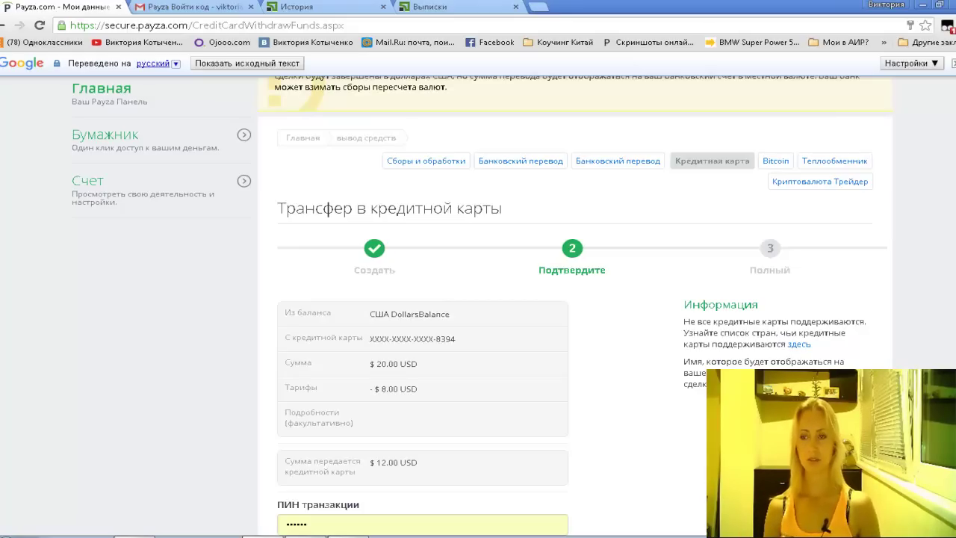
scroll(478, 299, up, 2)
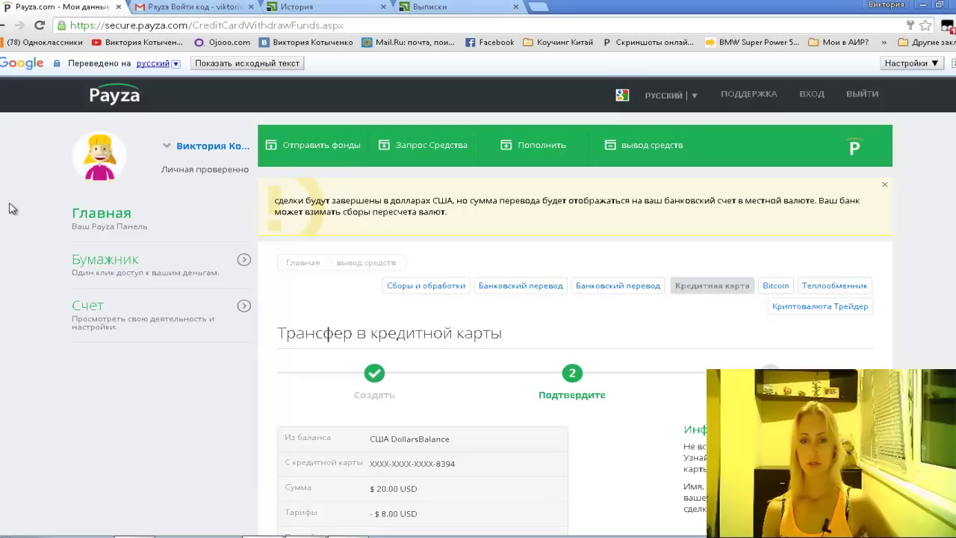
scroll(9, 208, down, 3)
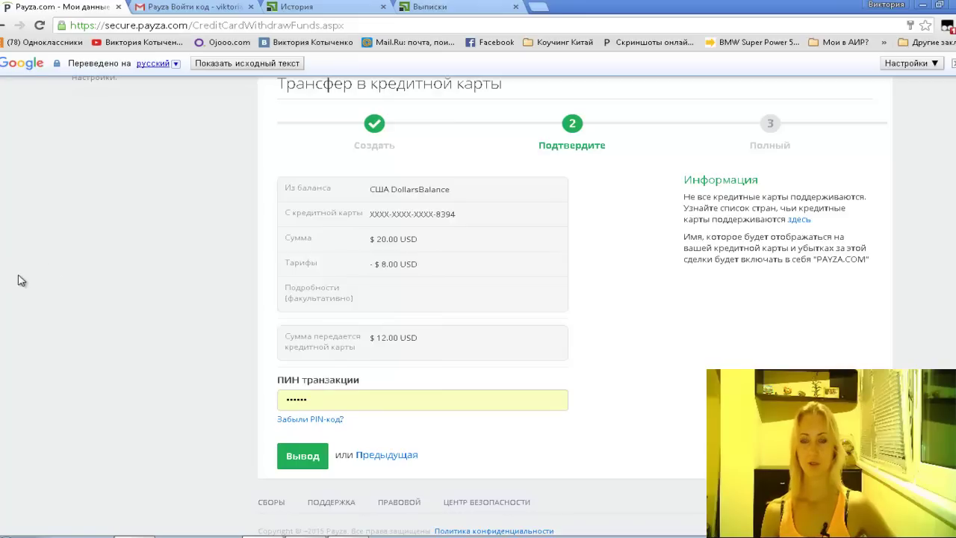
scroll(22, 277, up, 3)
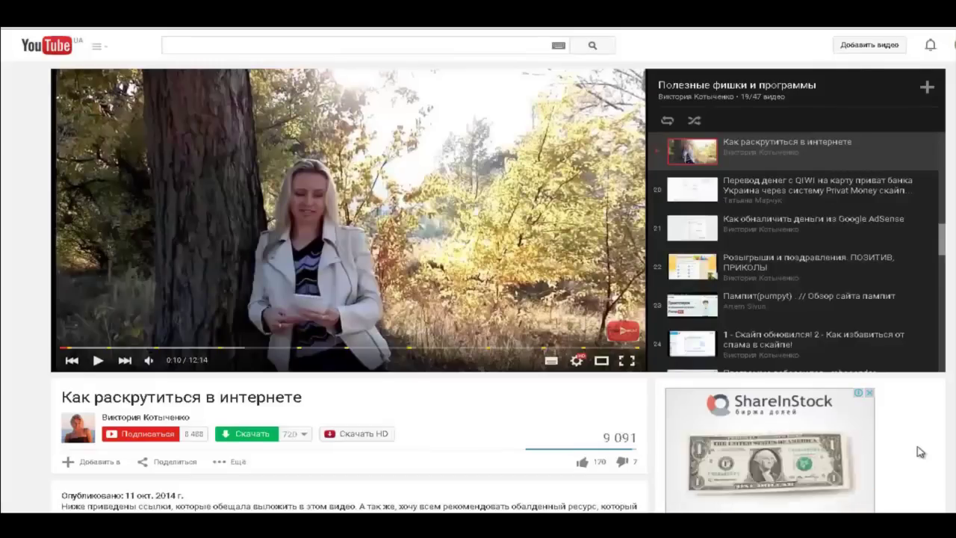
Step: Subscribe to the channel and save notifications for all of its news
click(148, 439)
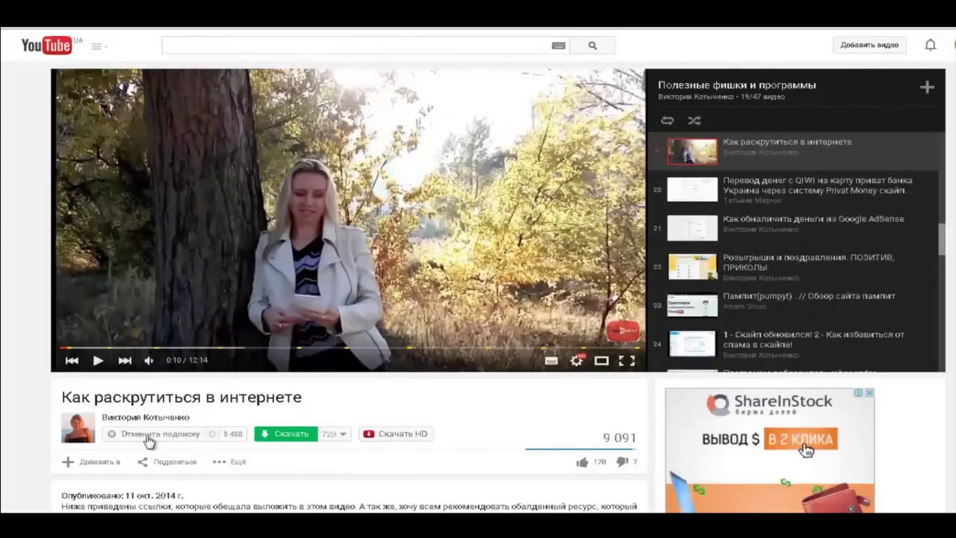
click(220, 435)
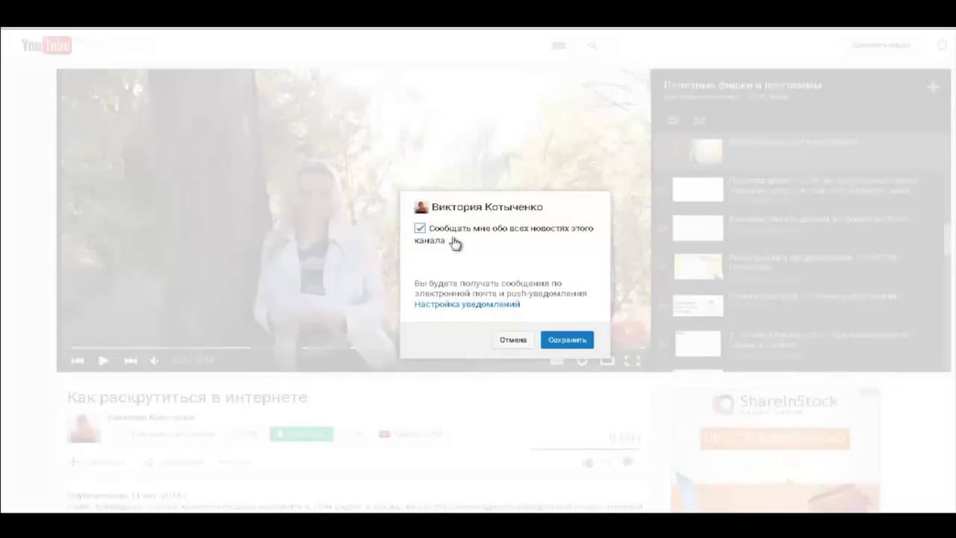
click(569, 344)
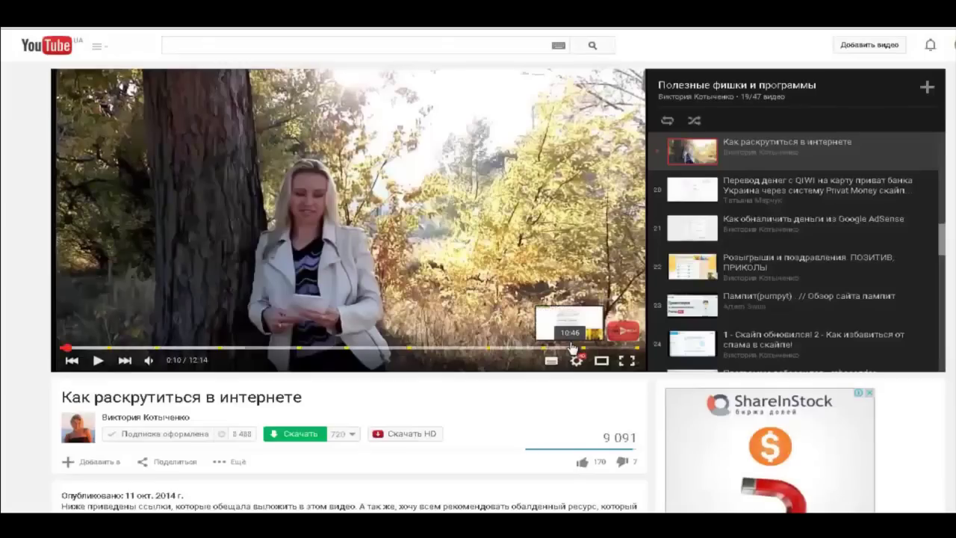